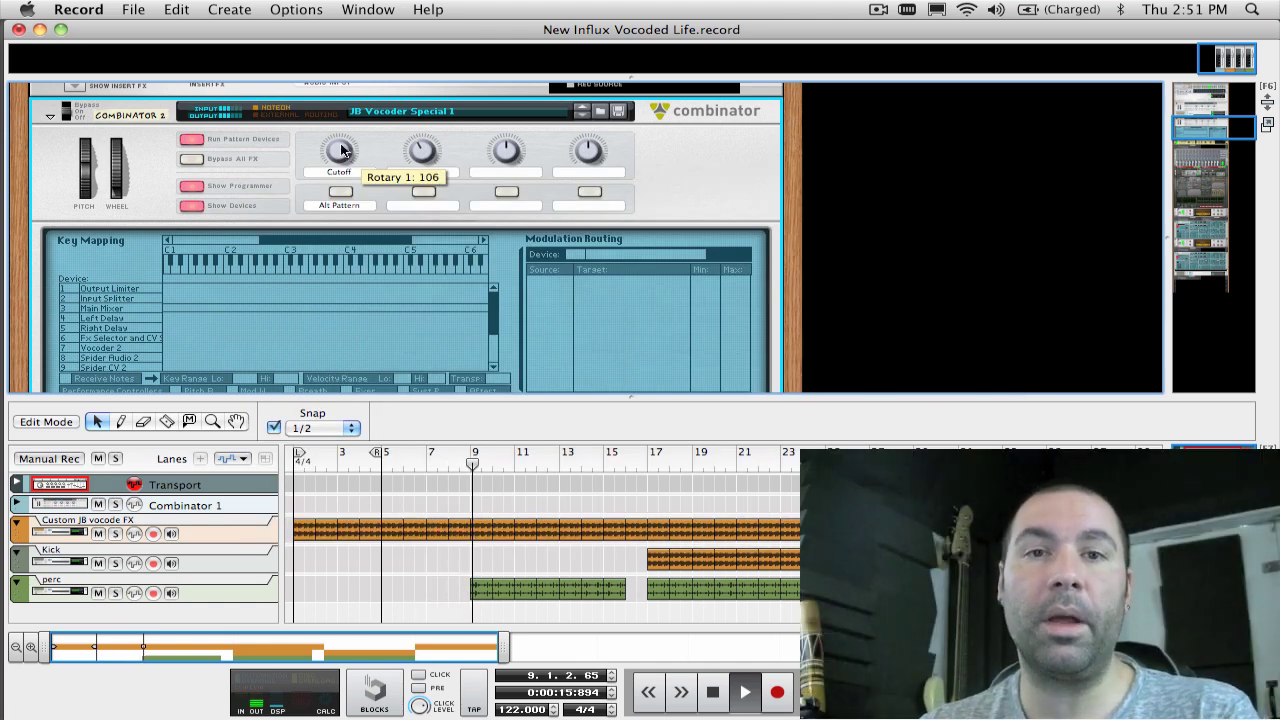
Step: Lower the JB Vocoder Special Combinator's Cutoff (Rotary 1) knob from 106 to about 60
scroll(370, 165, "down", 5)
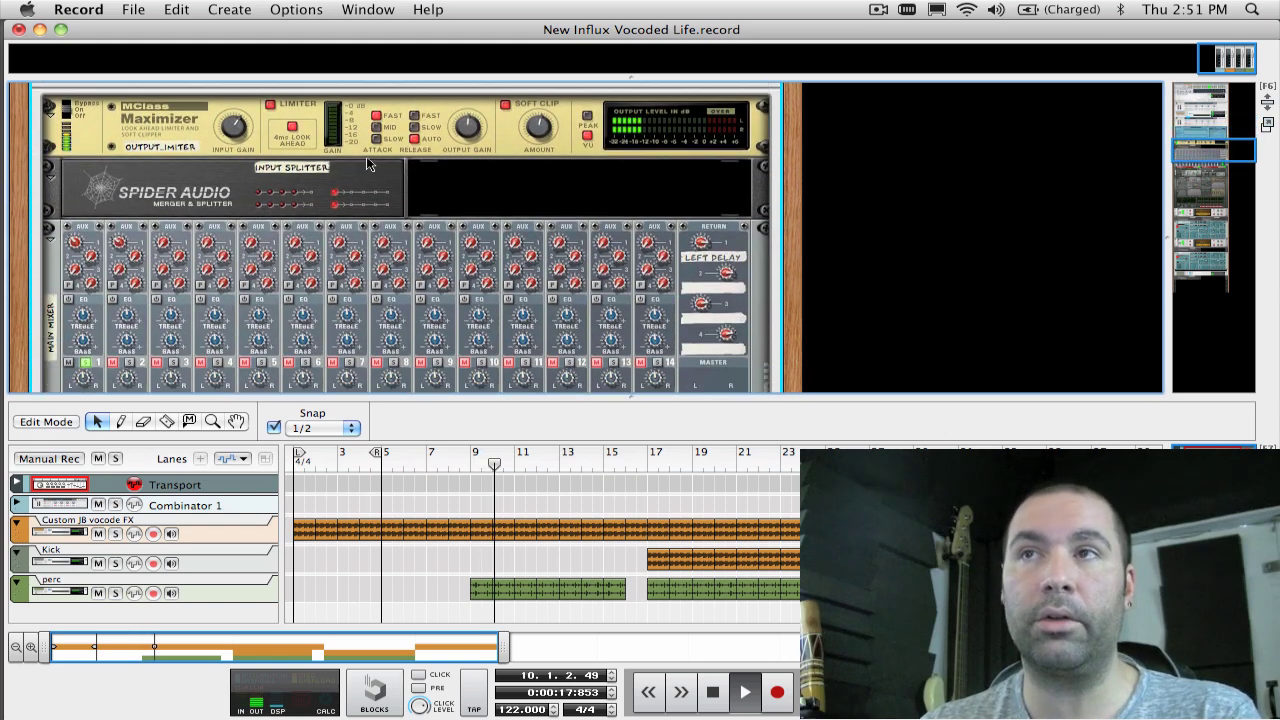
scroll(367, 163, "down", 4)
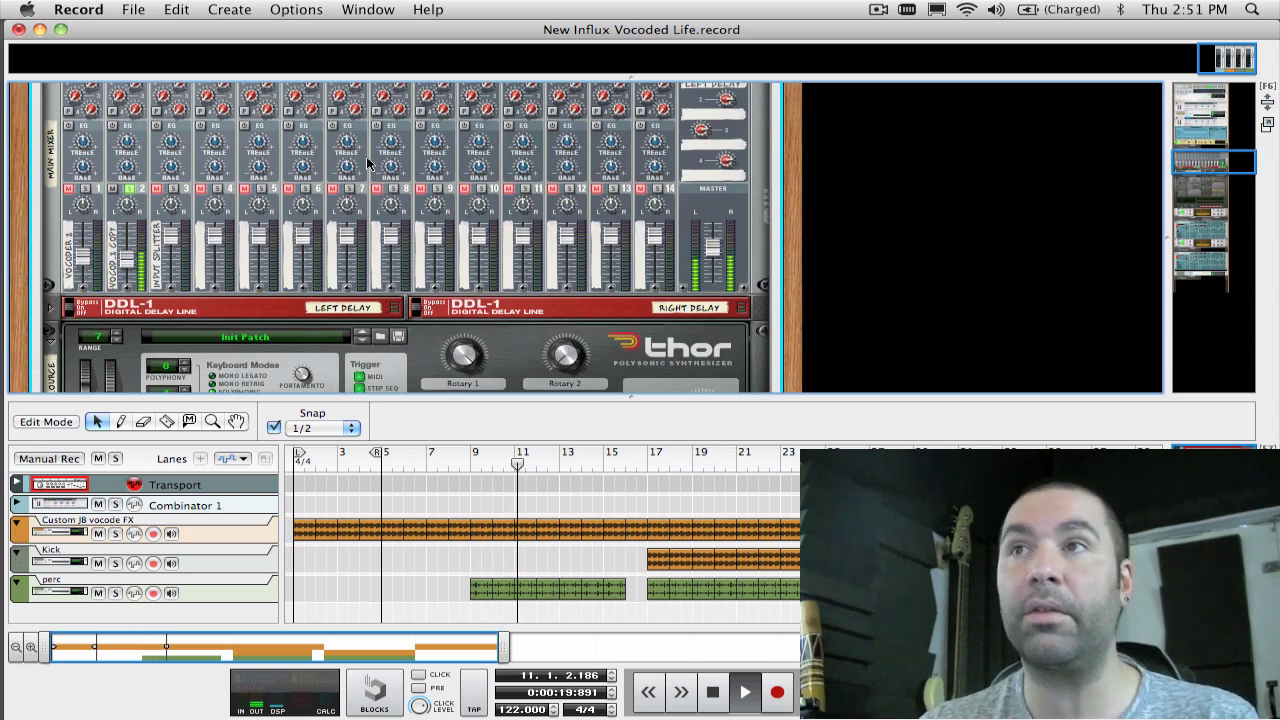
scroll(366, 156, "down", 4)
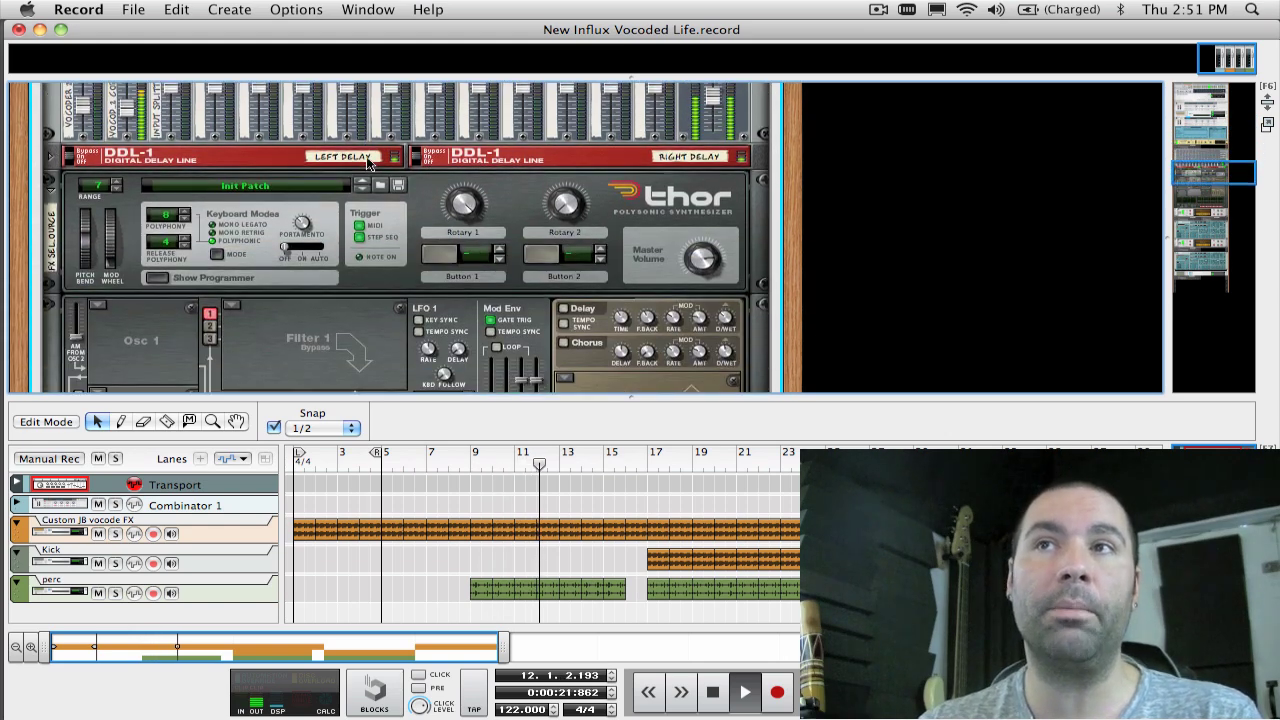
scroll(367, 163, "up", 1)
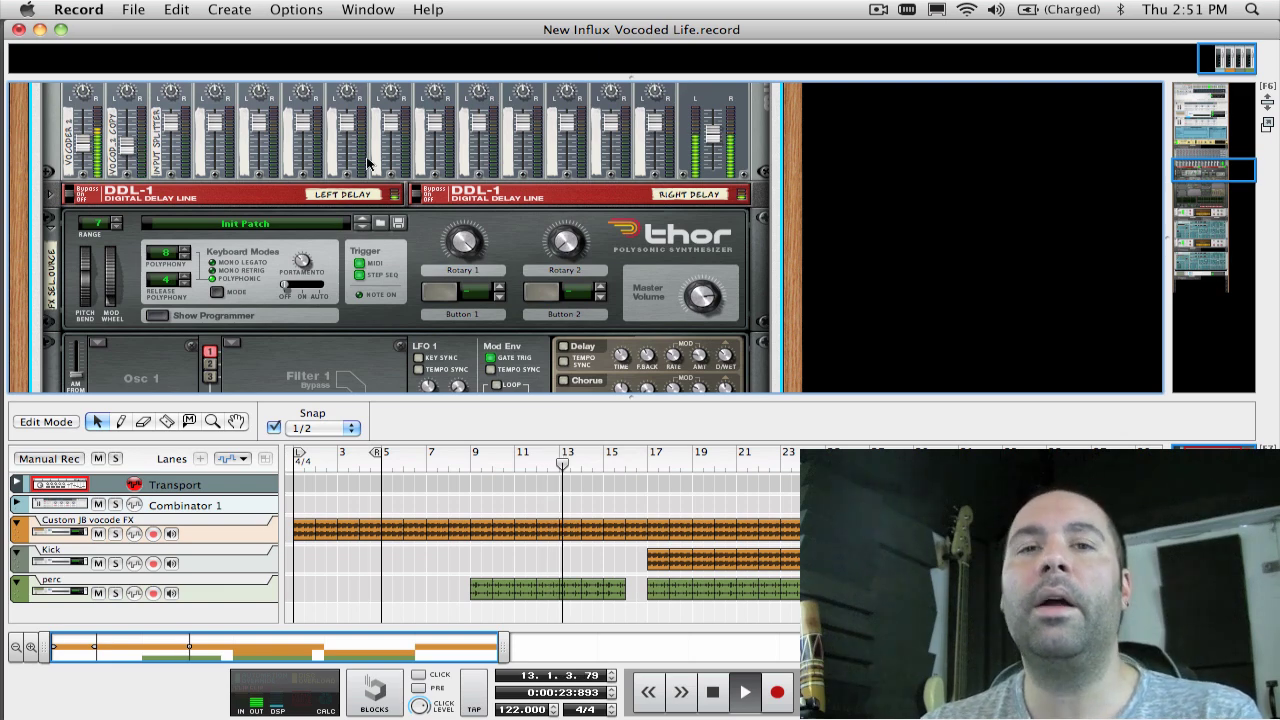
scroll(367, 163, "down", 8)
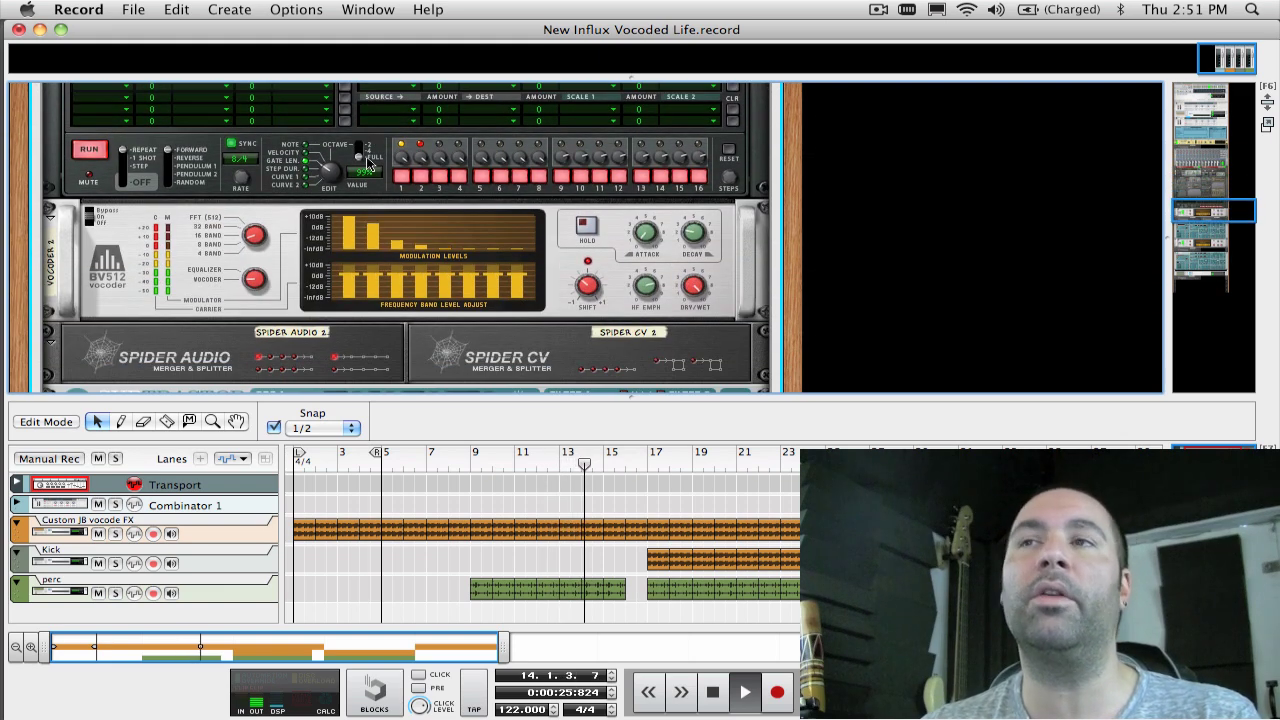
scroll(367, 163, "down", 3)
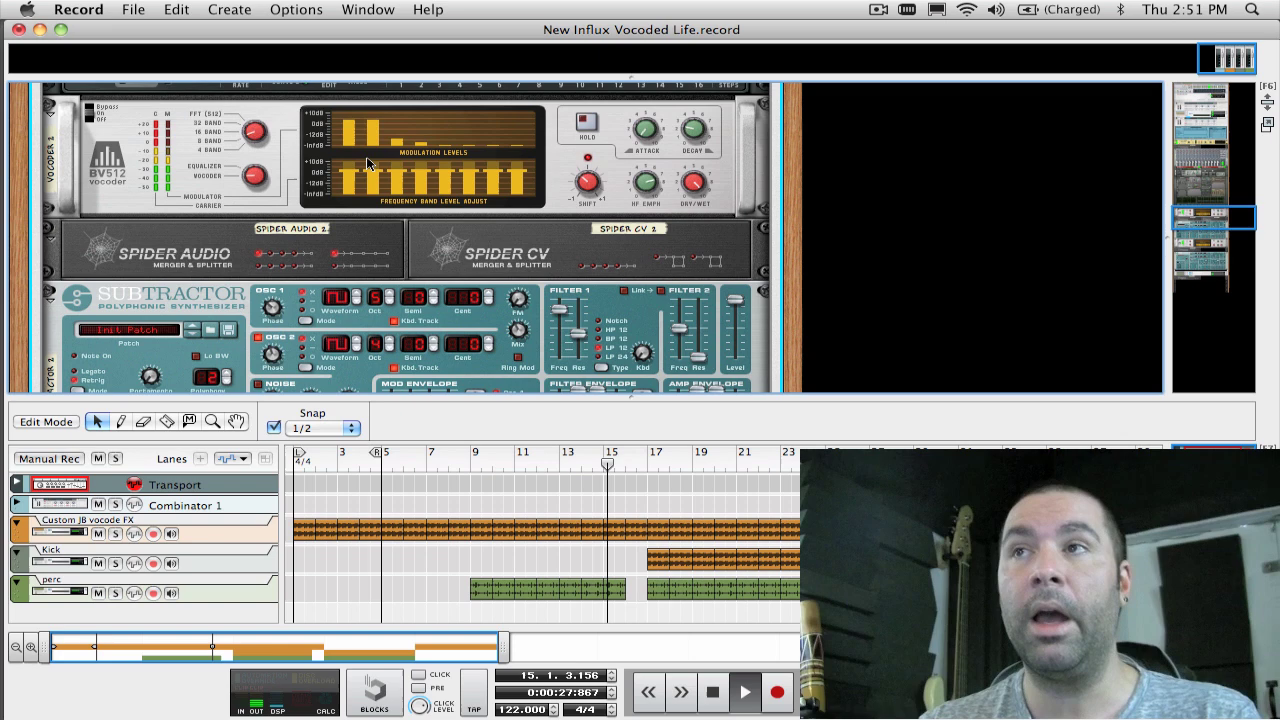
scroll(367, 163, "up", 15)
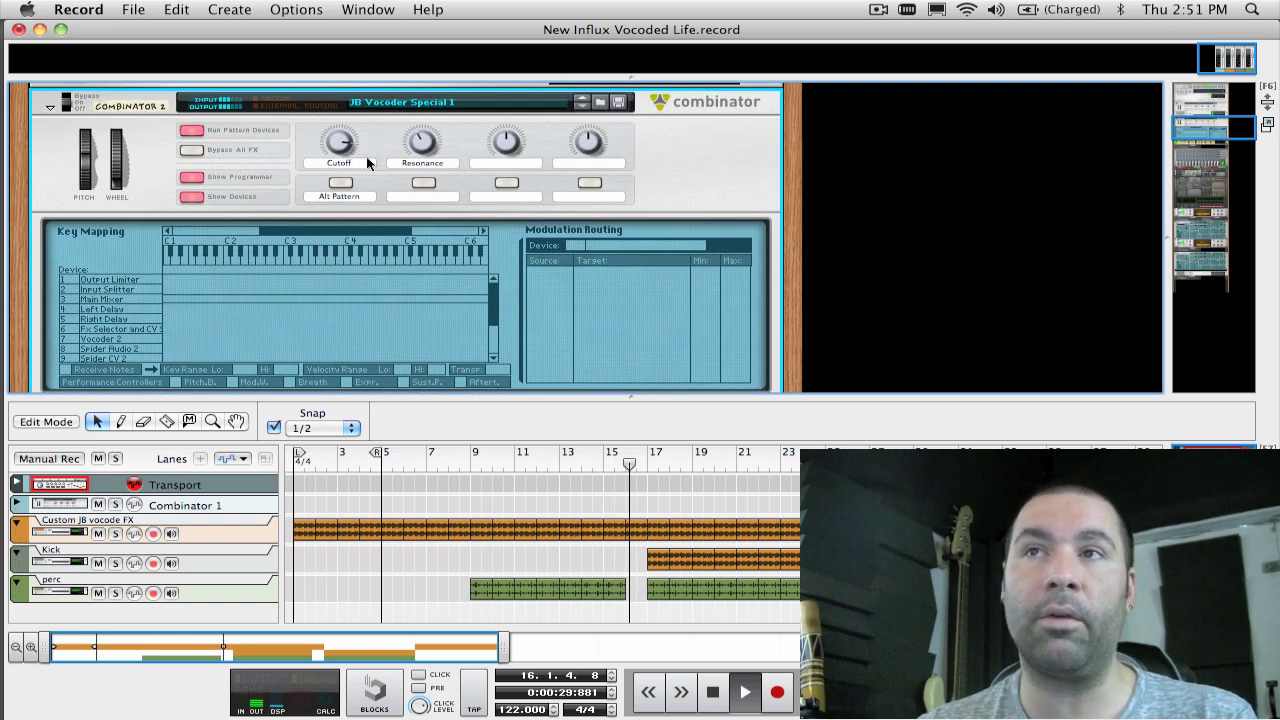
scroll(340, 165, "down", 10)
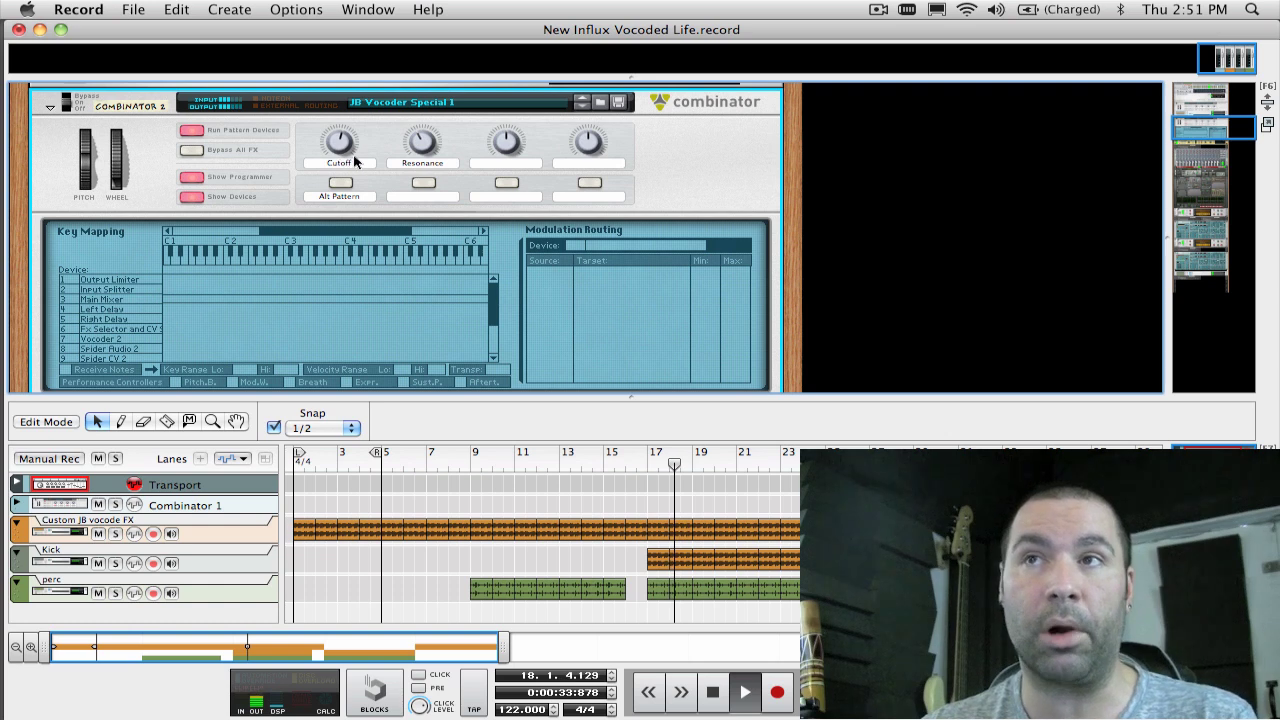
scroll(338, 148, "up", 2)
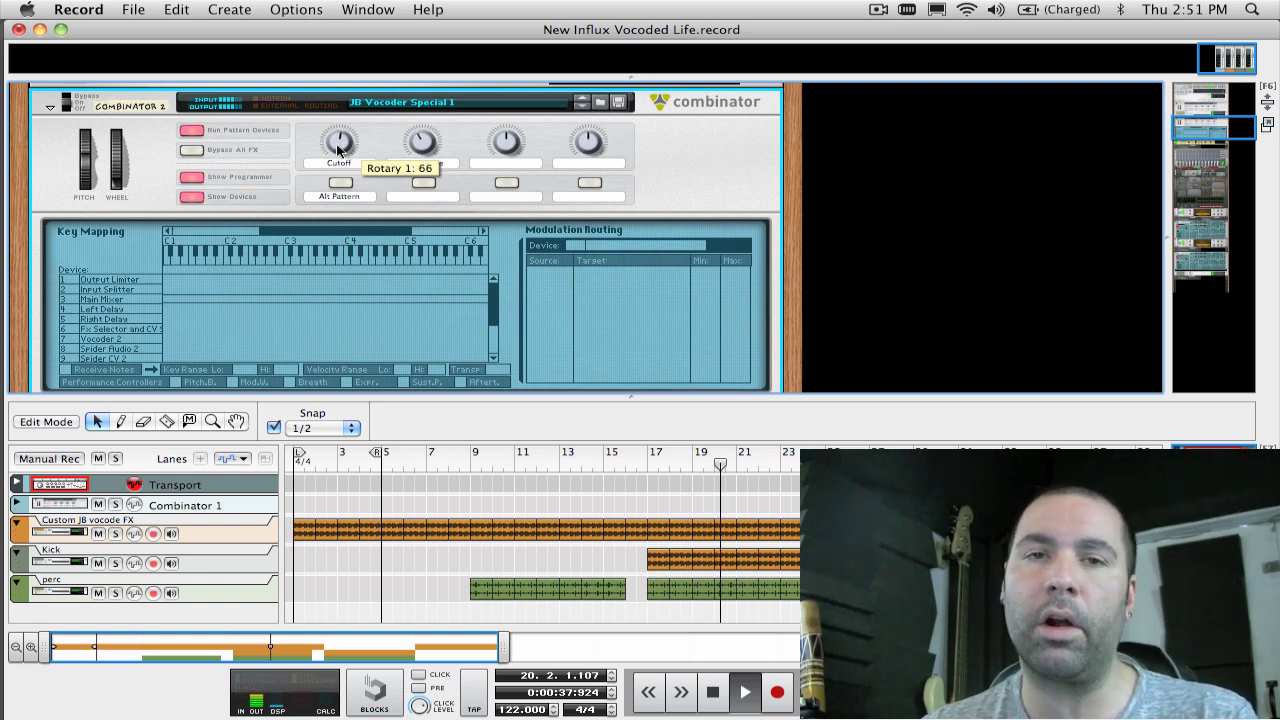
scroll(338, 148, "down", 6)
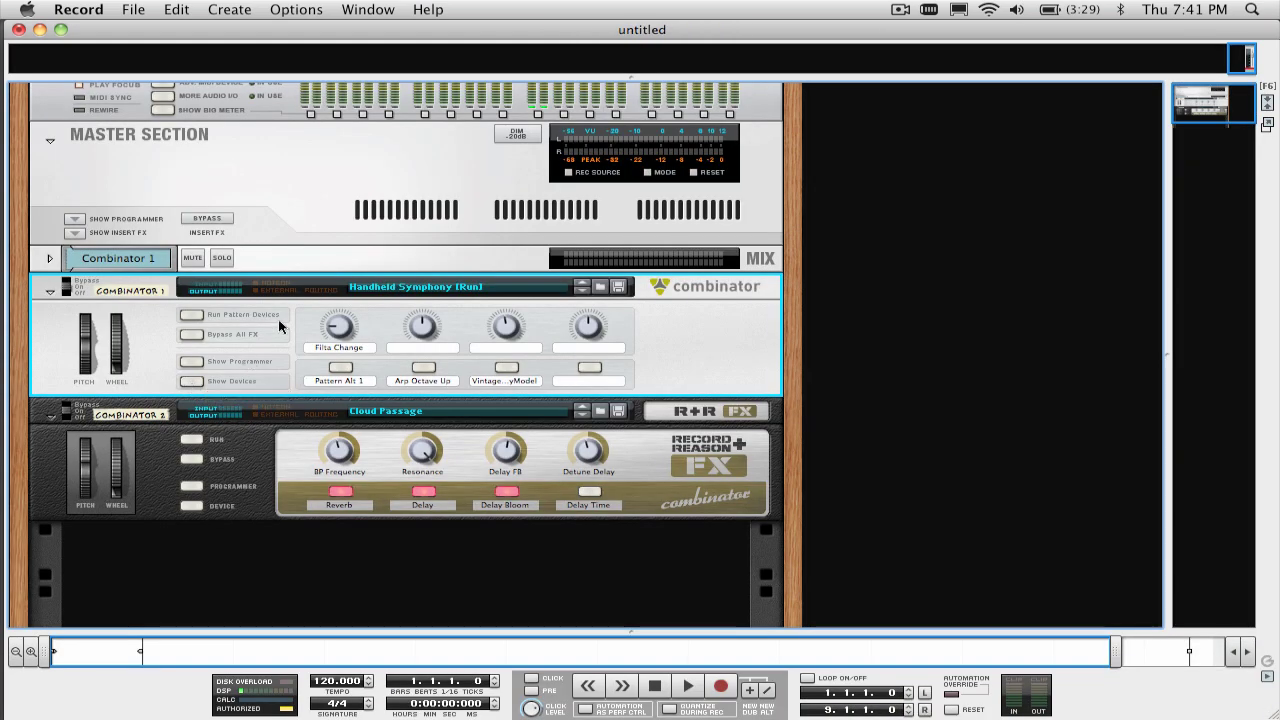
Step: Show the devices inside Combinator 1, the Handheld Symphony patch
scroll(279, 326, "down", 4)
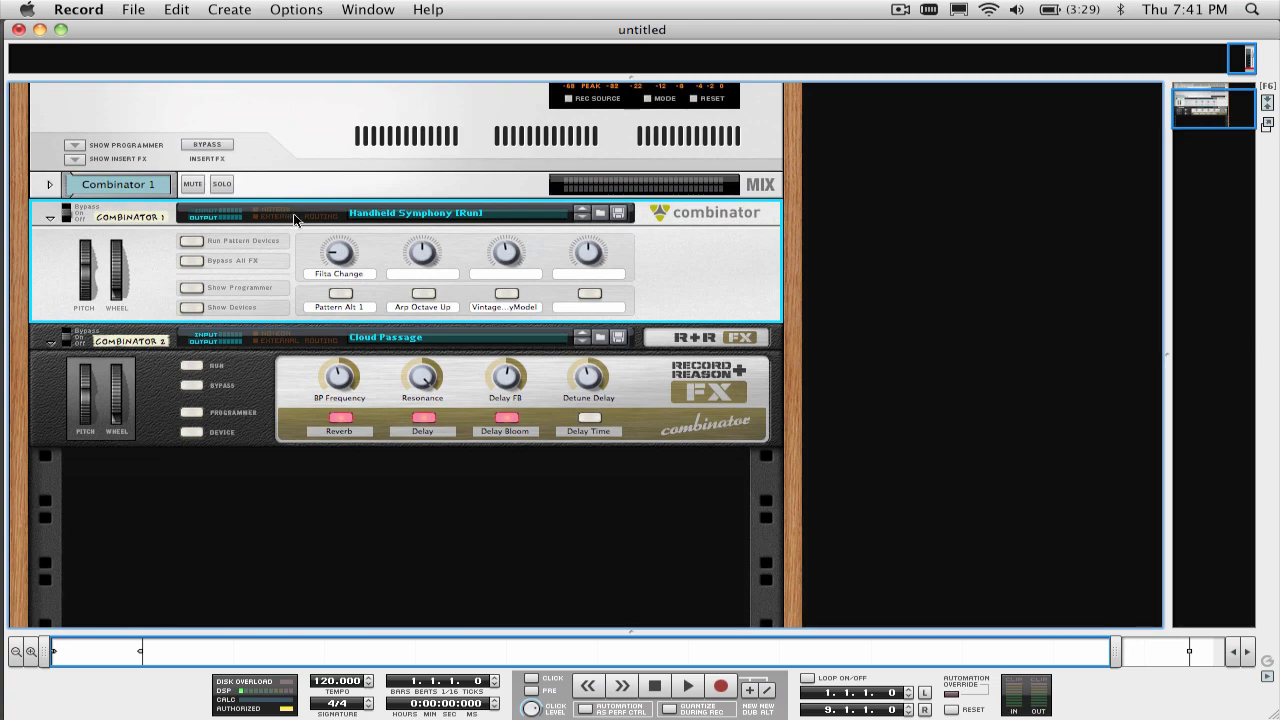
left_click(192, 309)
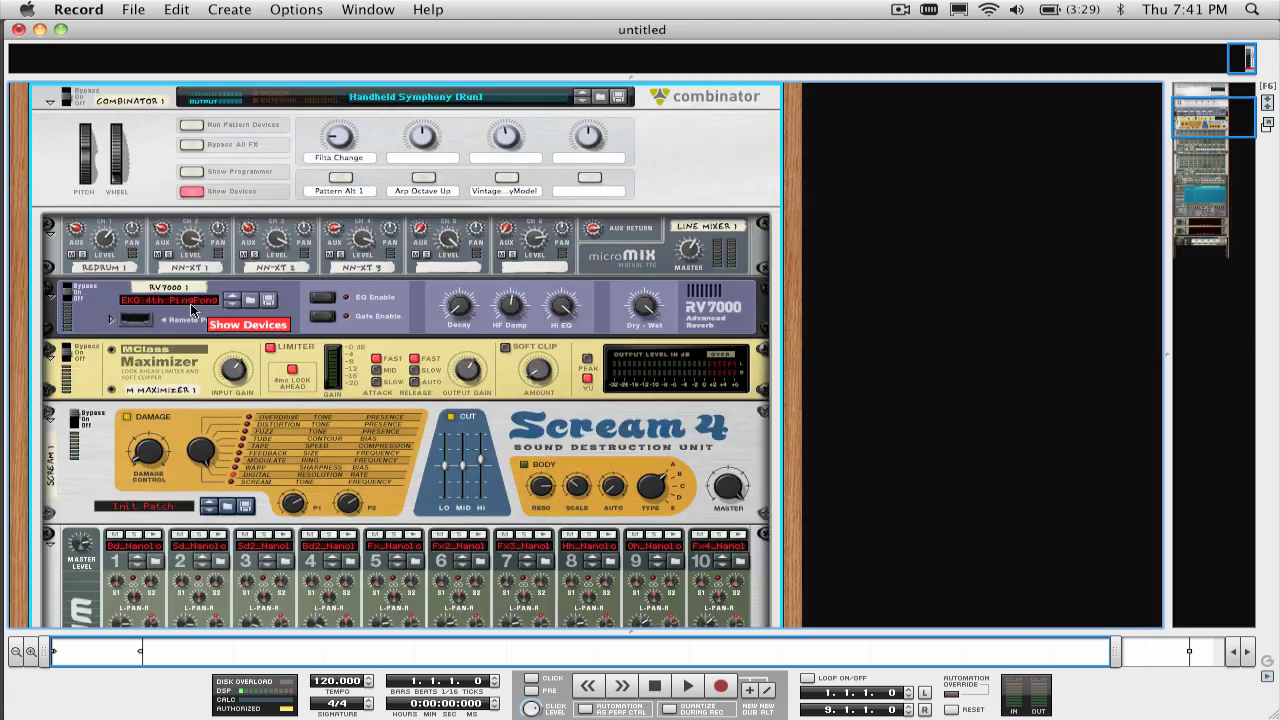
scroll(295, 265, "down", 10)
scroll(293, 265, "down", 20)
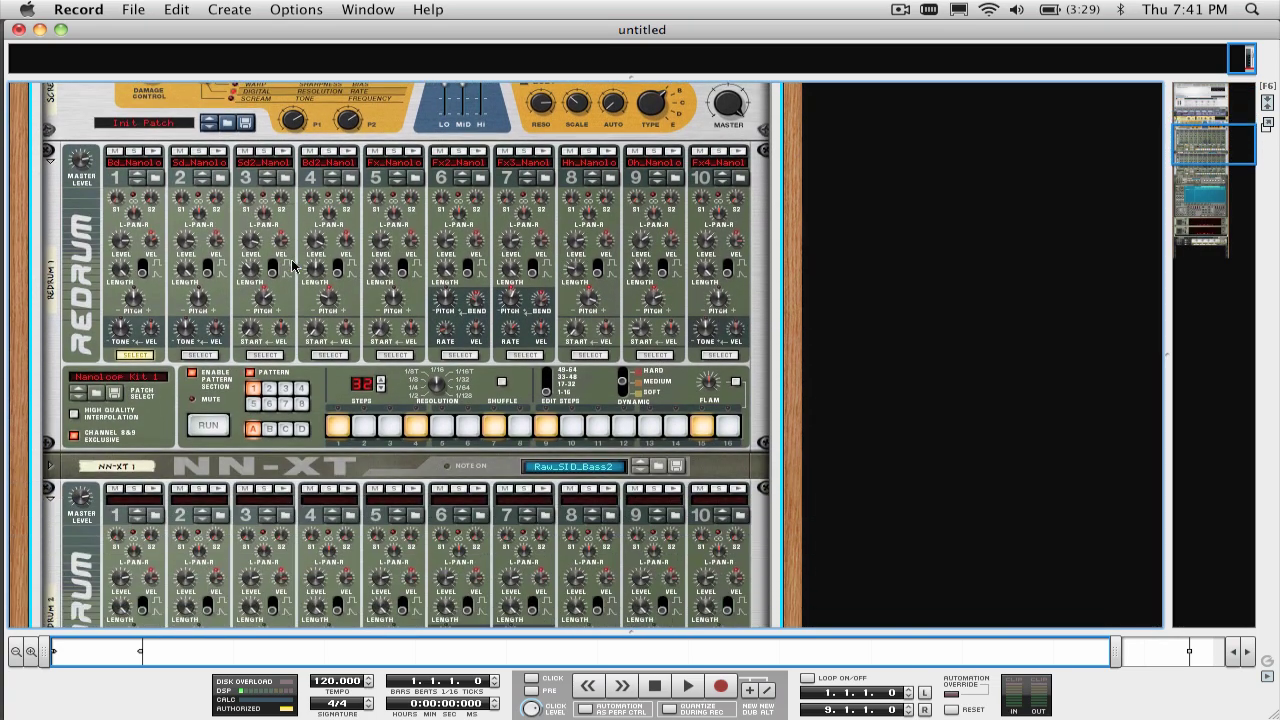
scroll(291, 259, "down", 20)
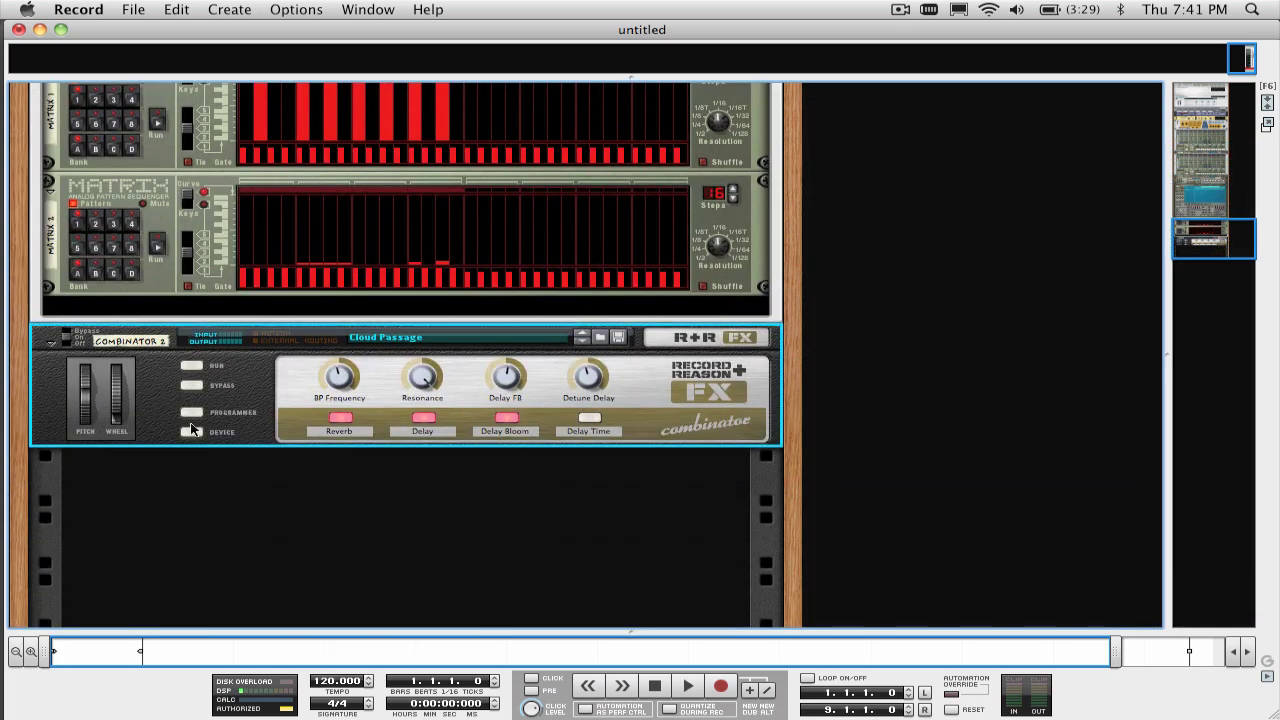
Step: Show Combinator 2's Cloud Passage devices and review the RV7000, DDL-1, MClass and Thor units
left_click(192, 430)
scroll(200, 430, "down", 10)
scroll(296, 397, "down", 12)
scroll(296, 397, "down", 10)
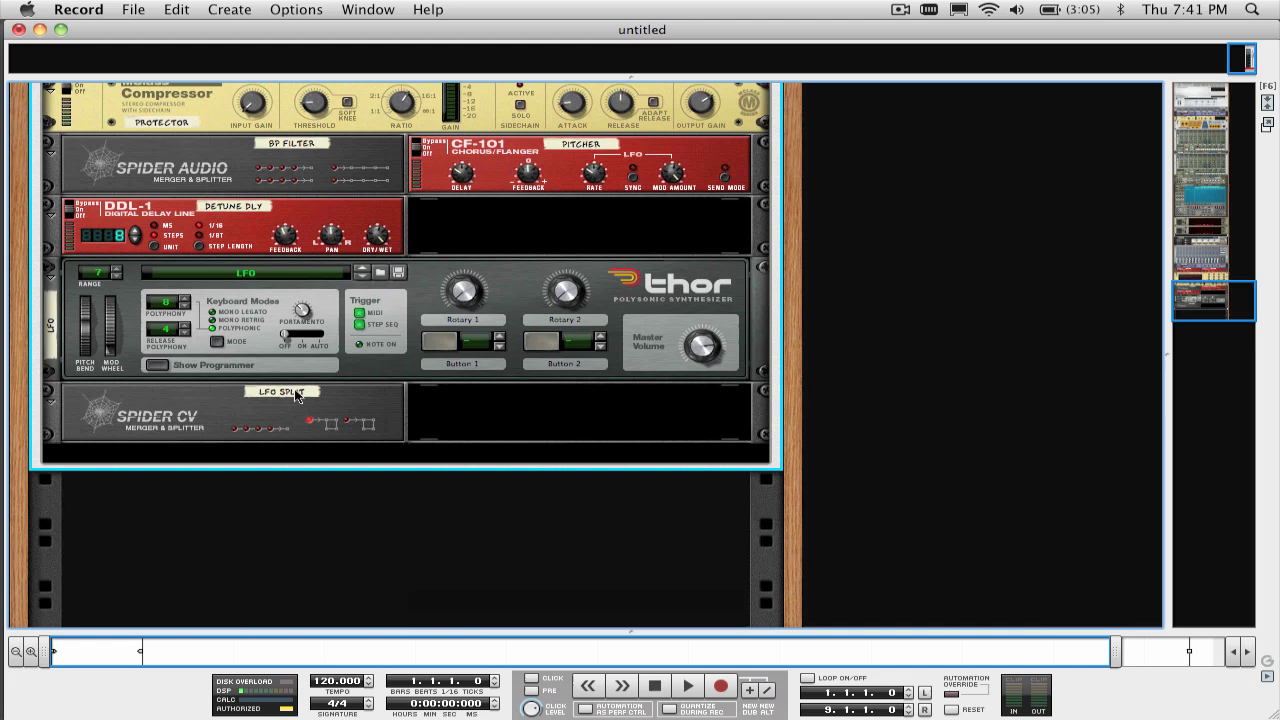
scroll(296, 397, "up", 10)
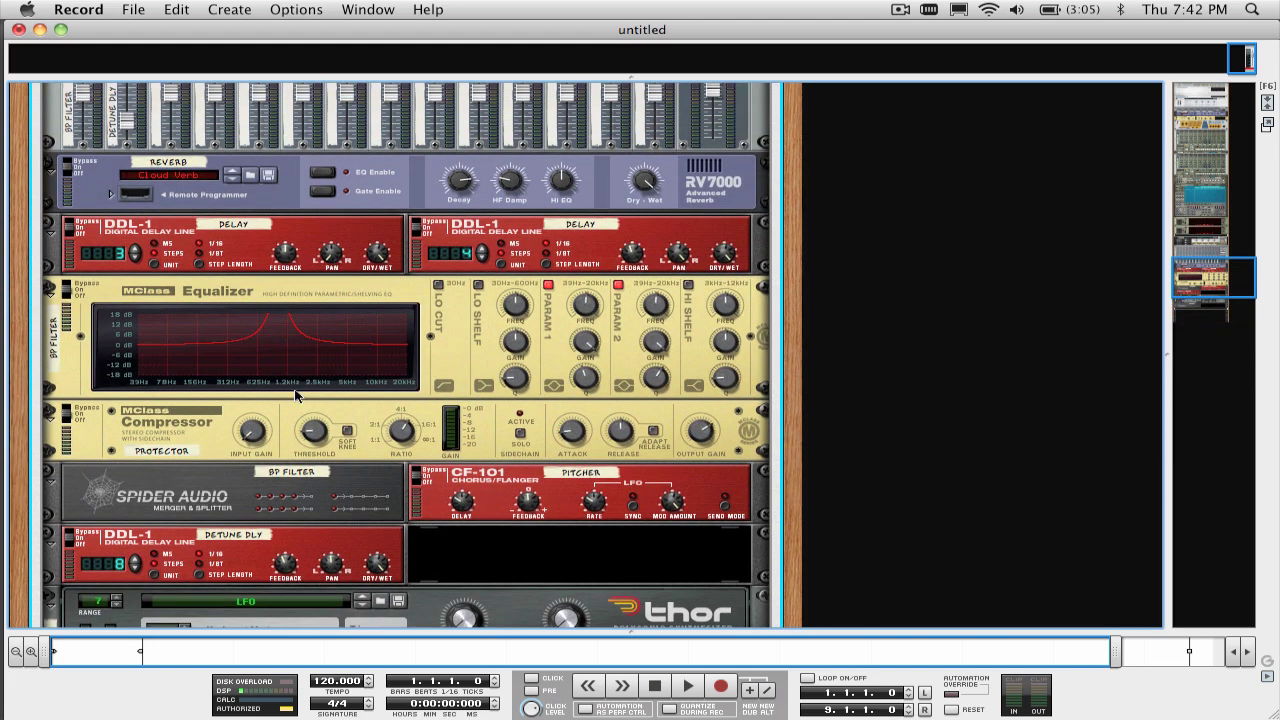
scroll(296, 397, "up", 8)
scroll(296, 397, "up", 15)
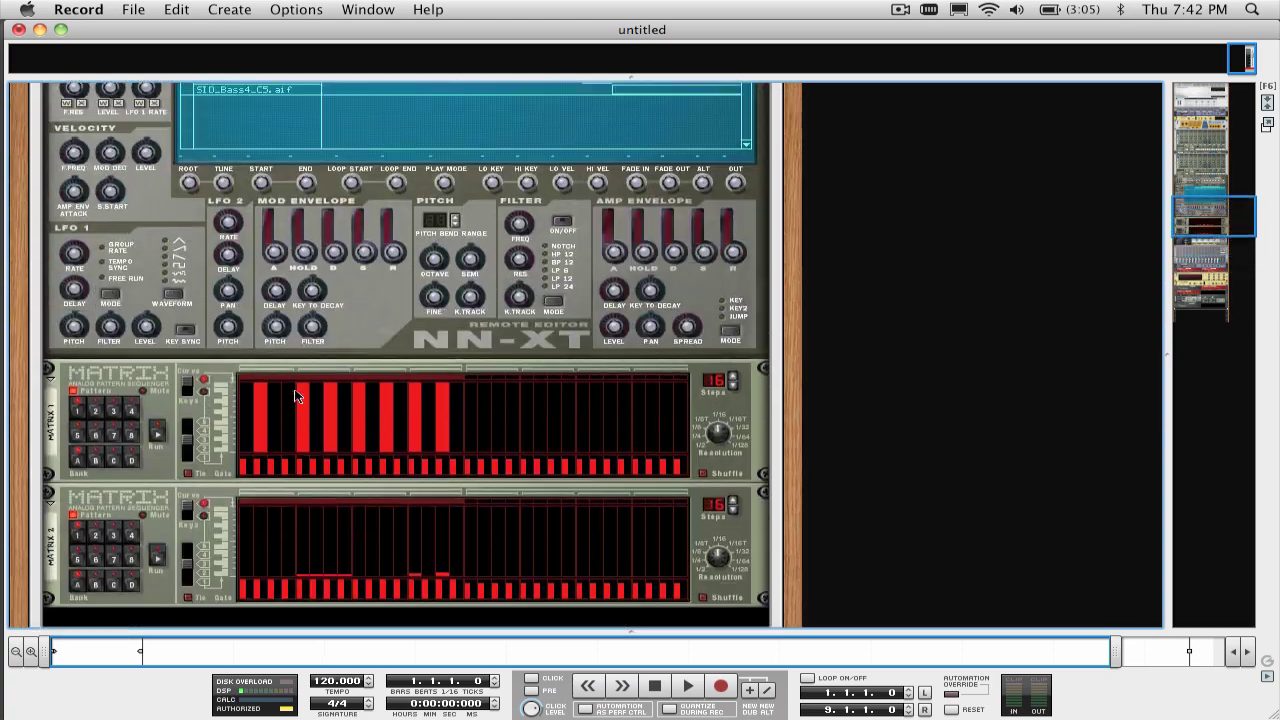
scroll(296, 397, "up", 15)
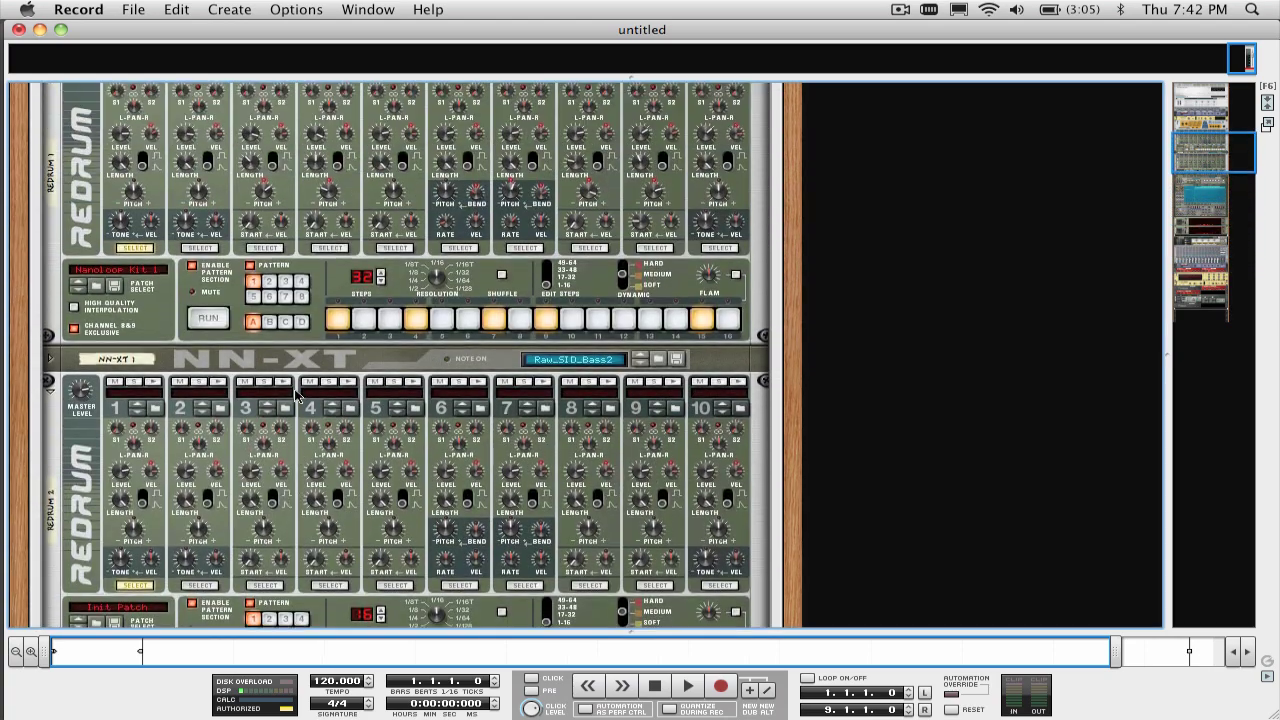
Step: Open Combinator 1's programmer and select NN-XT 1 for modulation routing
scroll(296, 397, "up", 8)
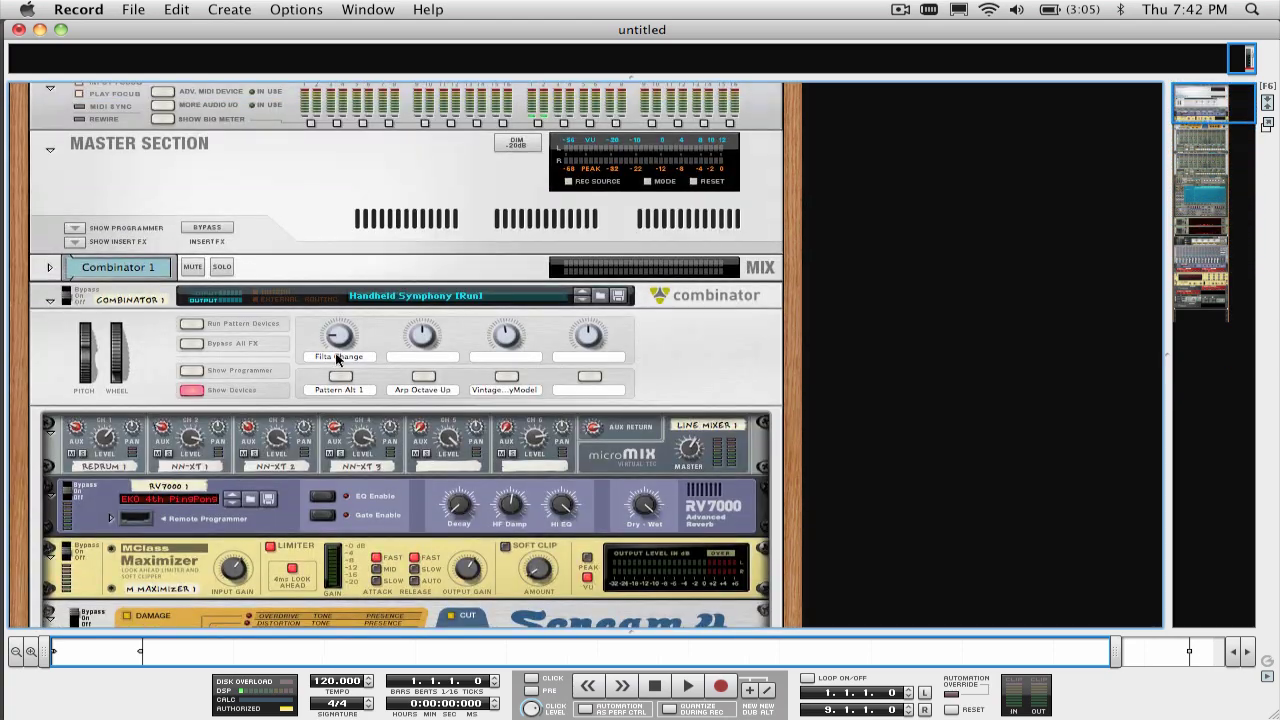
left_click(341, 377)
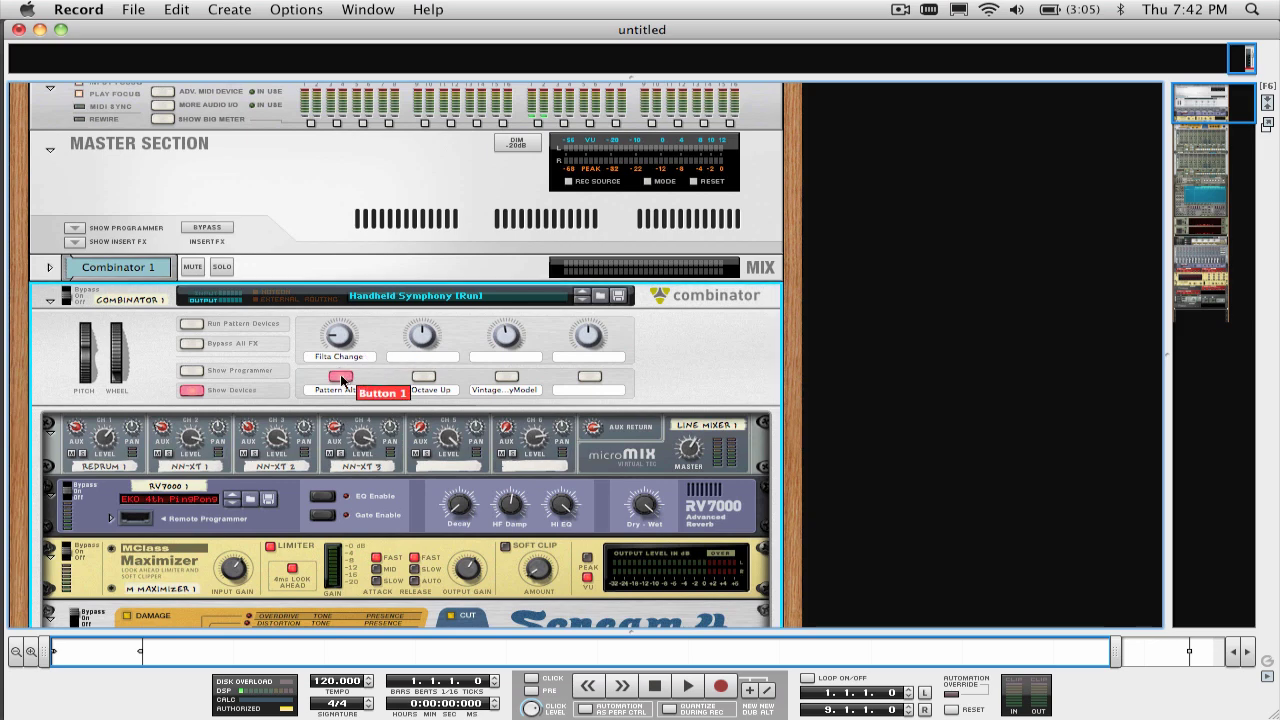
left_click(341, 377)
left_click(191, 371)
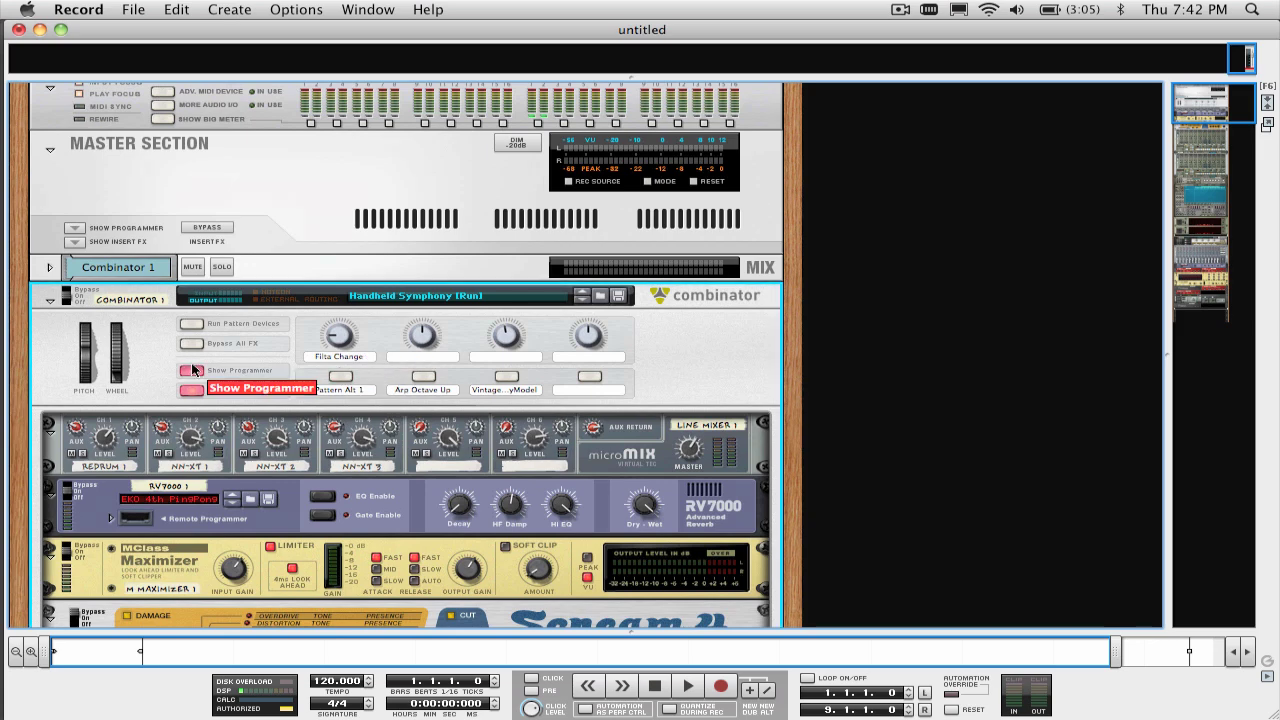
left_click(115, 324)
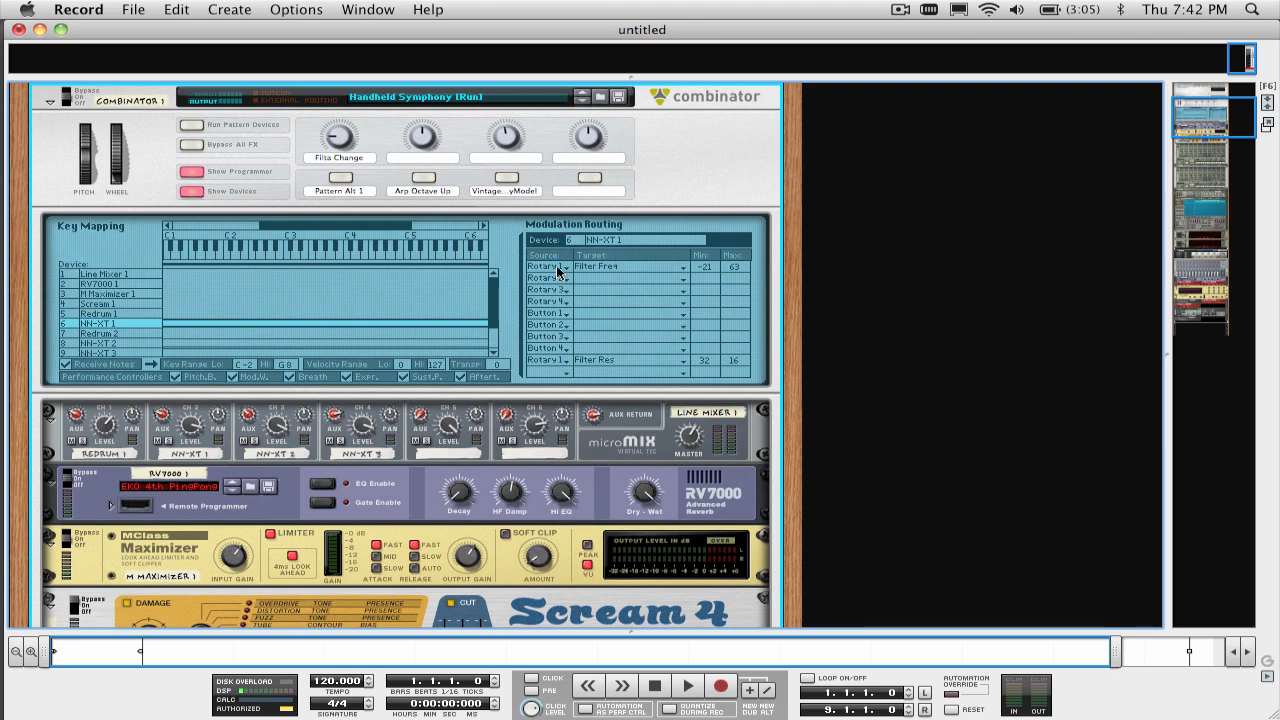
Step: Route the second modulation row to Filter Res and raise NN-XT 1's lowest key
left_click(559, 272)
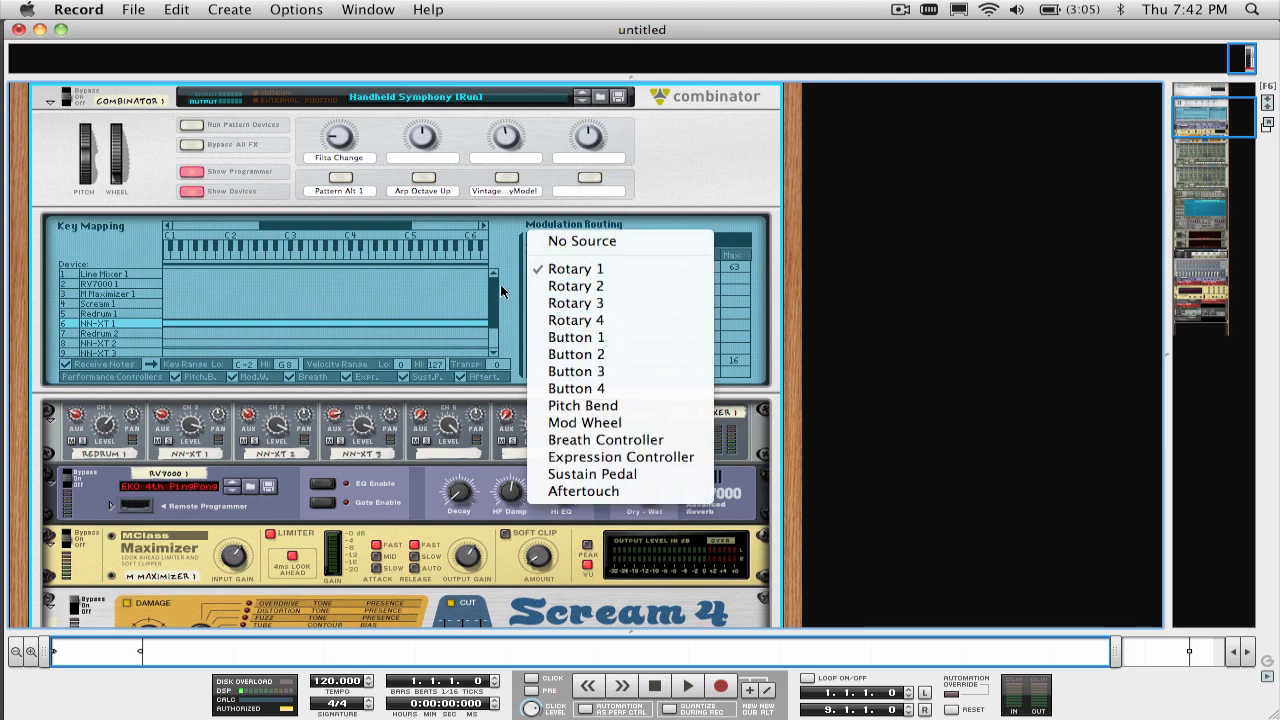
left_click(500, 284)
left_click(560, 281)
left_click(565, 264)
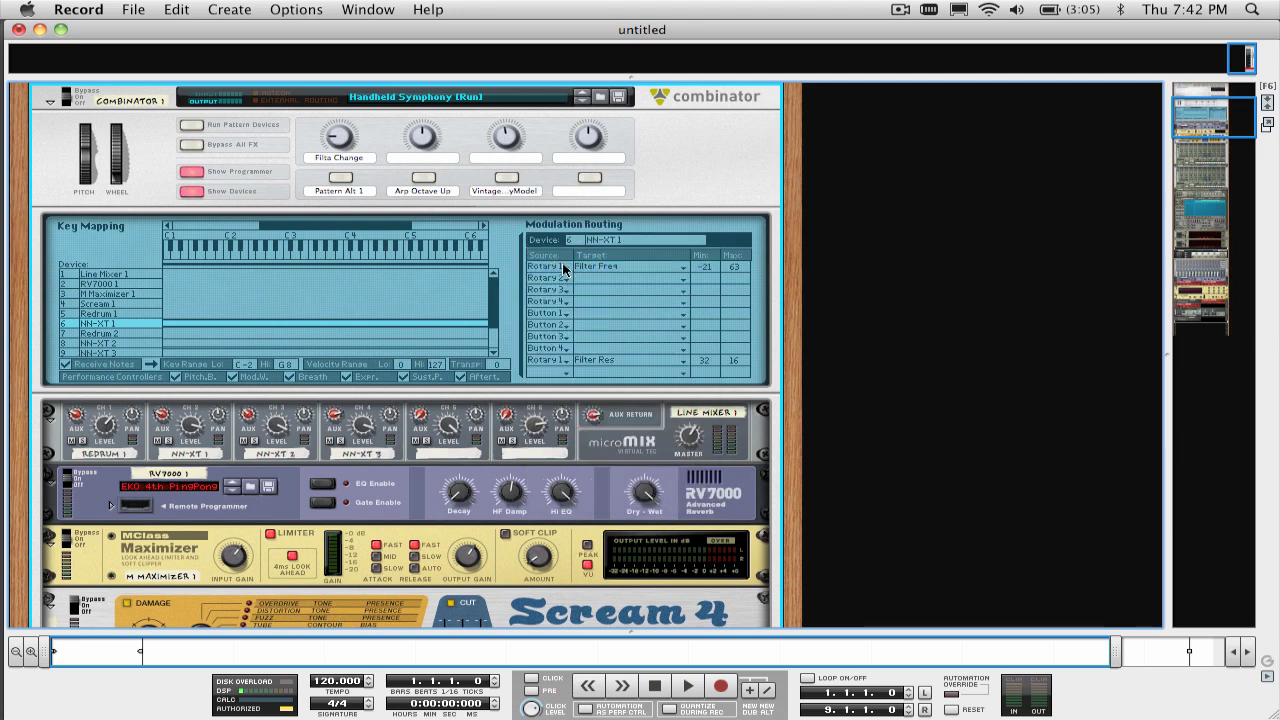
left_click(600, 277)
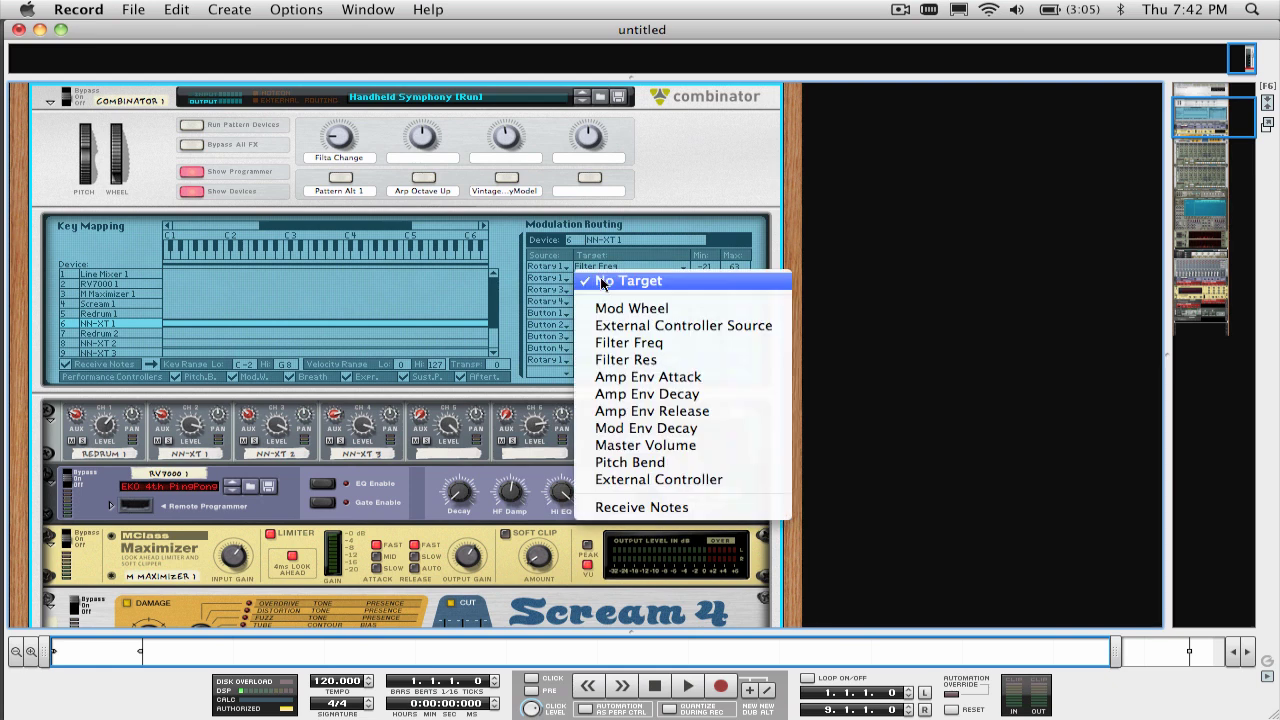
left_click(626, 359)
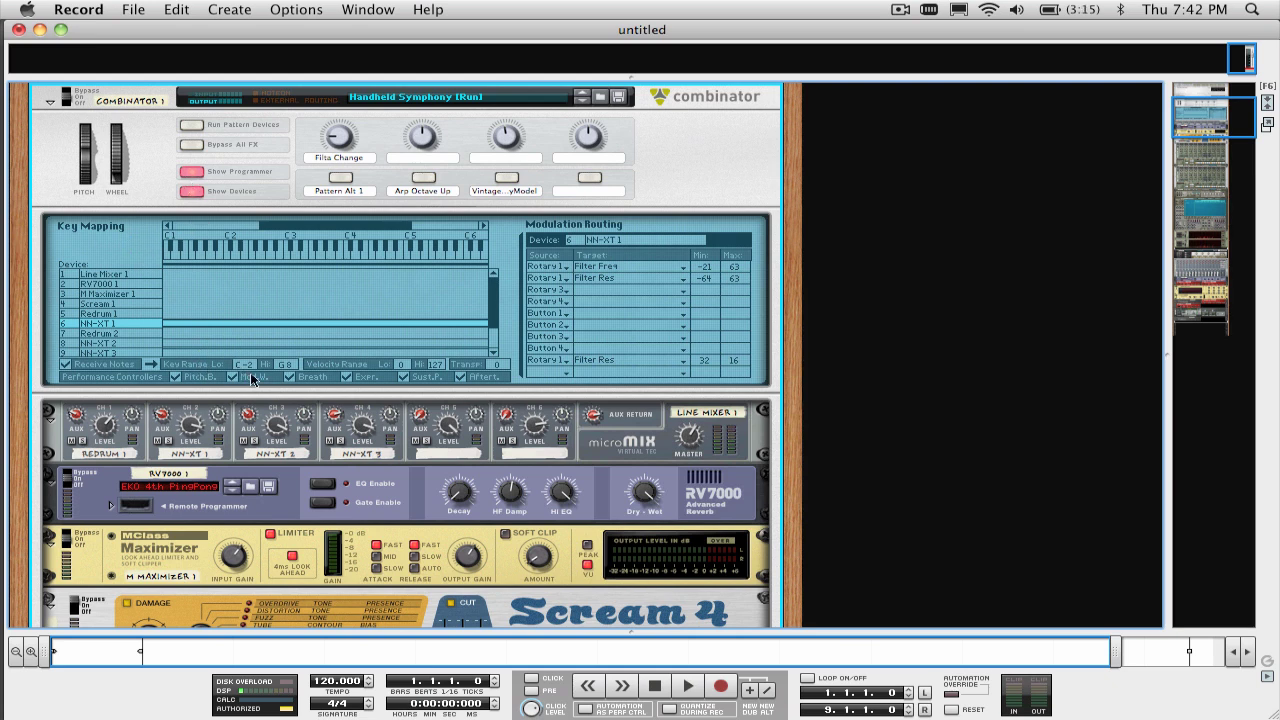
left_click_drag(254, 374, 256, 321)
Step: Retarget Rotary 1 to Amp Env Attack and make Rotary 2 the Filter Res row's source
left_click(597, 270)
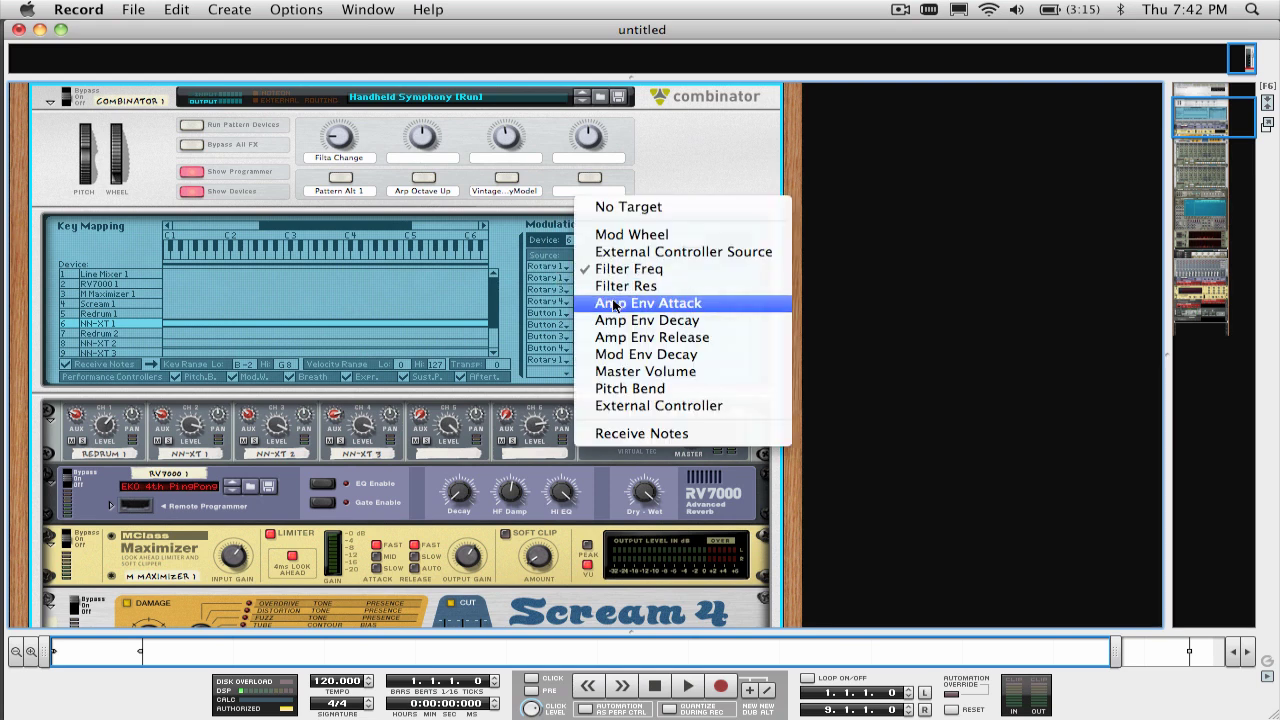
left_click(606, 297)
left_click(579, 284)
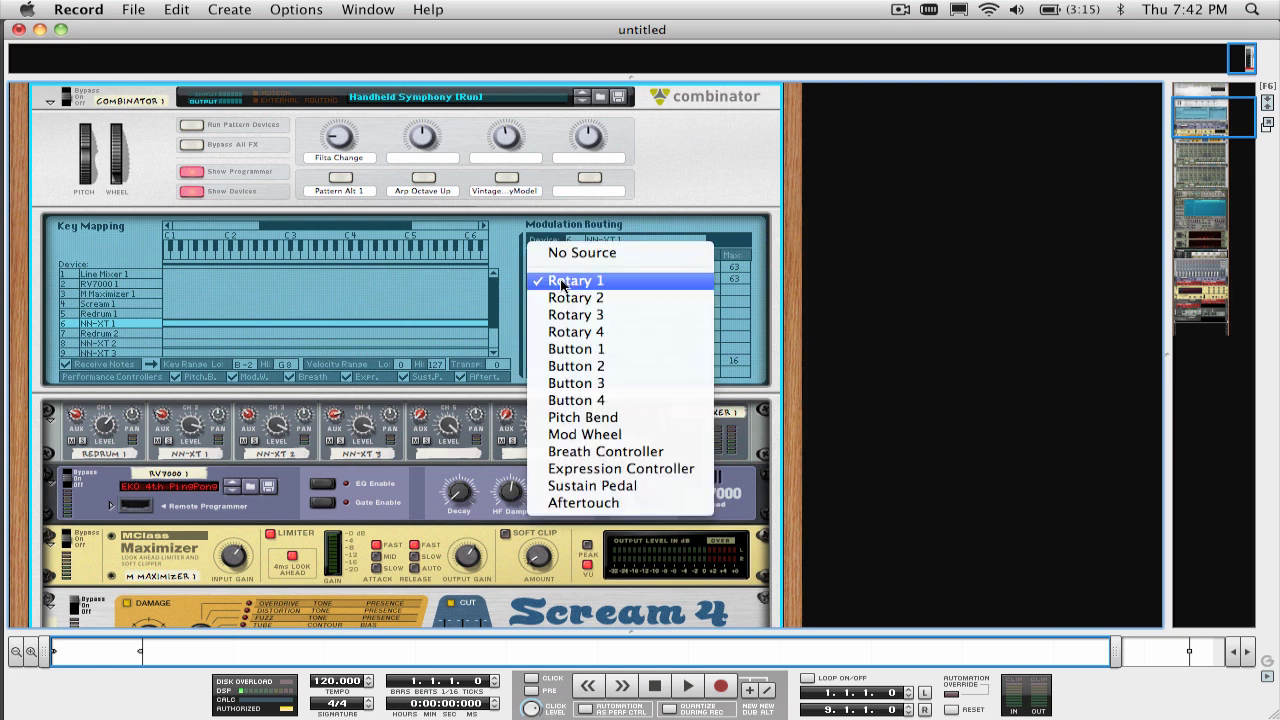
left_click(595, 292)
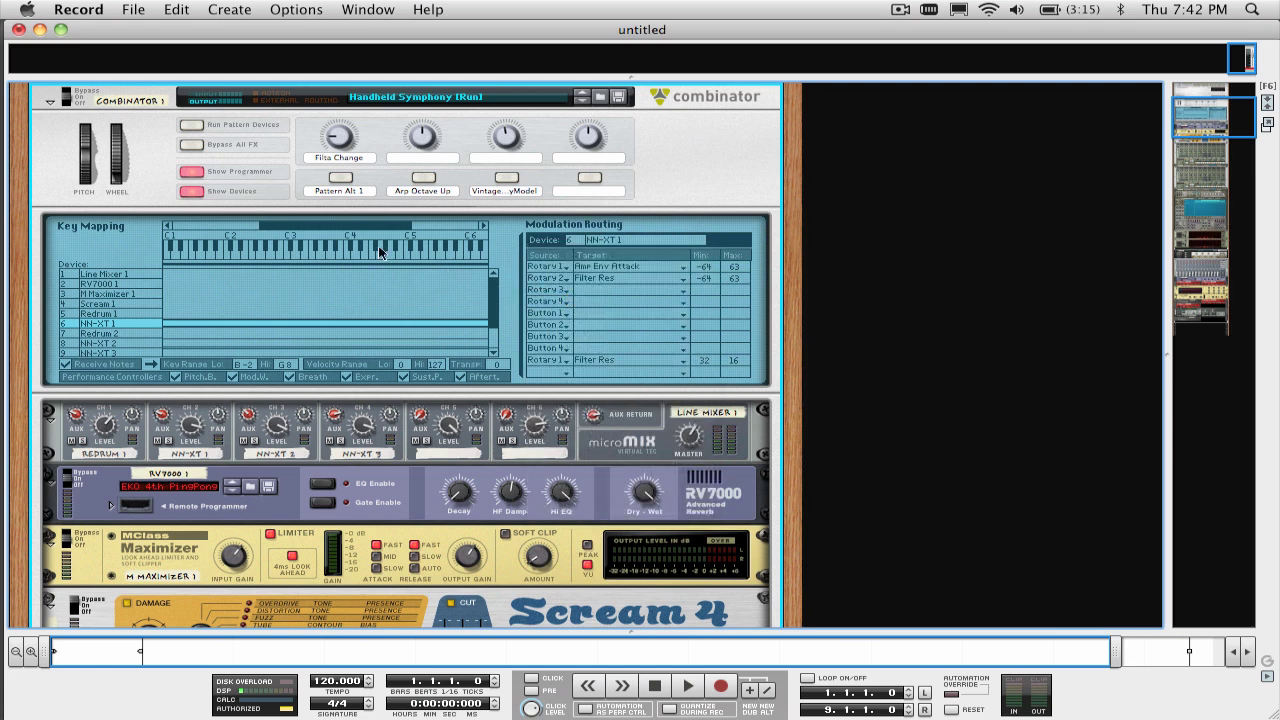
Step: Close the old song without saving and add an empty Combinator to untitled 2's rack
left_click(19, 30)
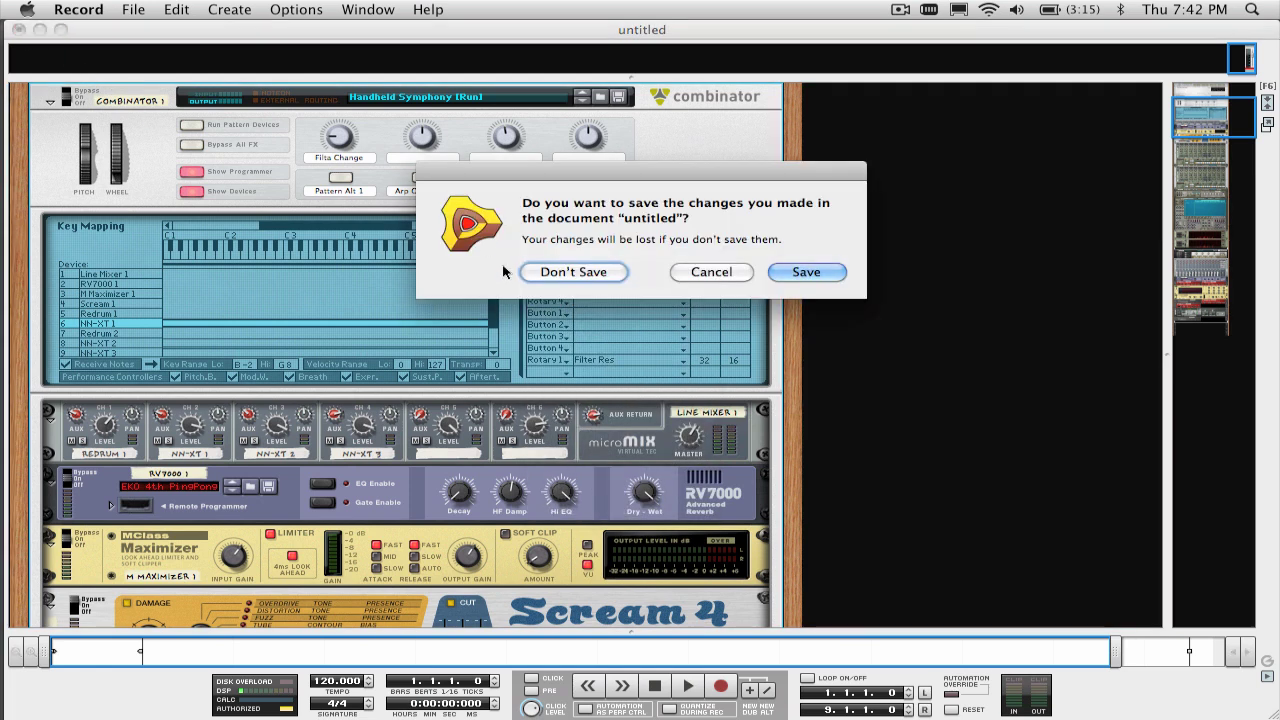
left_click(556, 273)
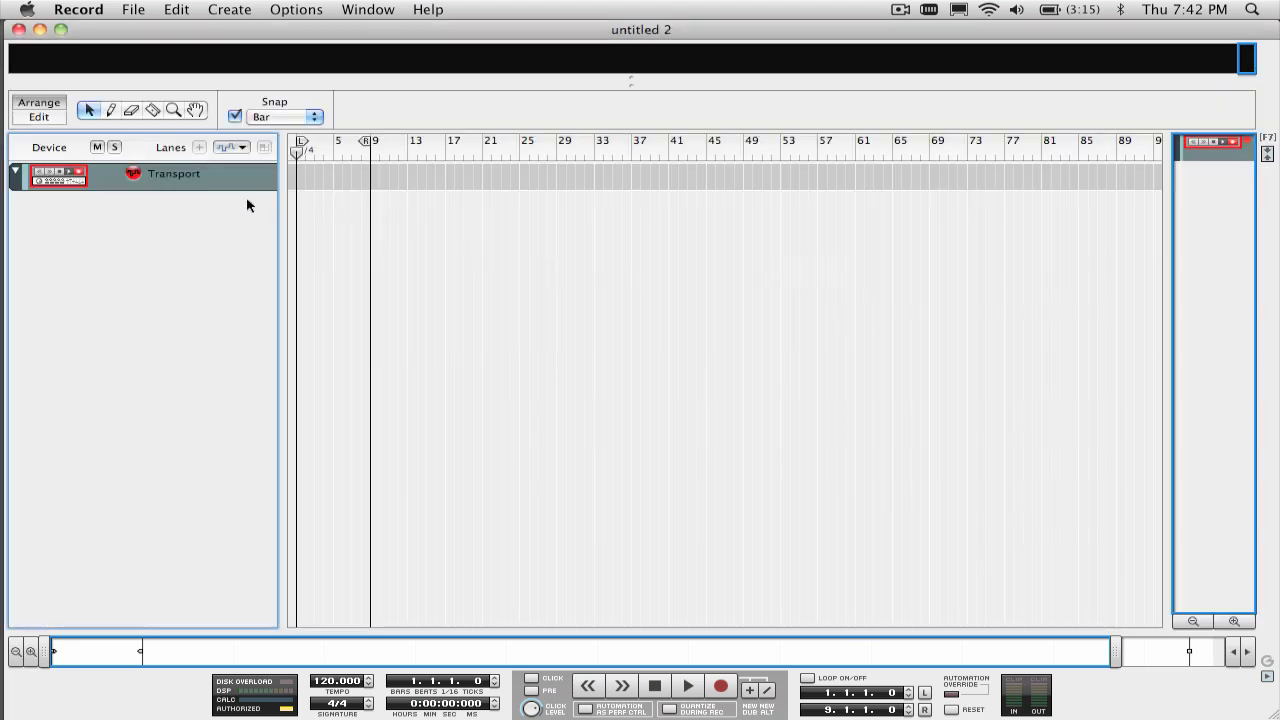
key("F6")
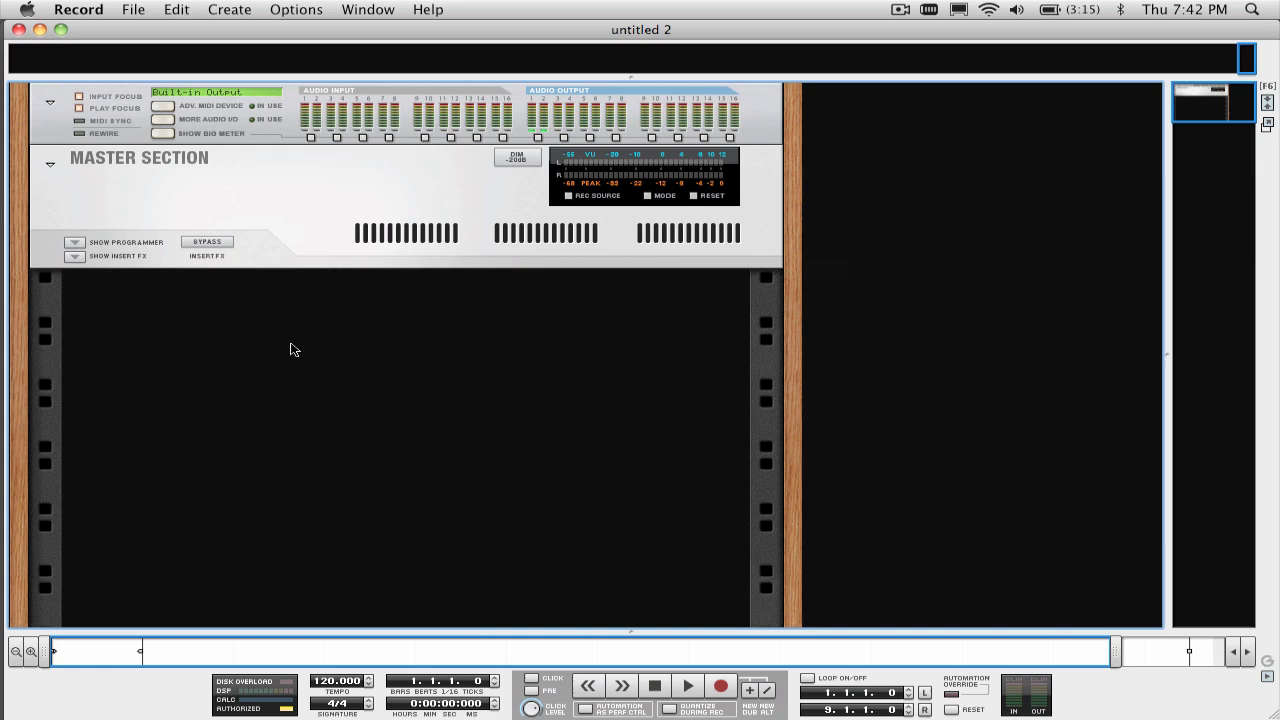
left_click(243, 8)
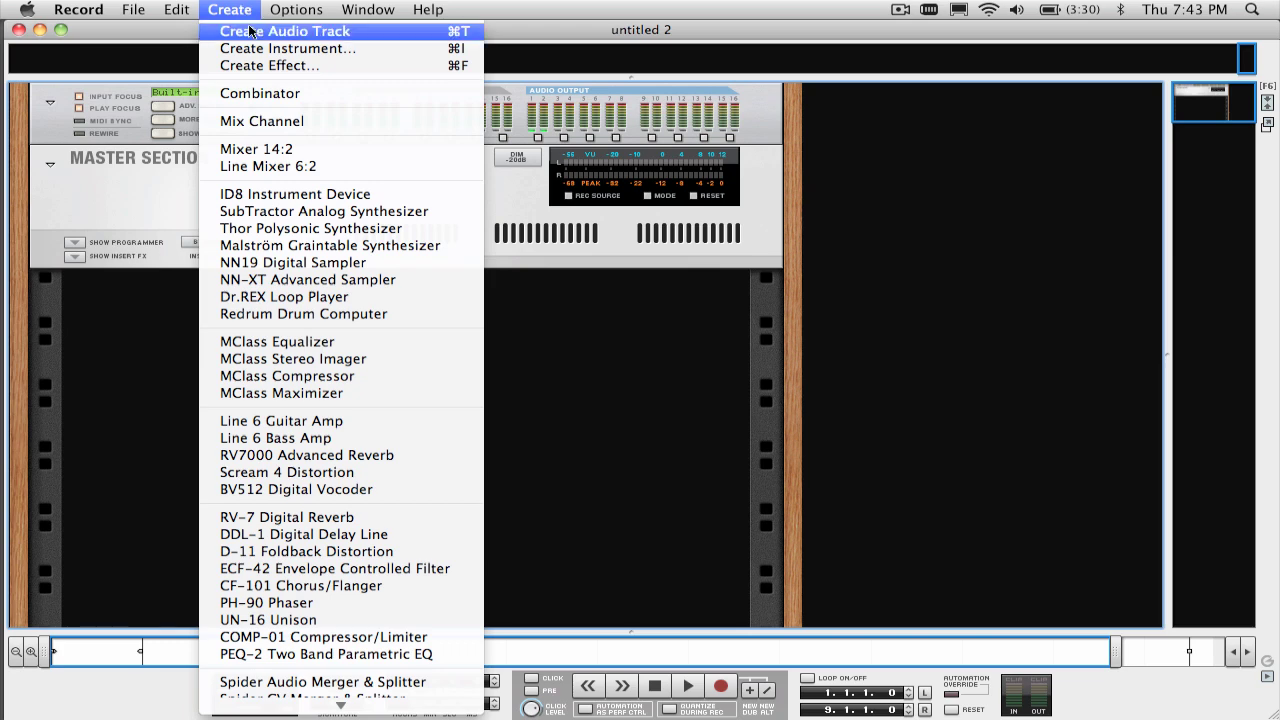
left_click(260, 93)
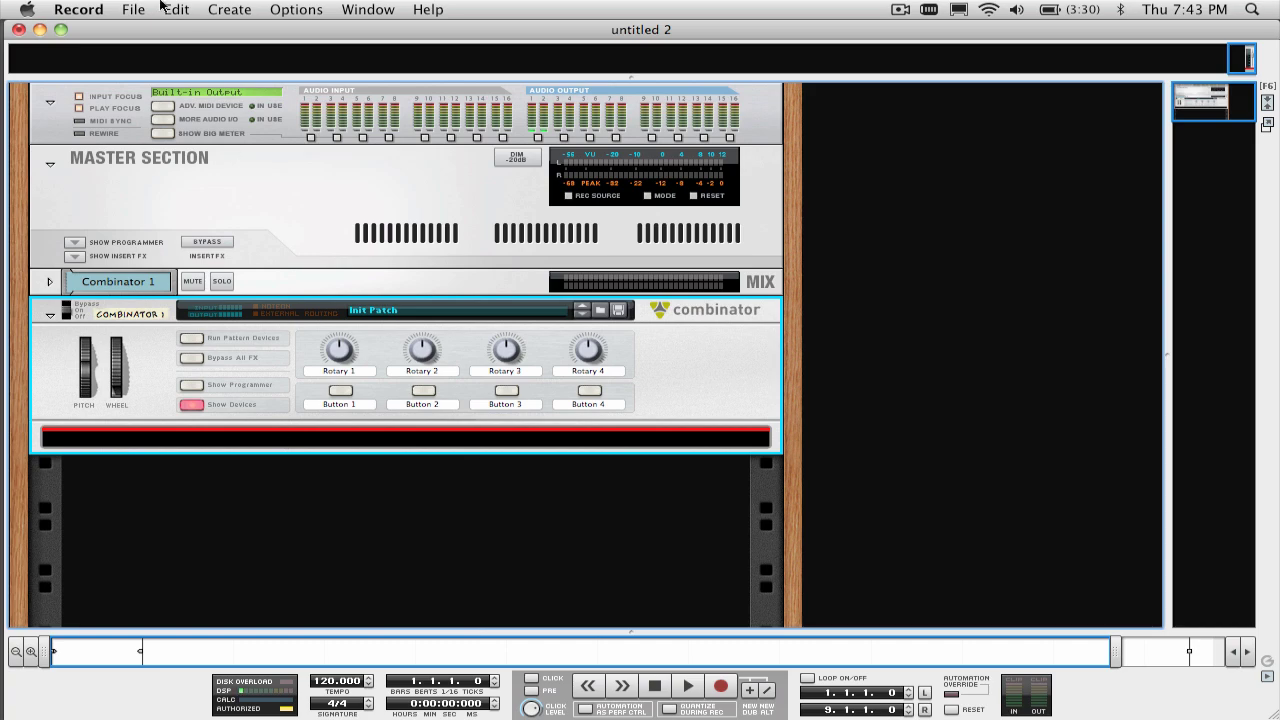
left_click(230, 8)
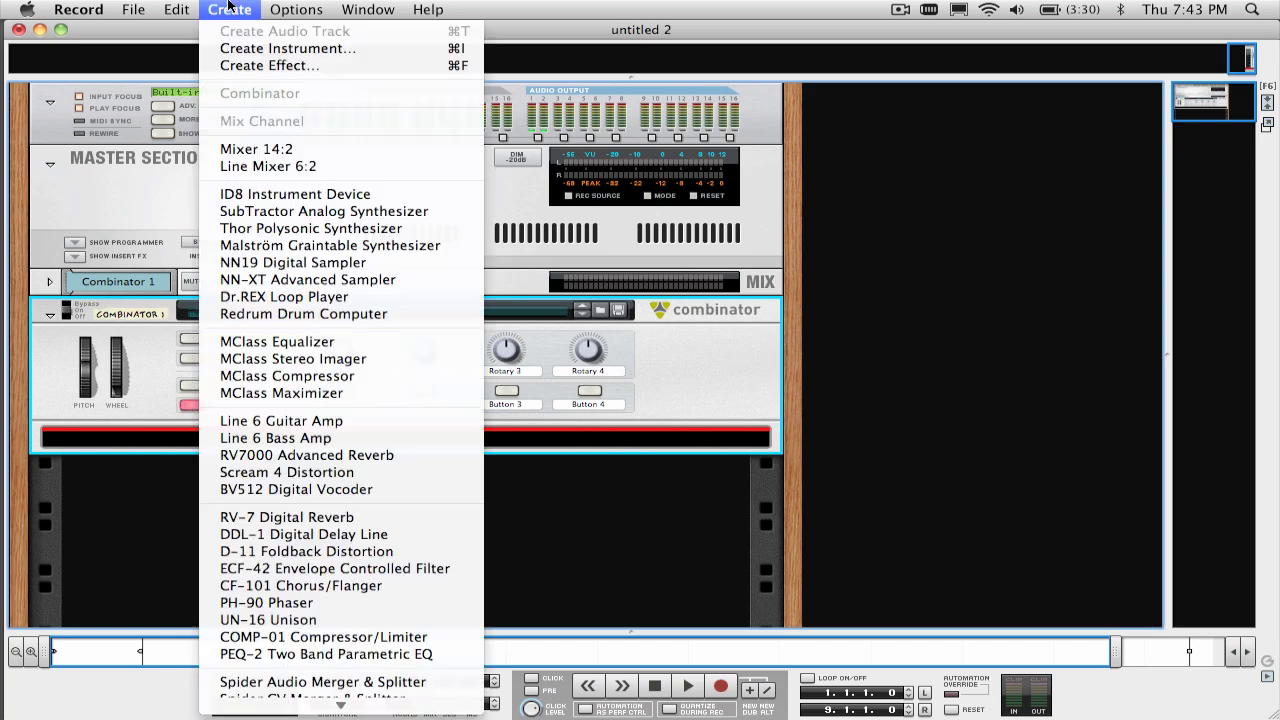
left_click(247, 167)
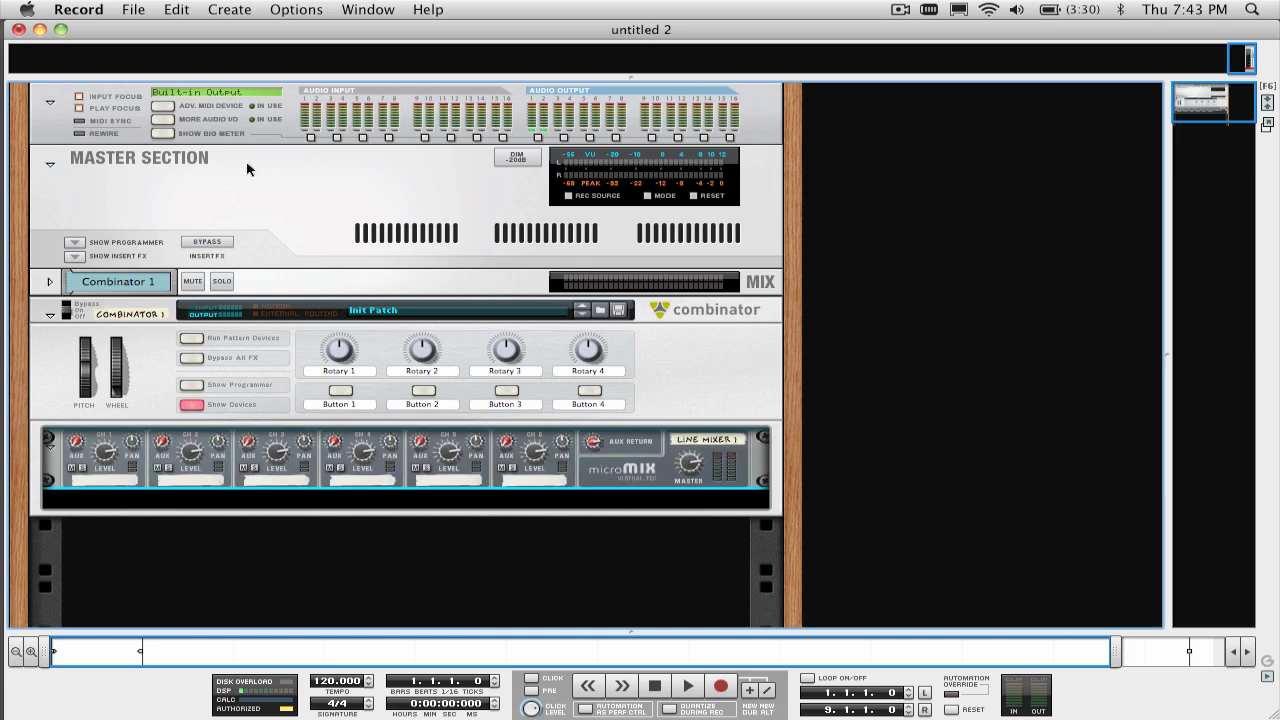
key("super+z")
left_click(230, 8)
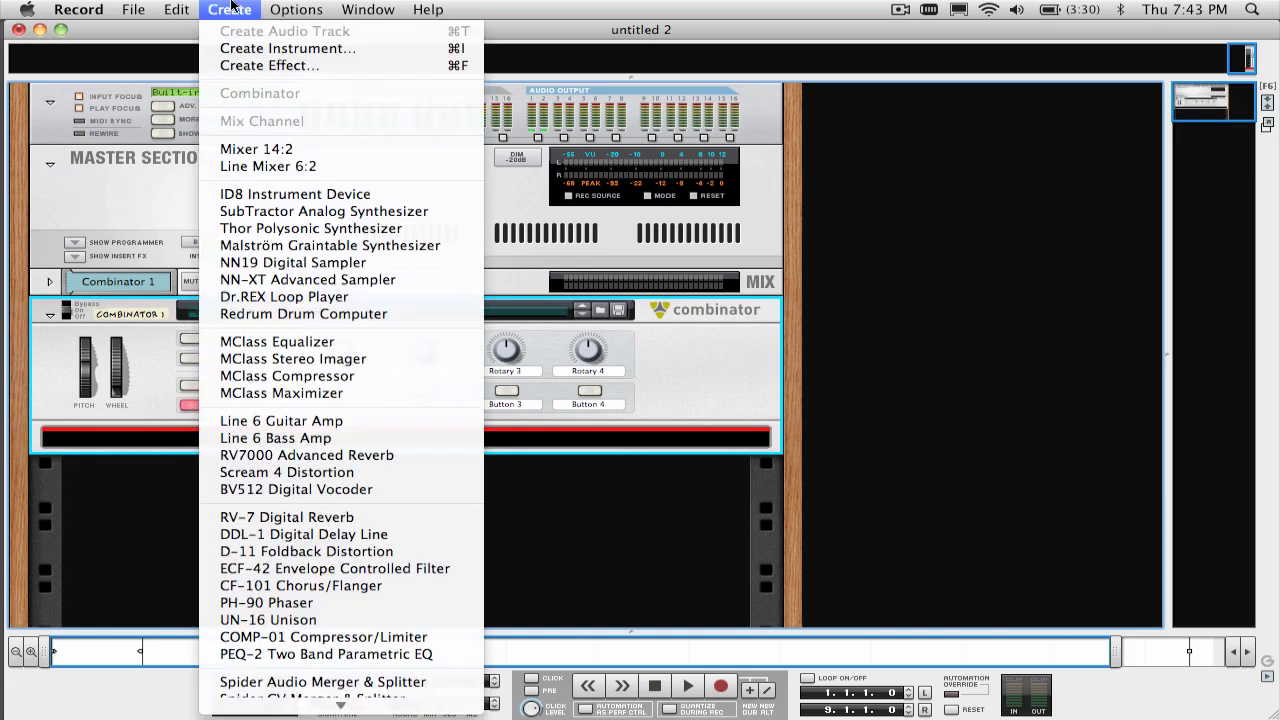
left_click(270, 150)
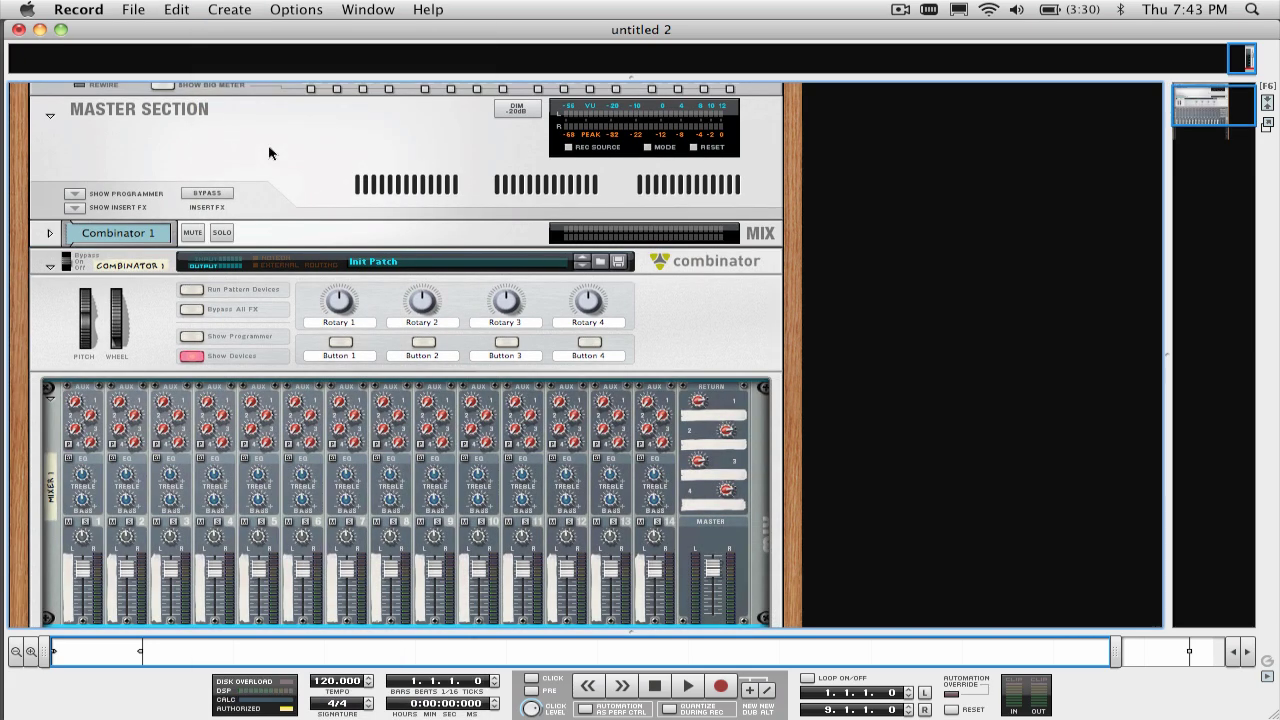
key("super+z")
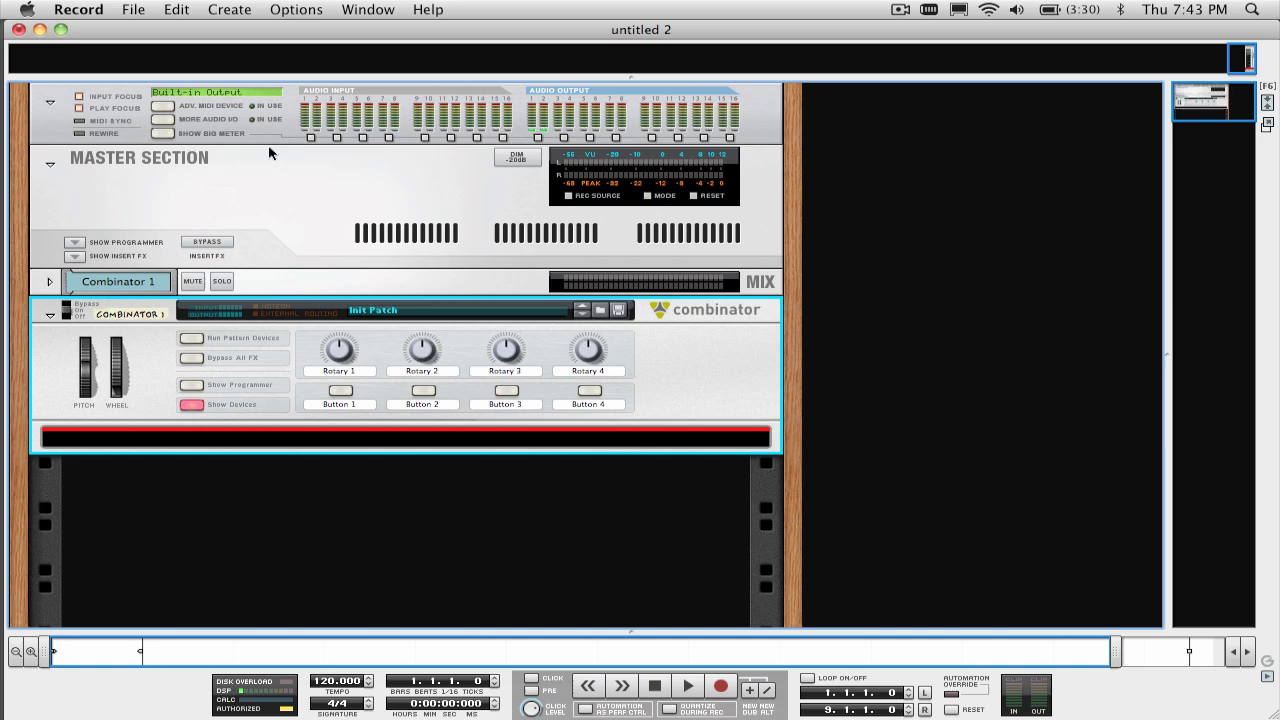
key("Tab")
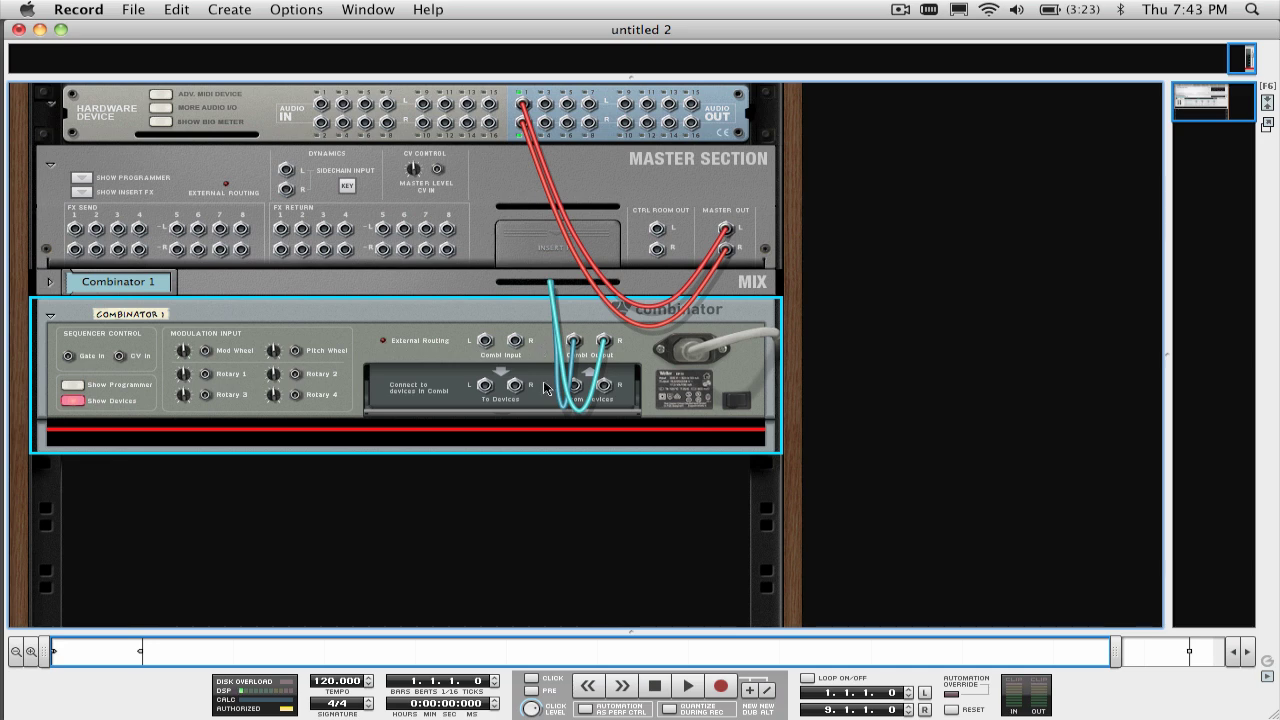
key("Tab")
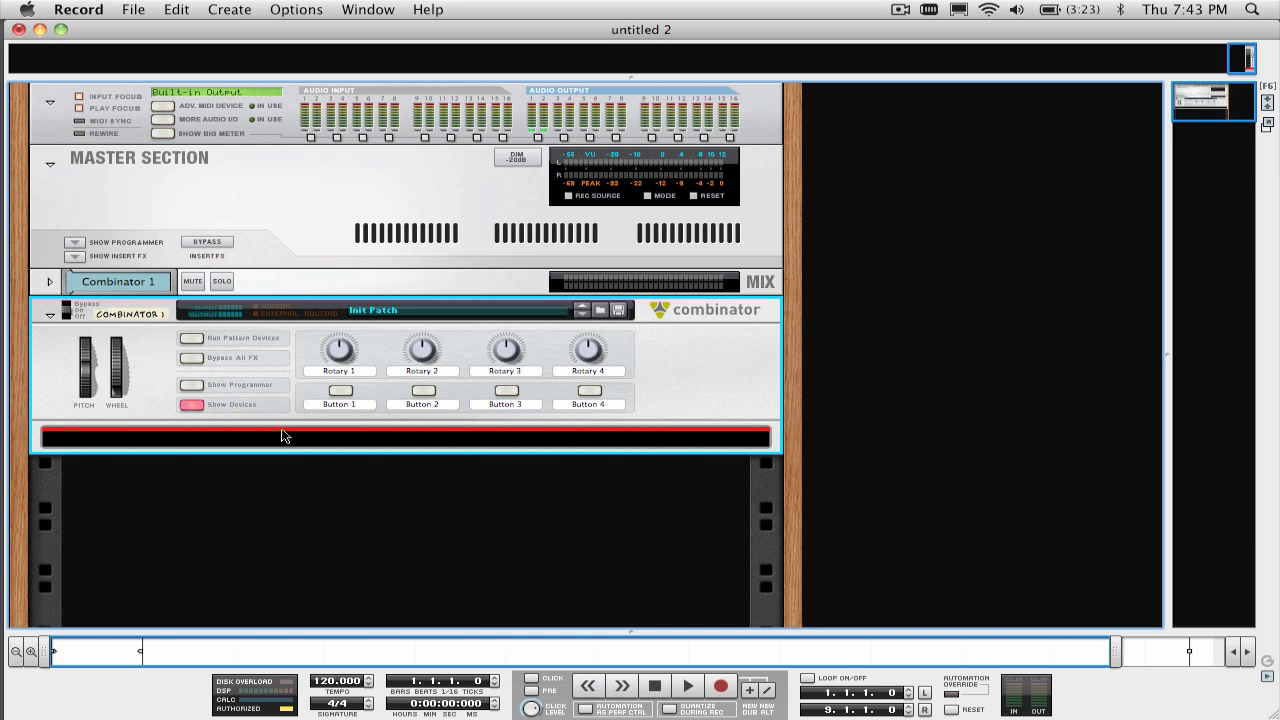
Step: Add a Line Mixer 6:2, a SubTractor and a Thor synthesizer to Combinator 1
left_click(229, 9)
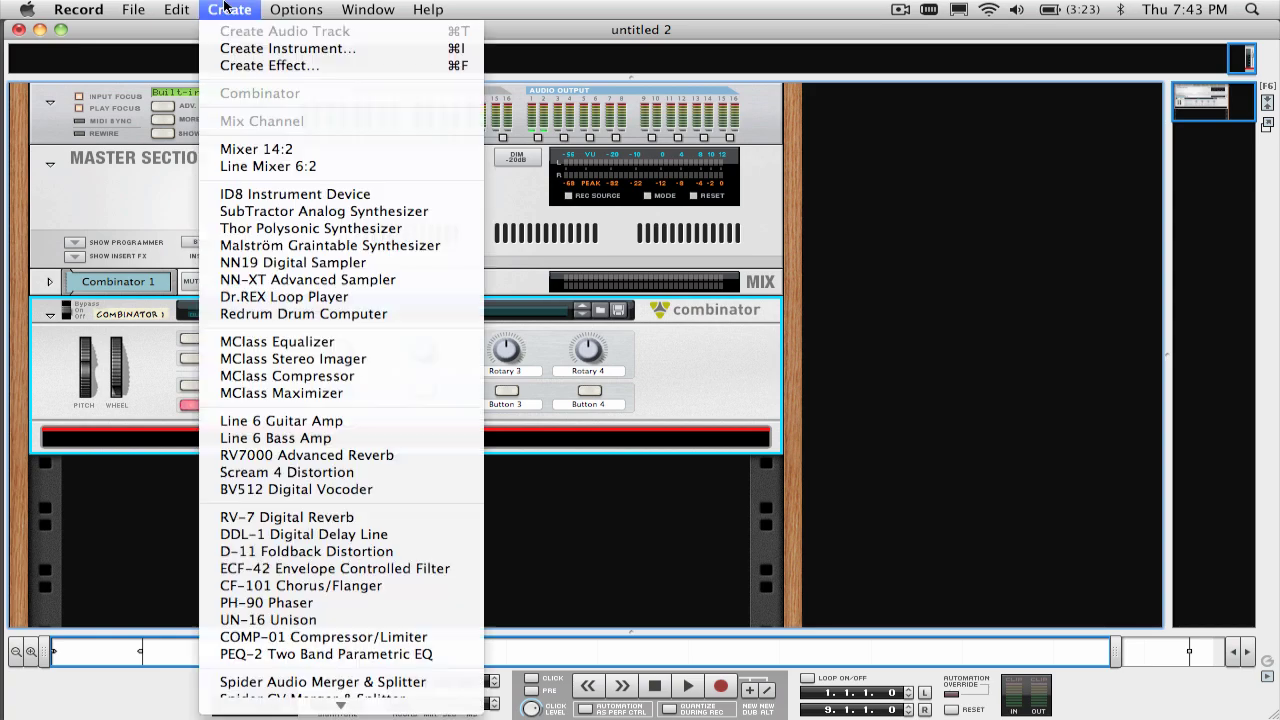
left_click(282, 172)
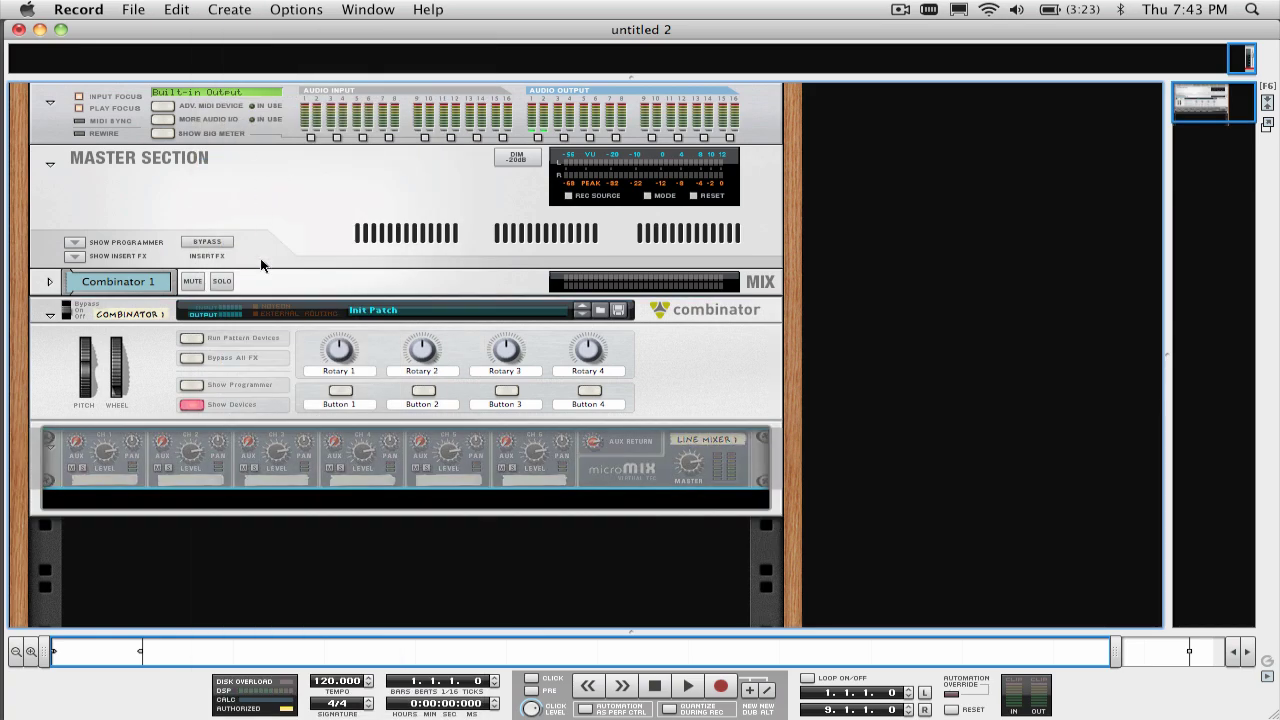
left_click(229, 9)
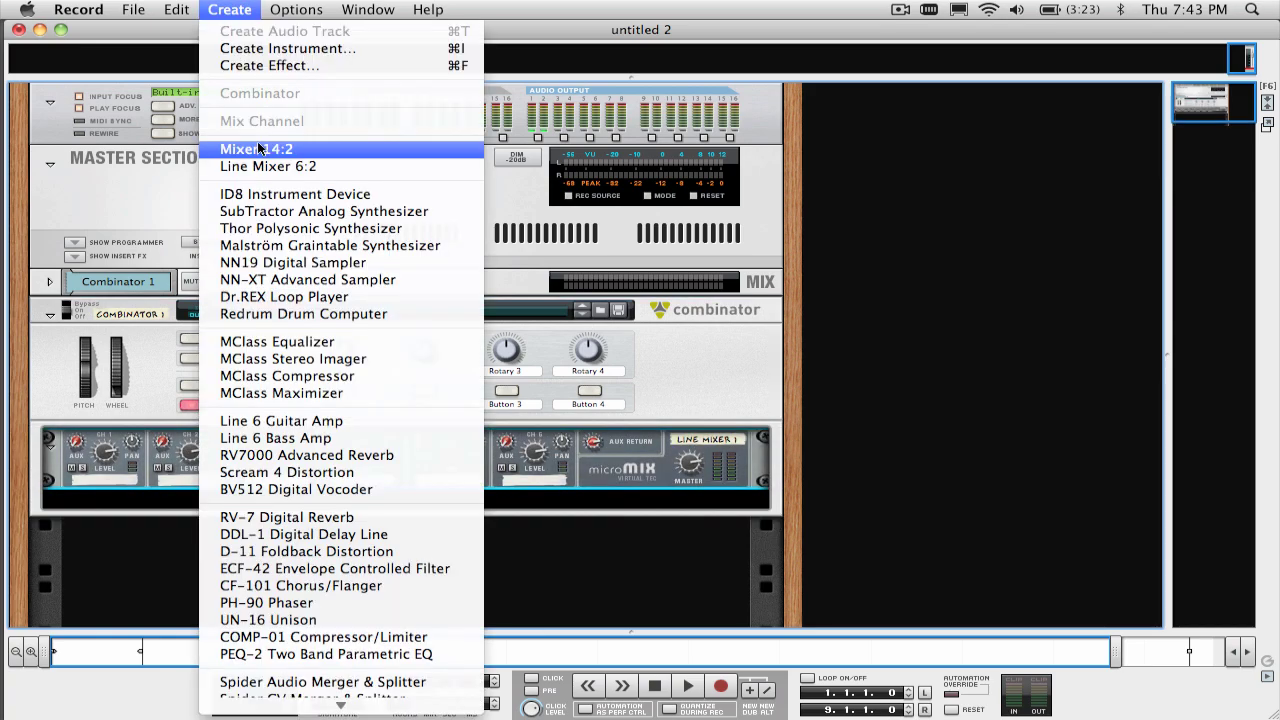
left_click(285, 211)
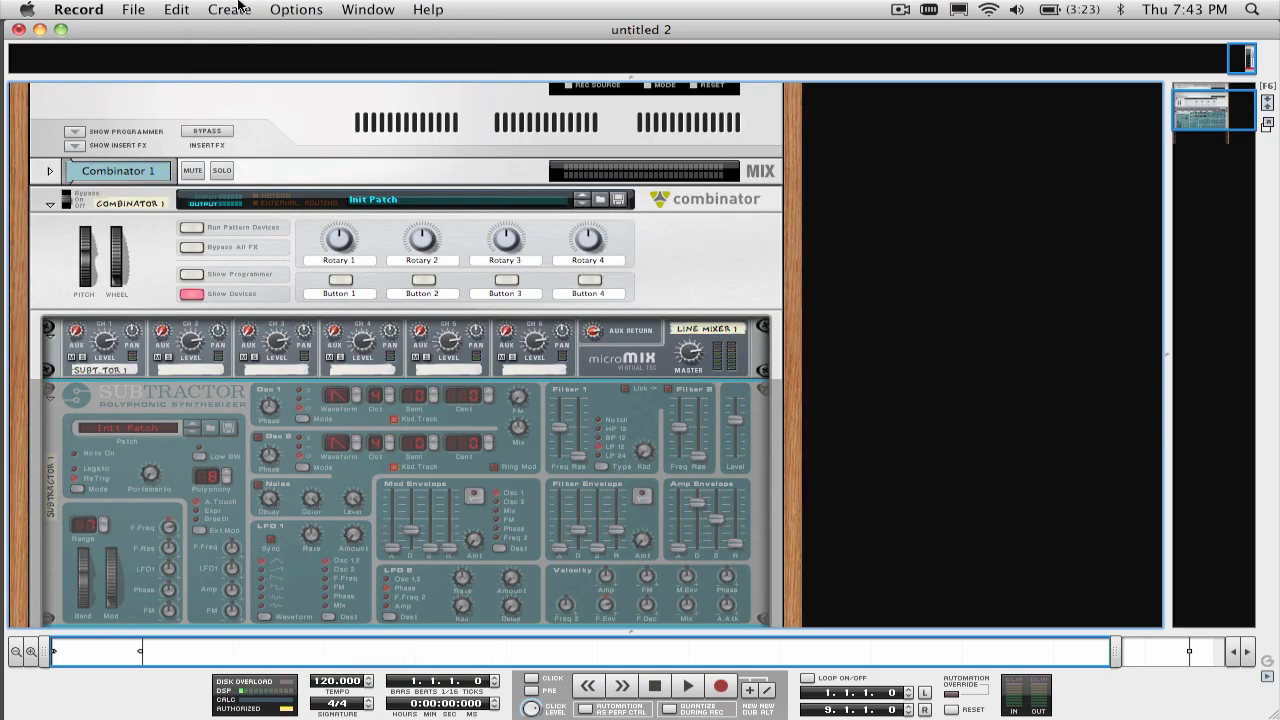
left_click(239, 9)
left_click(300, 228)
left_click(239, 9)
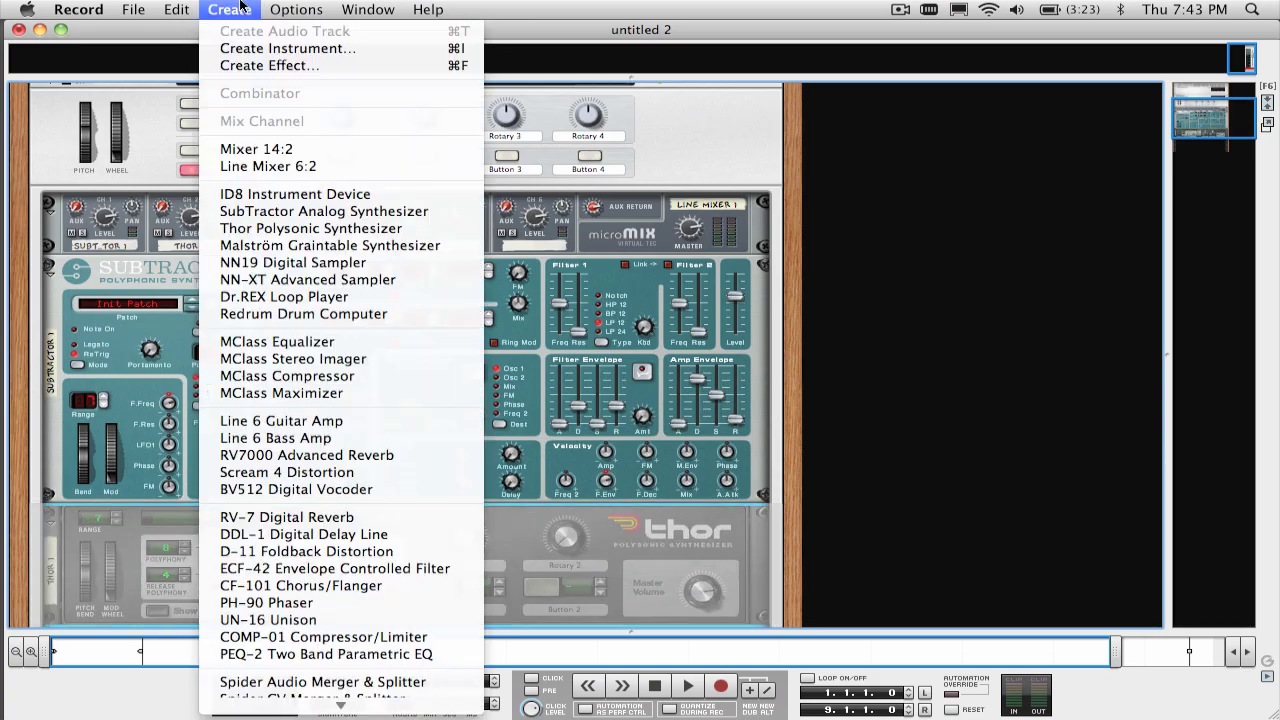
Step: Add a Redrum and load the DigiFat Bass patch on SubTractor
left_click(236, 315)
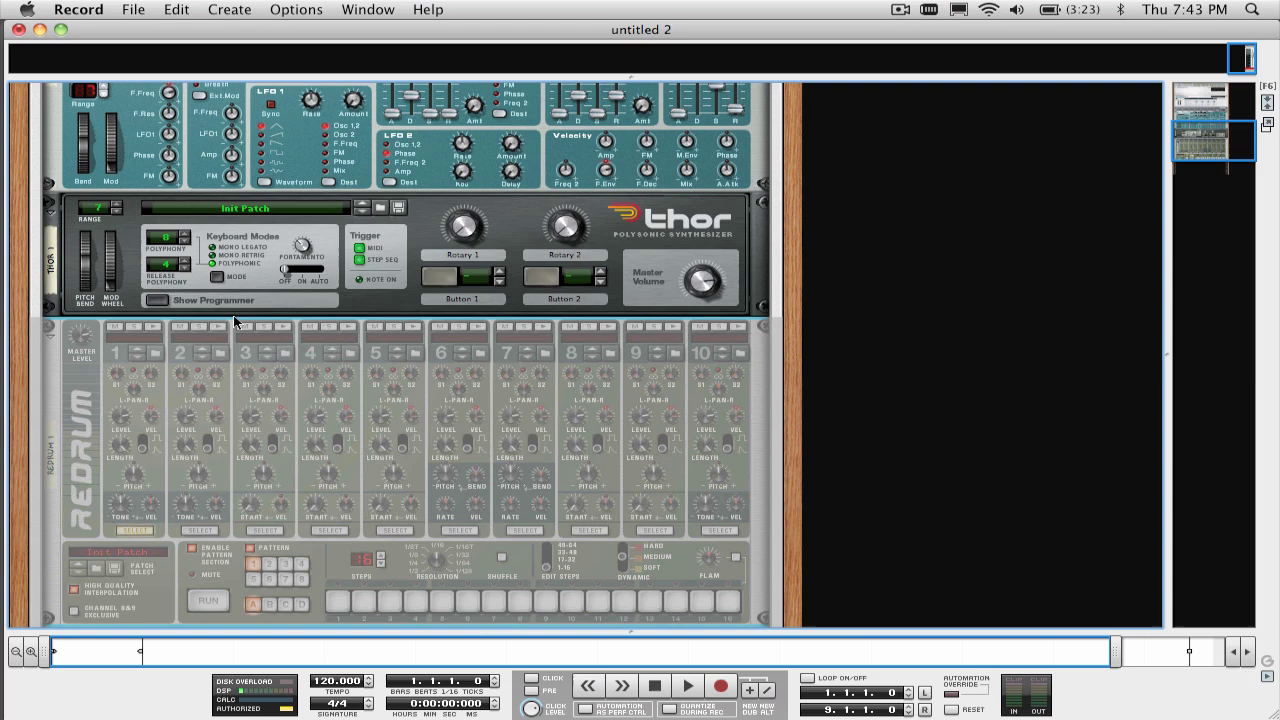
scroll(232, 250, "up", 4)
left_click(200, 199)
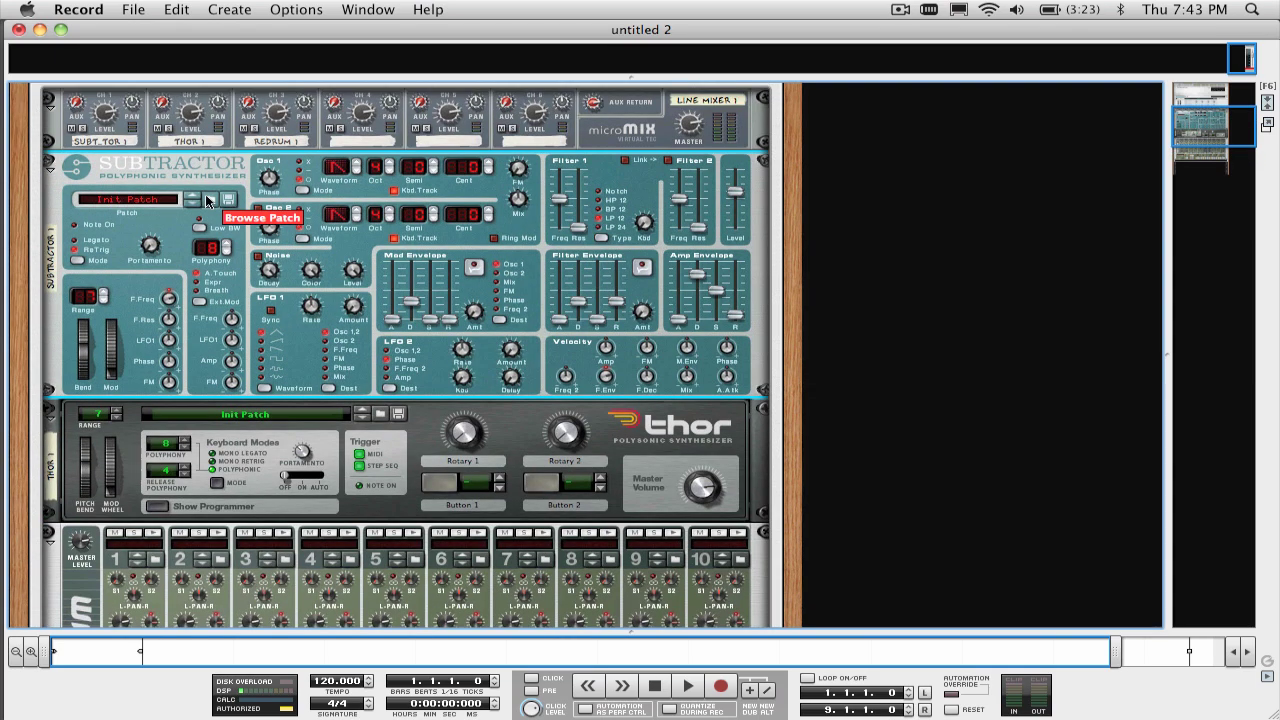
double_click(642, 256)
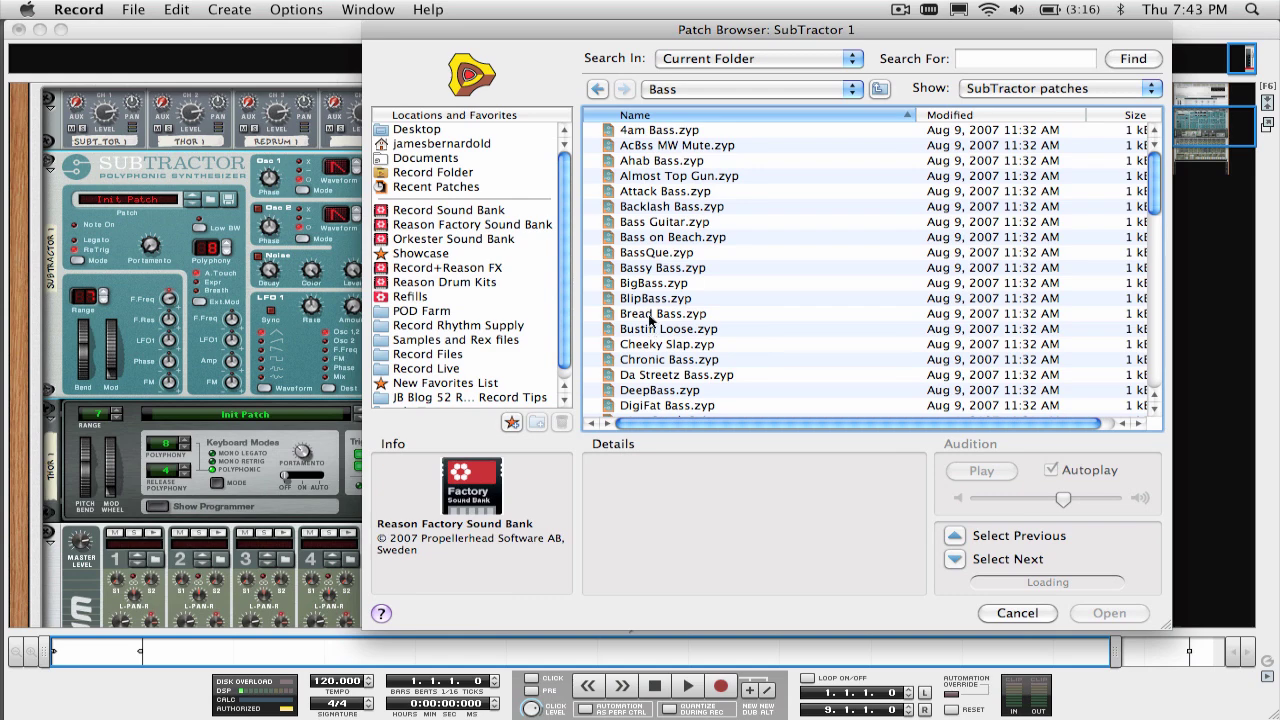
double_click(661, 406)
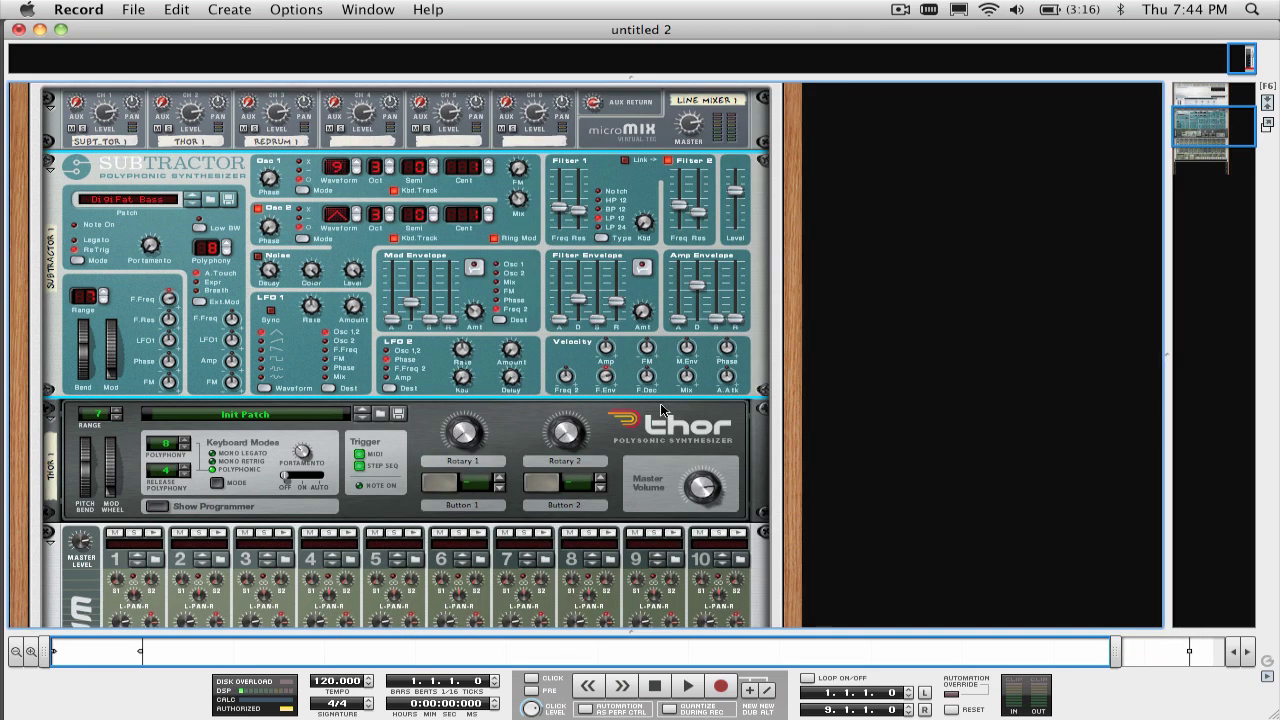
Step: Load Animated Pad on Thor and the Electronic Kit 4 drum kit on Redrum
left_click(397, 416)
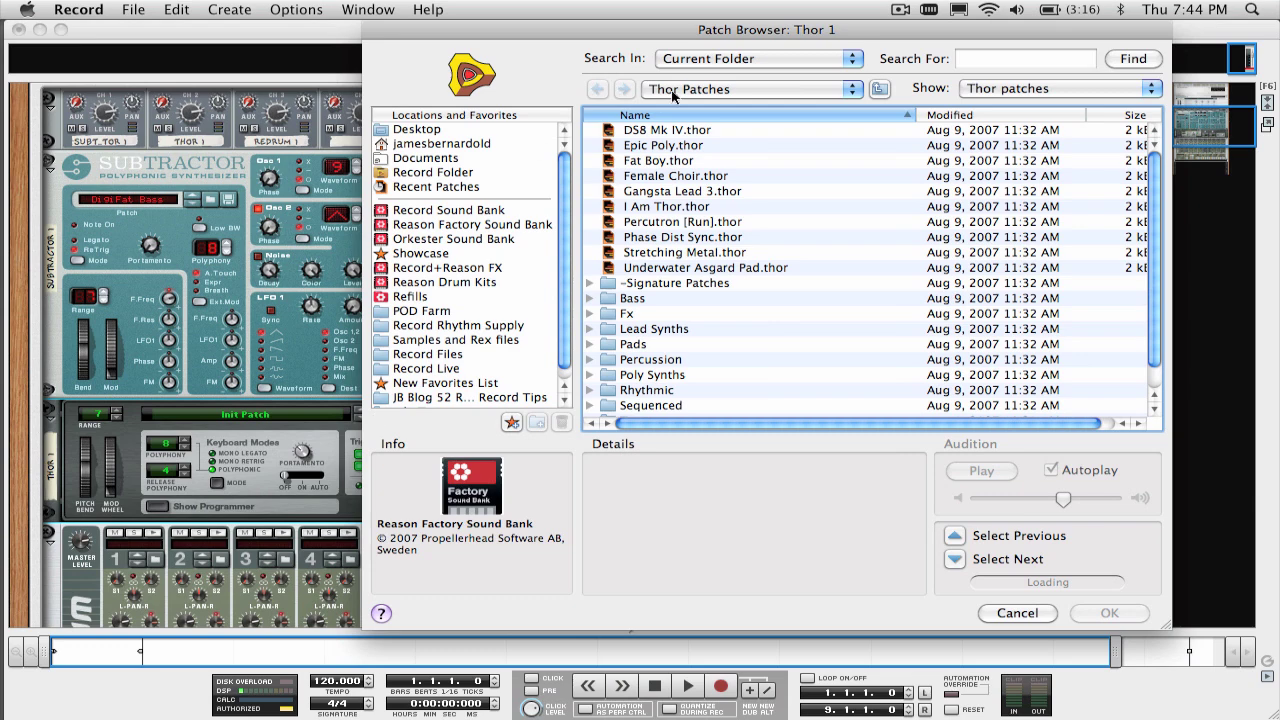
double_click(636, 344)
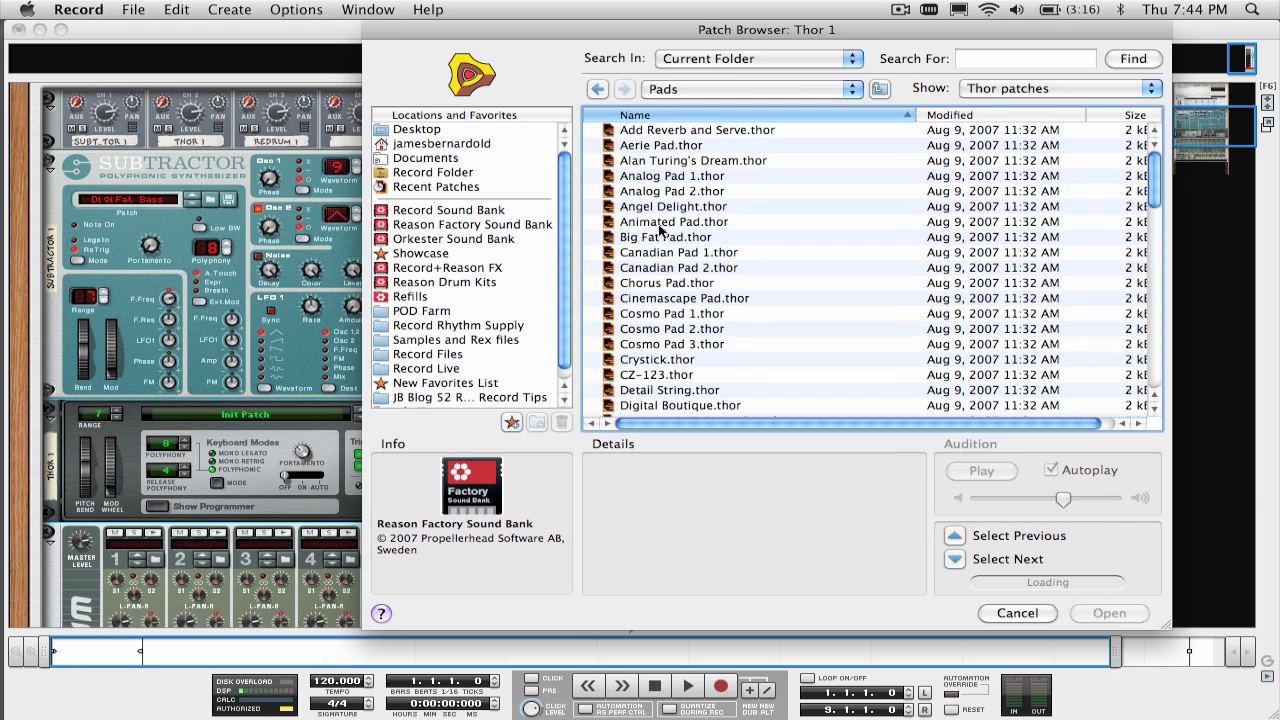
double_click(660, 222)
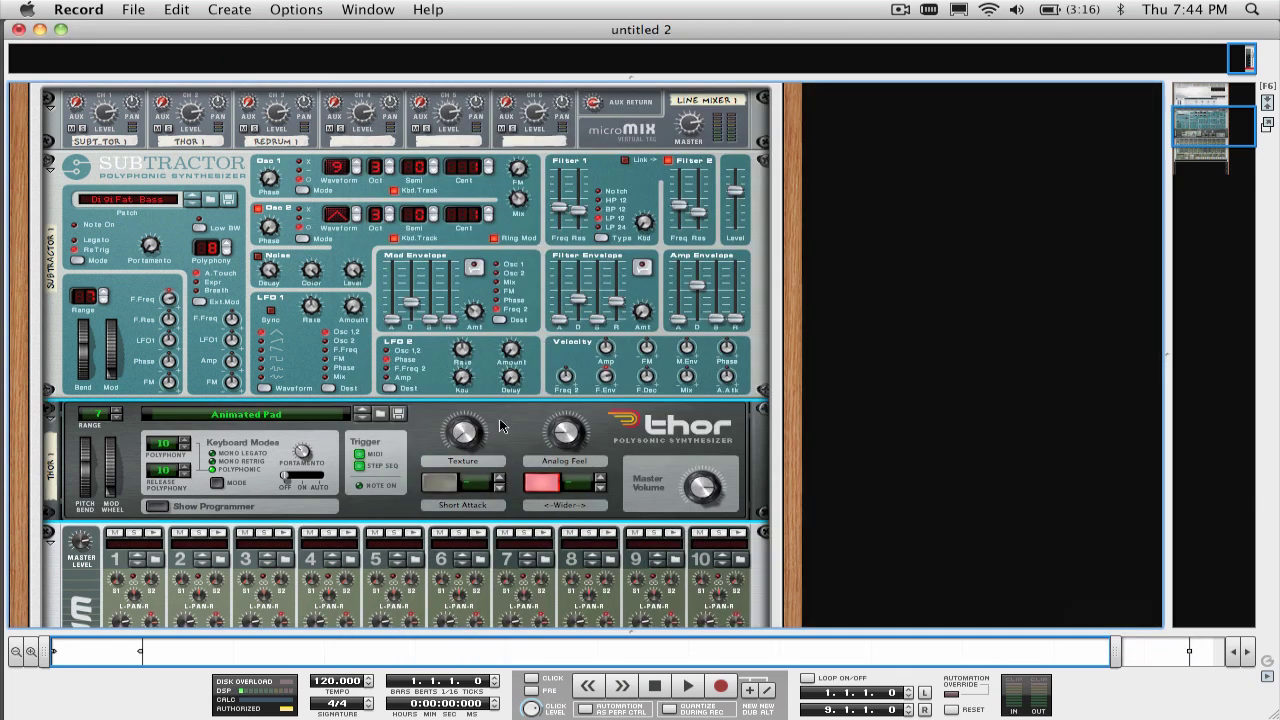
scroll(499, 418, "down", 8)
left_click(116, 399)
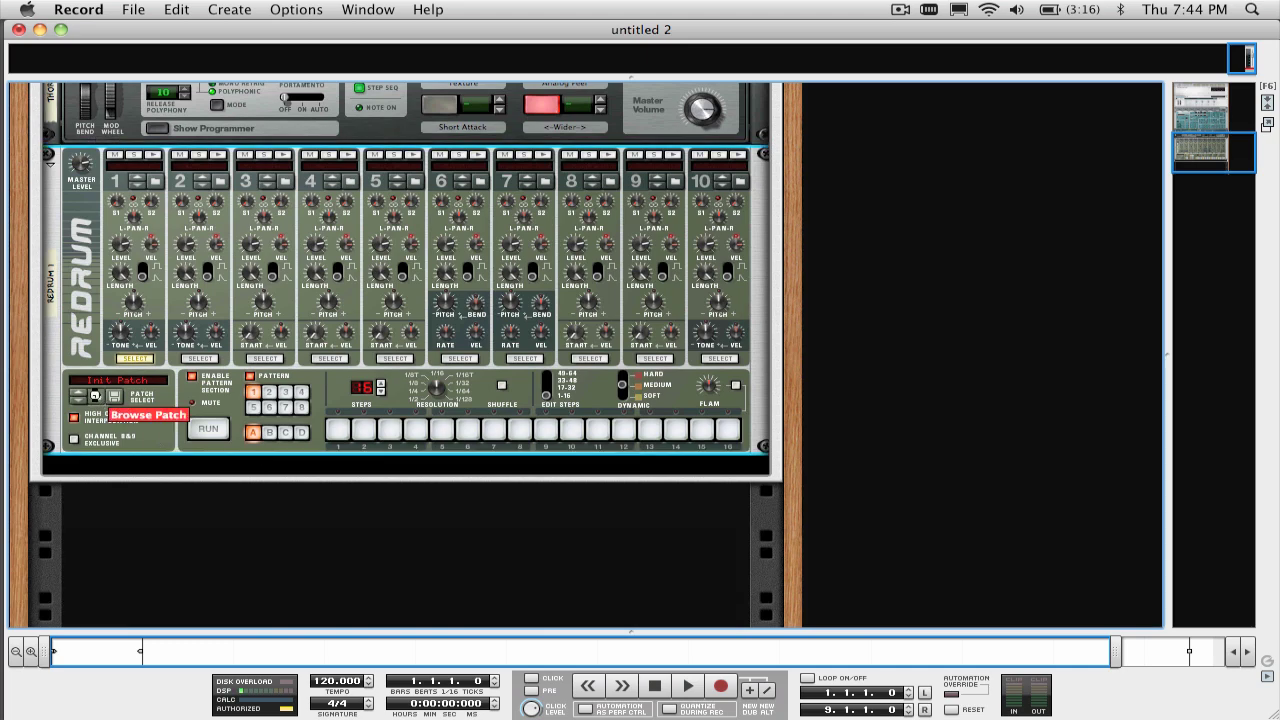
double_click(537, 221)
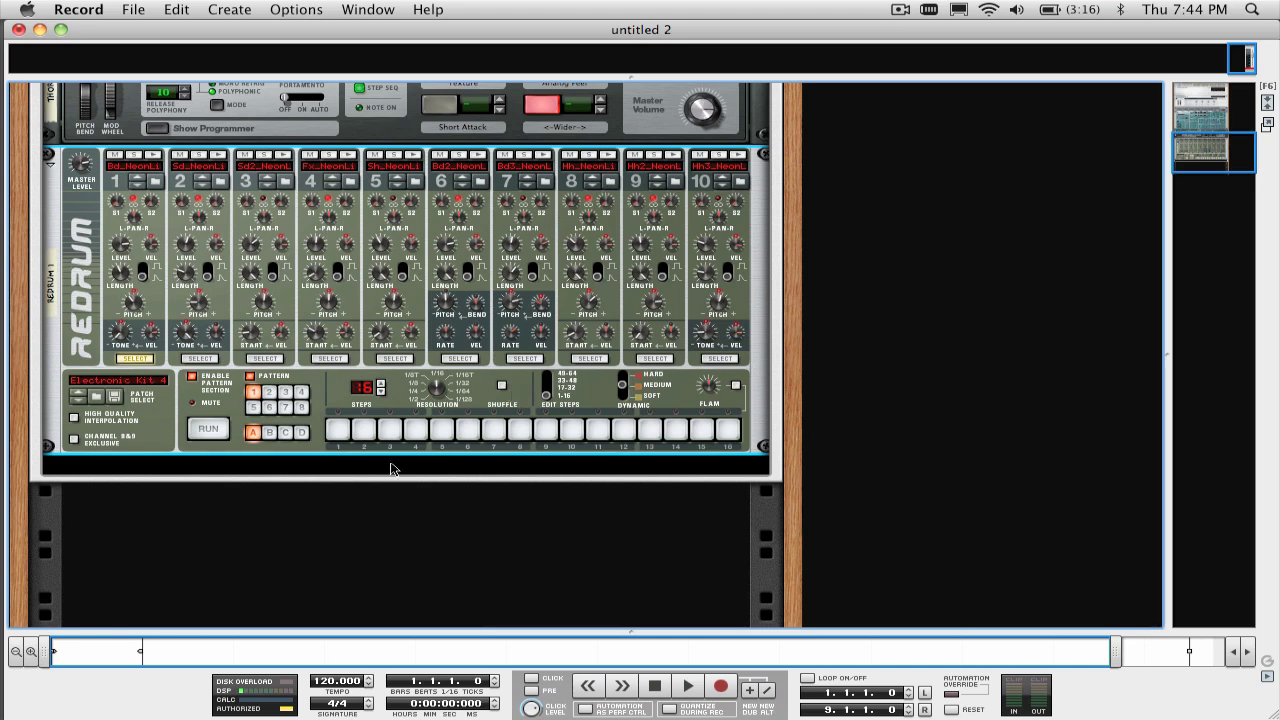
Step: Bring up the on-screen piano keys with F4 and play a test note
scroll(368, 407, "up", 5)
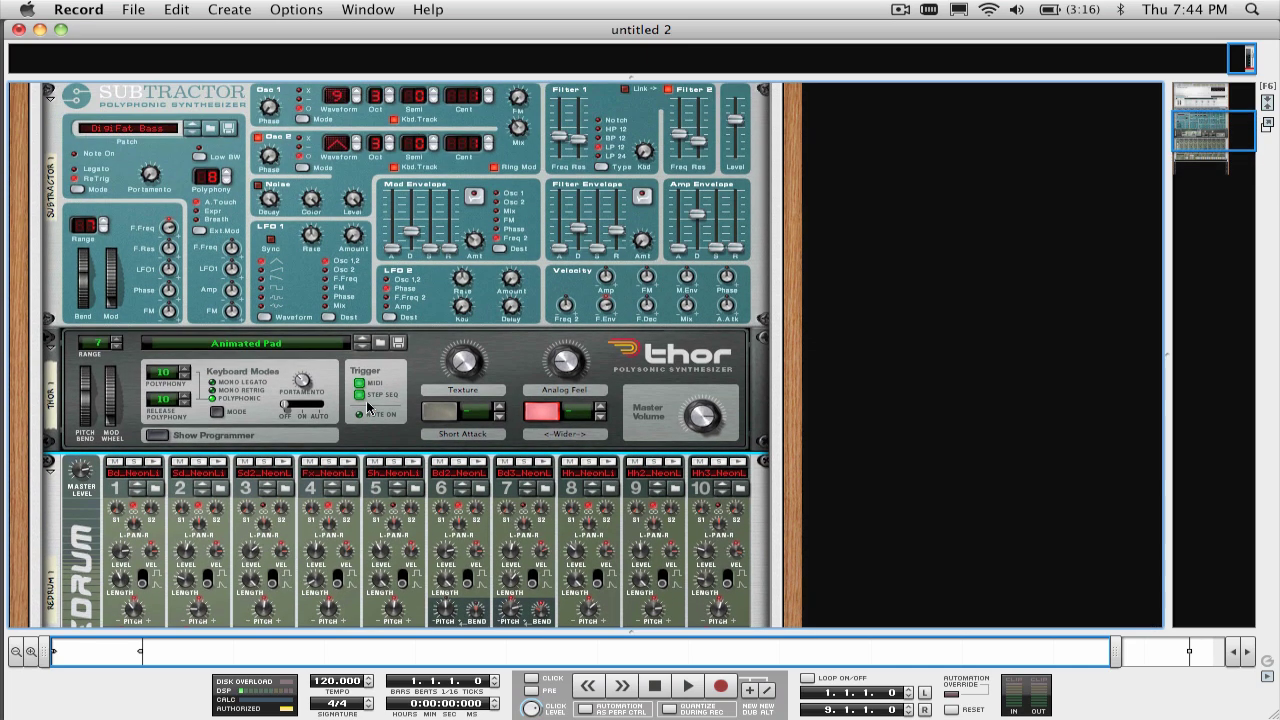
scroll(315, 433, "down", 6)
key("F4")
scroll(315, 433, "up", 5)
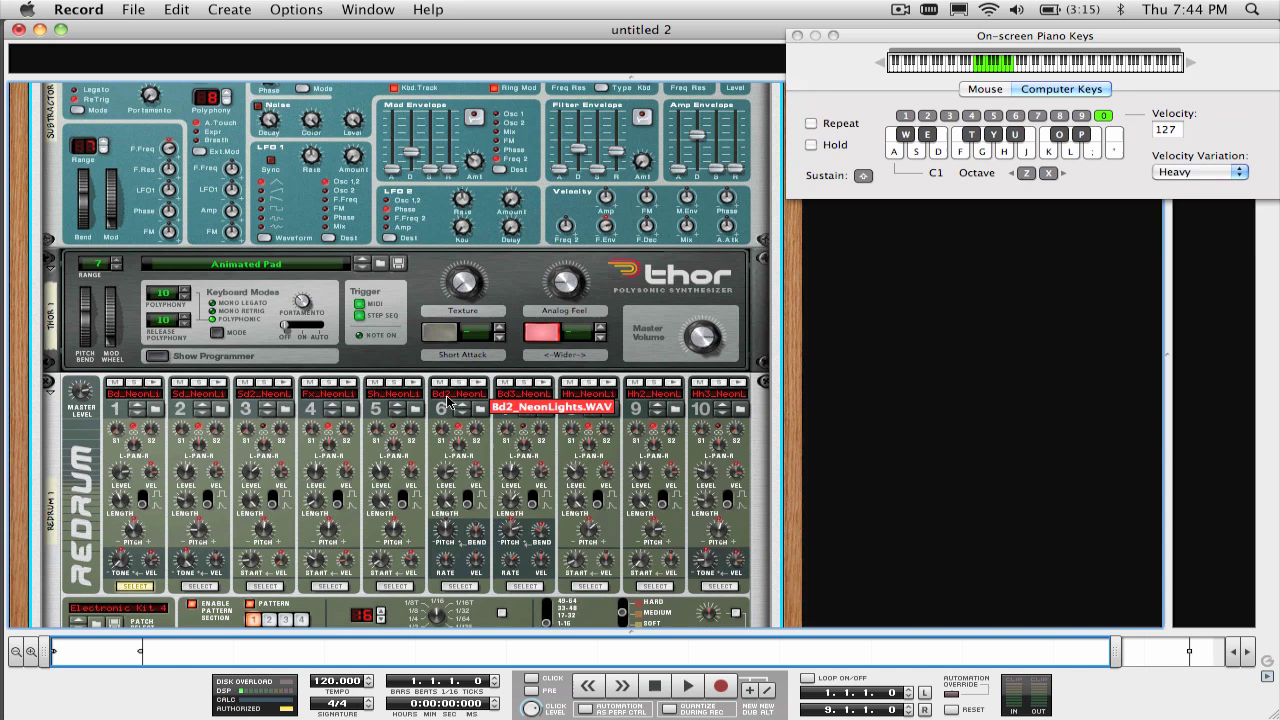
key("d")
Step: Play test notes an octave higher and back down at C1, then return to the Combinator
key("a")
key("x")
key("a")
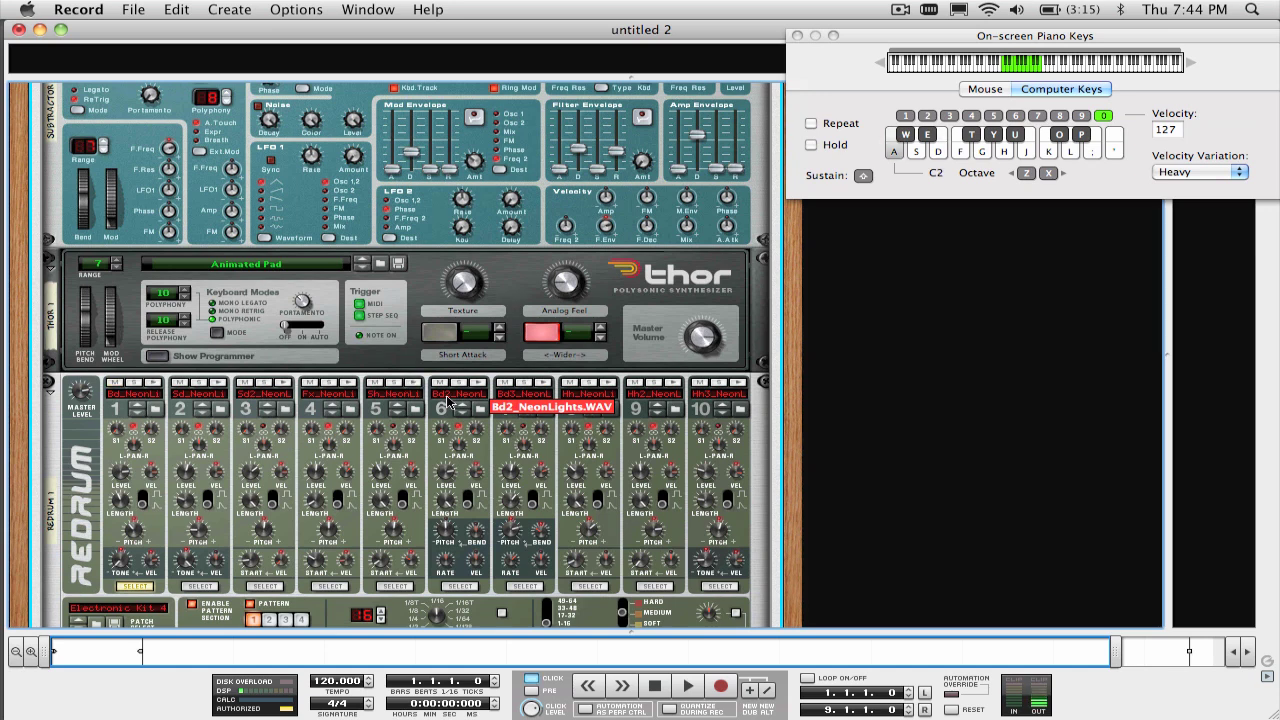
key("x")
key("a")
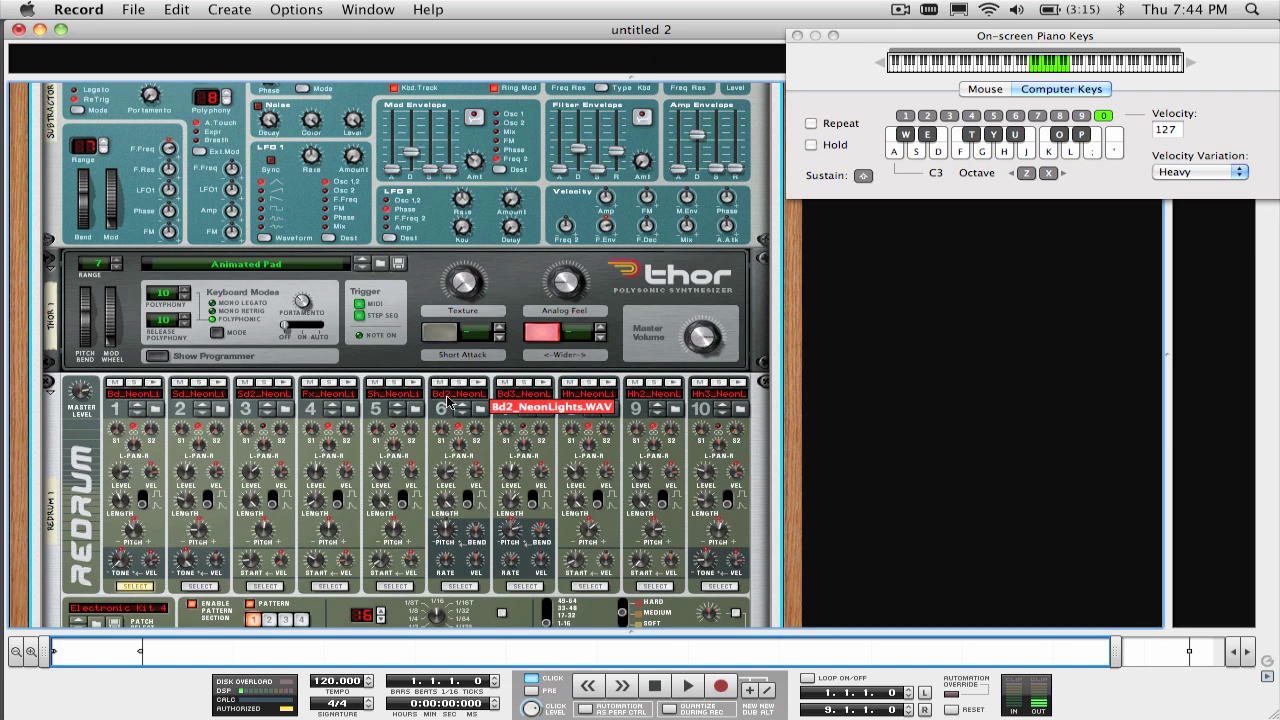
key("z")
key("z")
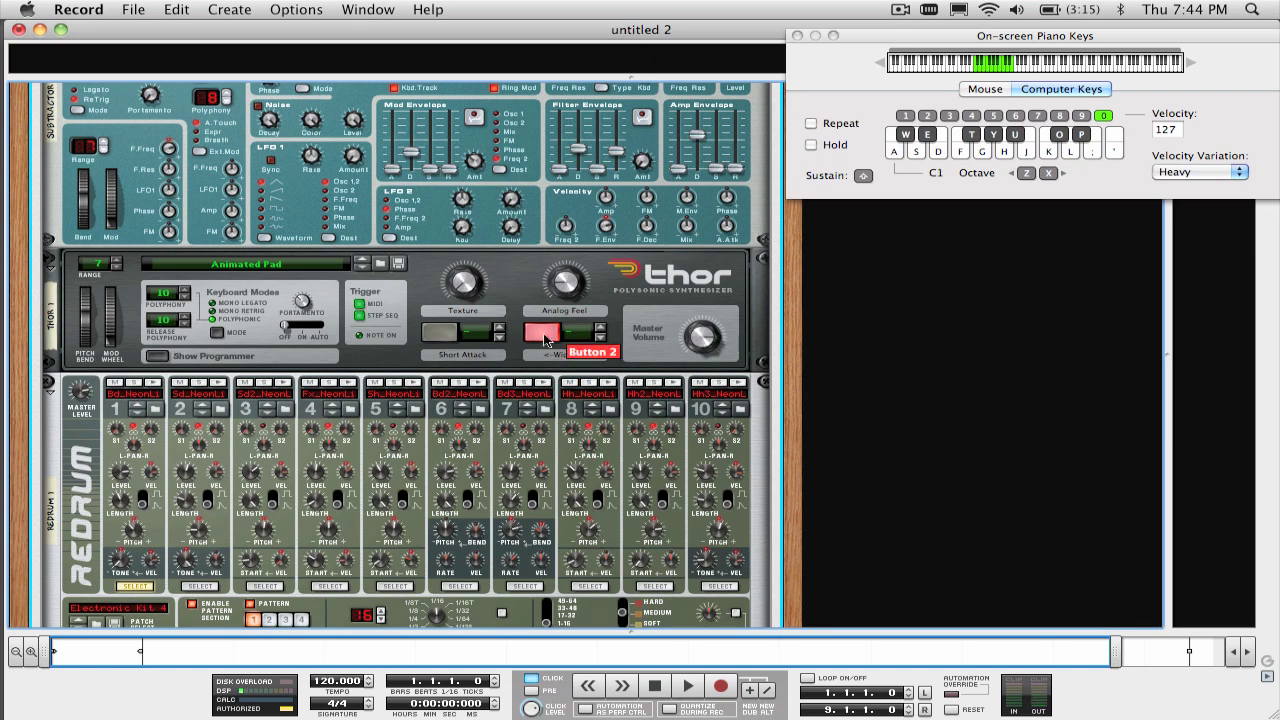
scroll(543, 340, "up", 10)
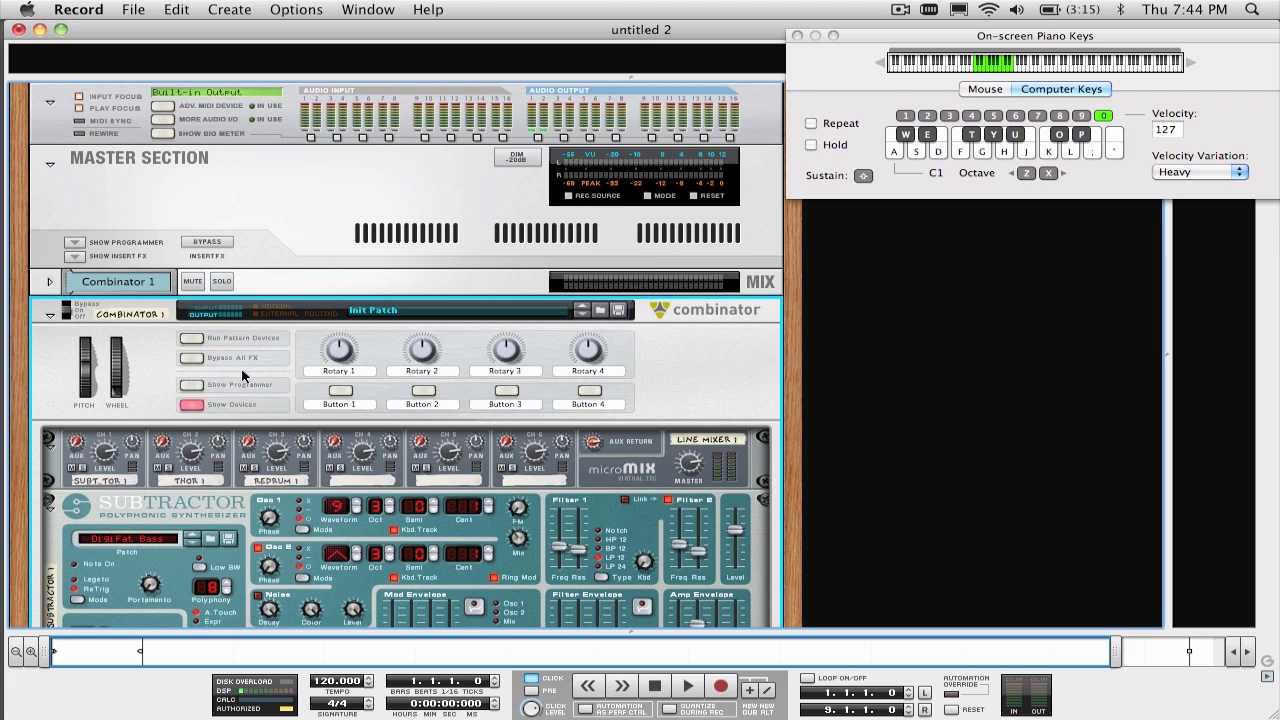
scroll(241, 367, "down", 5)
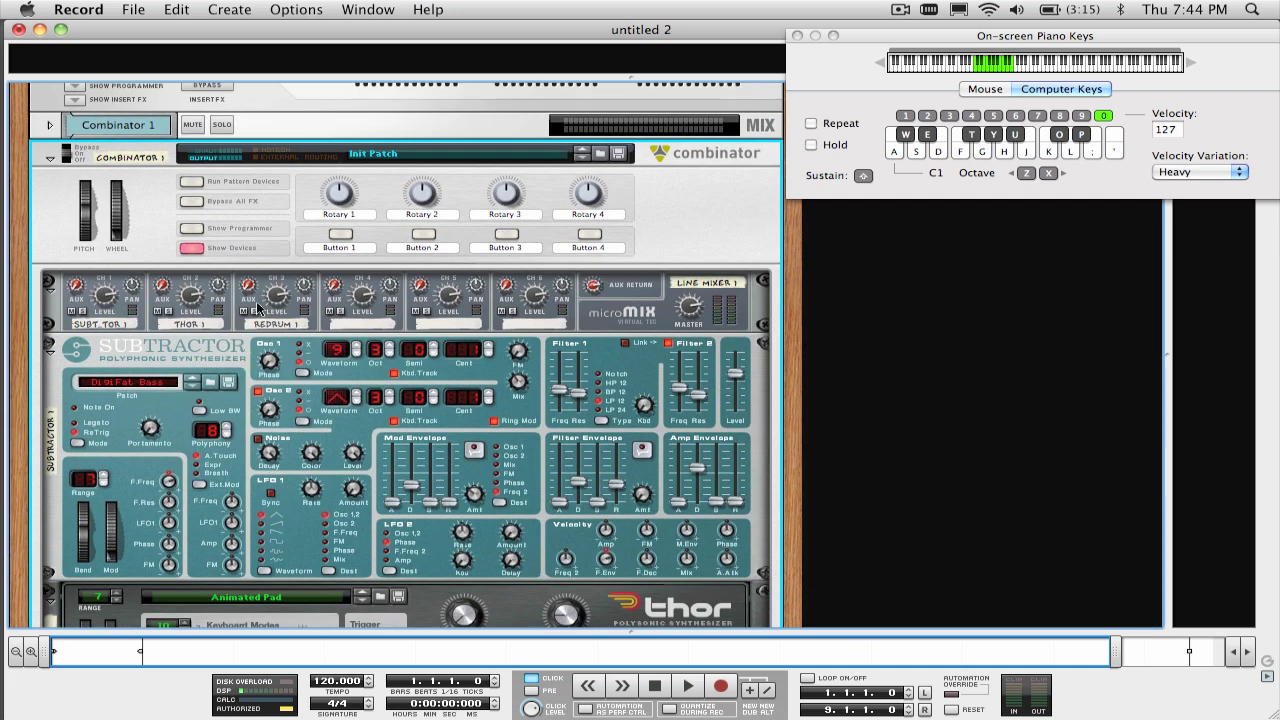
Step: In the programmer, limit SubTractor 1 to keys up to B2 and start Thor 1 at C3
left_click(196, 230)
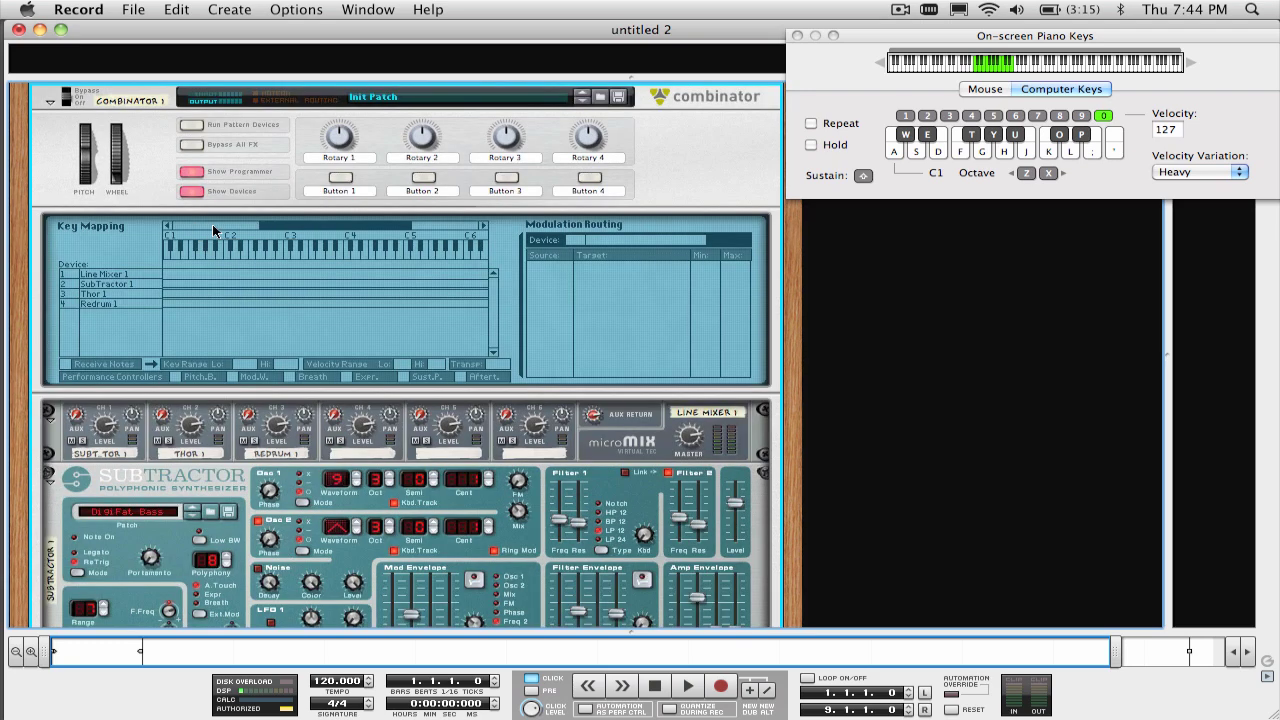
left_click(128, 284)
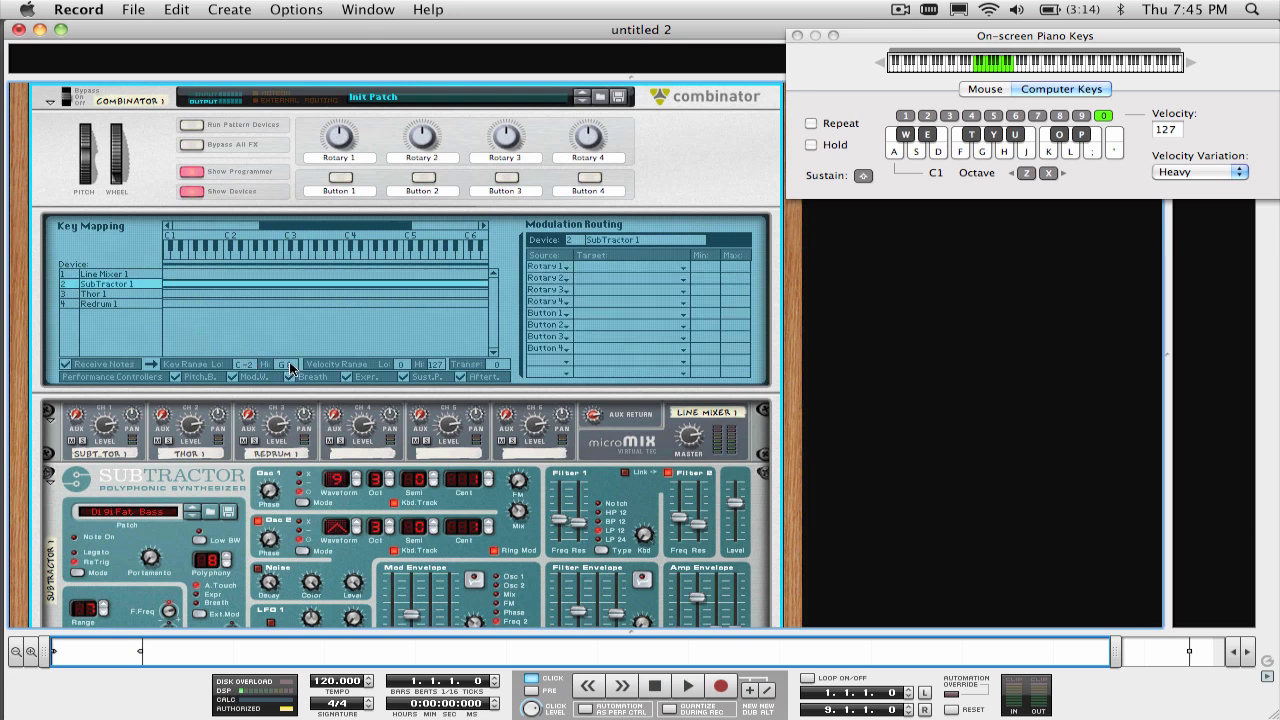
left_click_drag(290, 368, 293, 507)
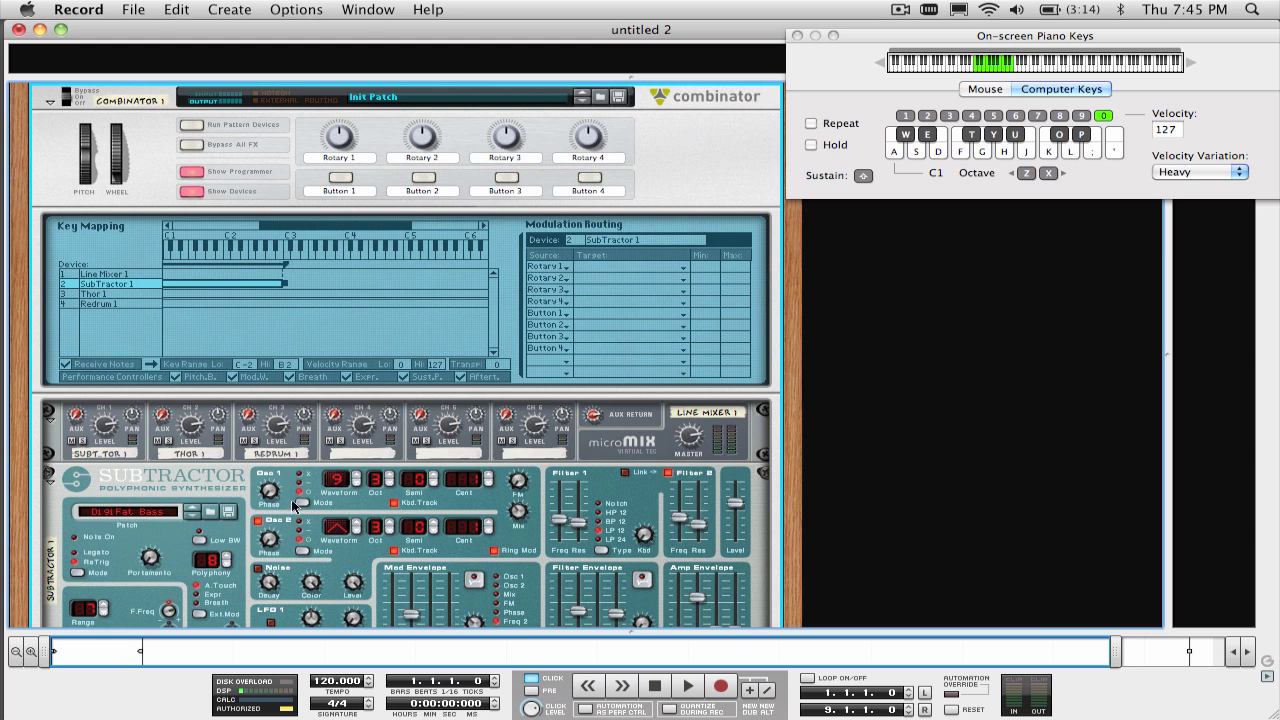
left_click(119, 293)
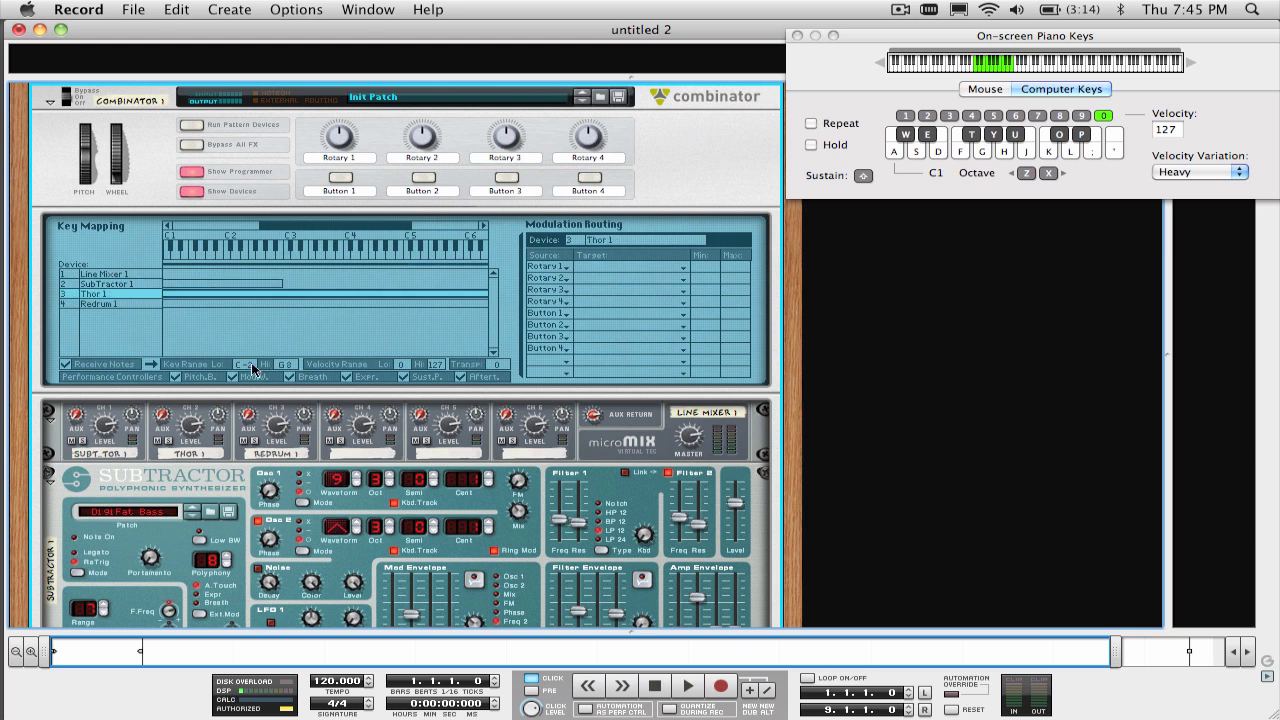
mouse_move(302, 250)
left_mouse_down()
mouse_move(330, 264)
mouse_move(300, 264)
mouse_move(303, 252)
left_mouse_up()
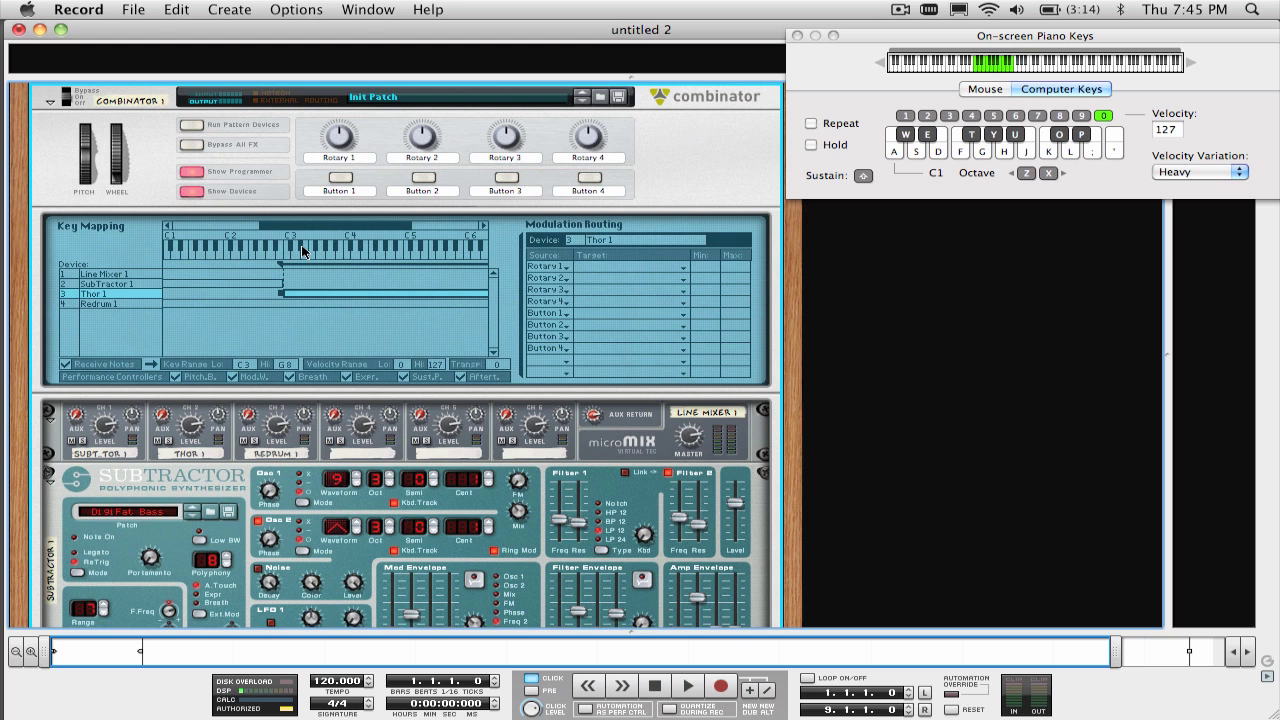
Step: Play high pad notes and low bass notes to check the keyboard split
key("x")
key("a")
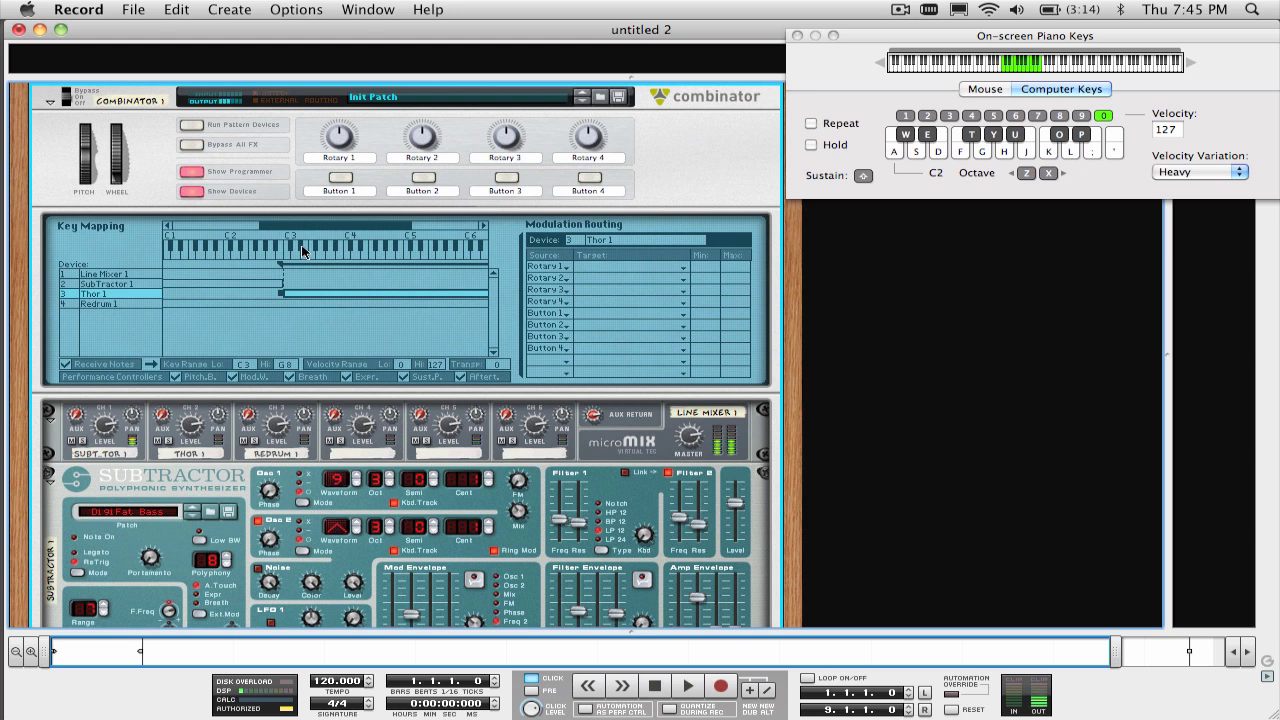
key("j")
key("k")
key("l")
key("k")
key("a")
key("z")
key("s")
key("d")
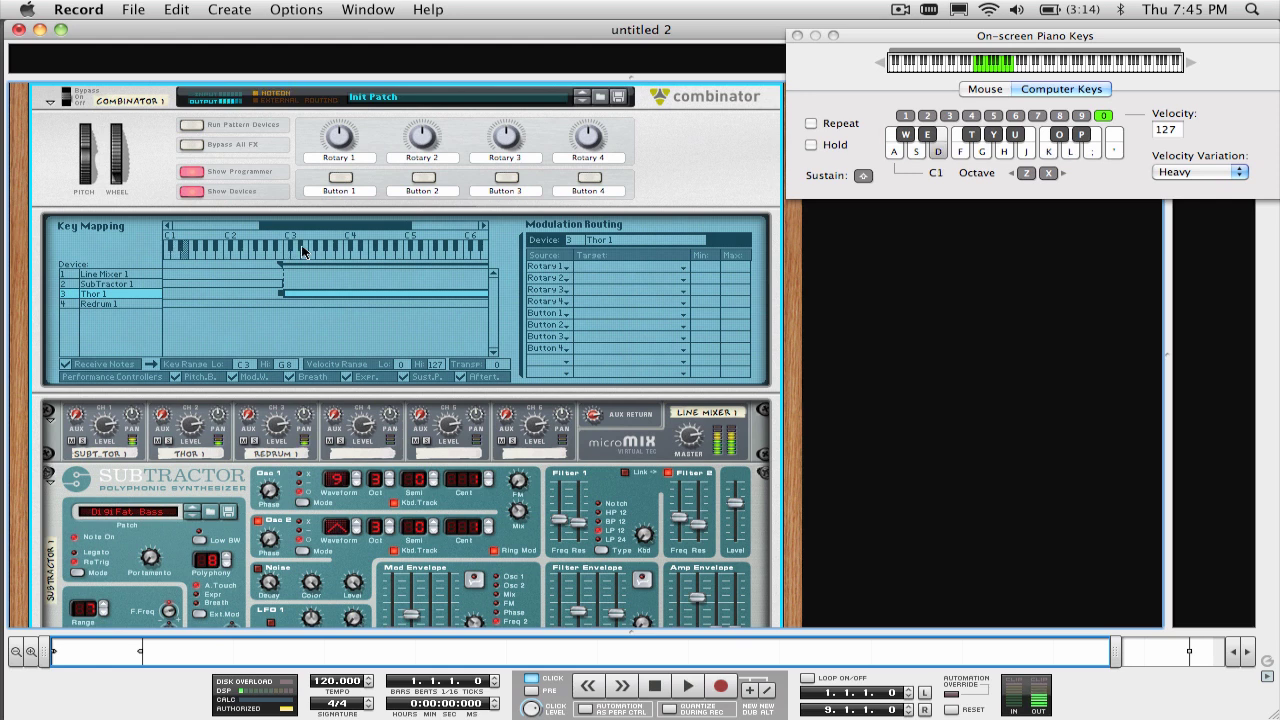
key("f")
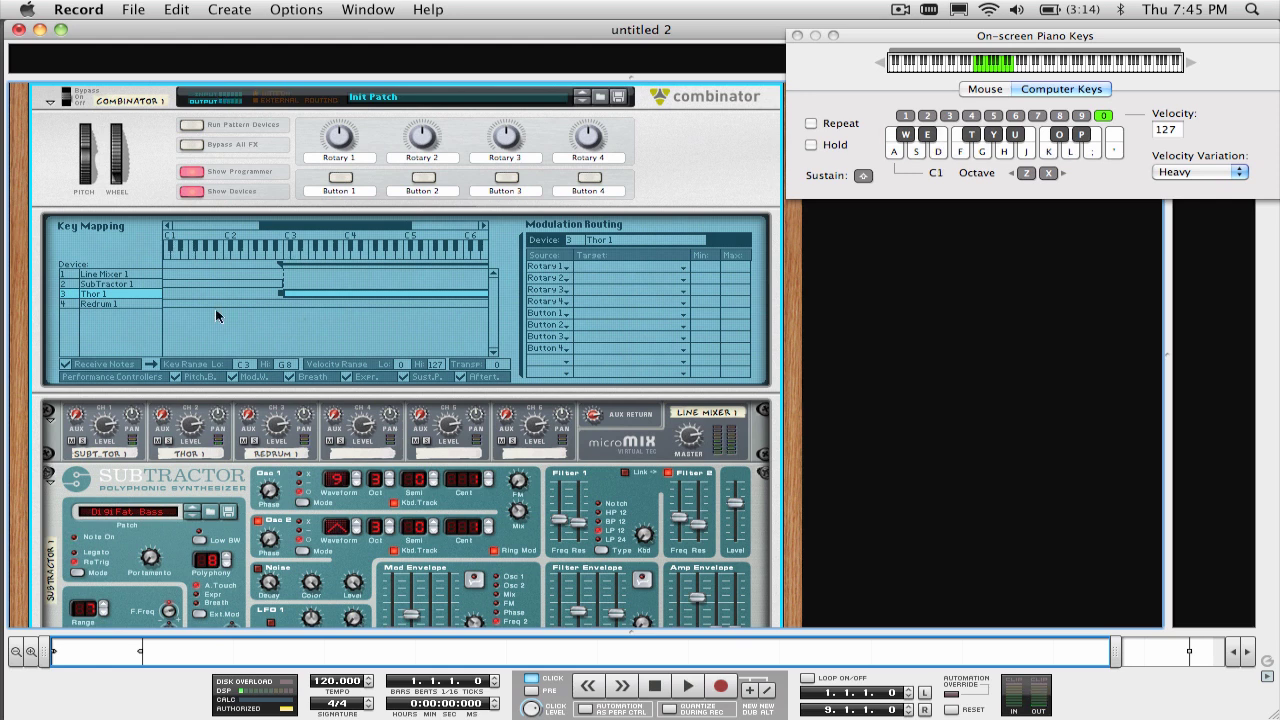
Step: Turn off Receive Notes for Redrum 1, then reselect SubTractor 1
left_click(136, 303)
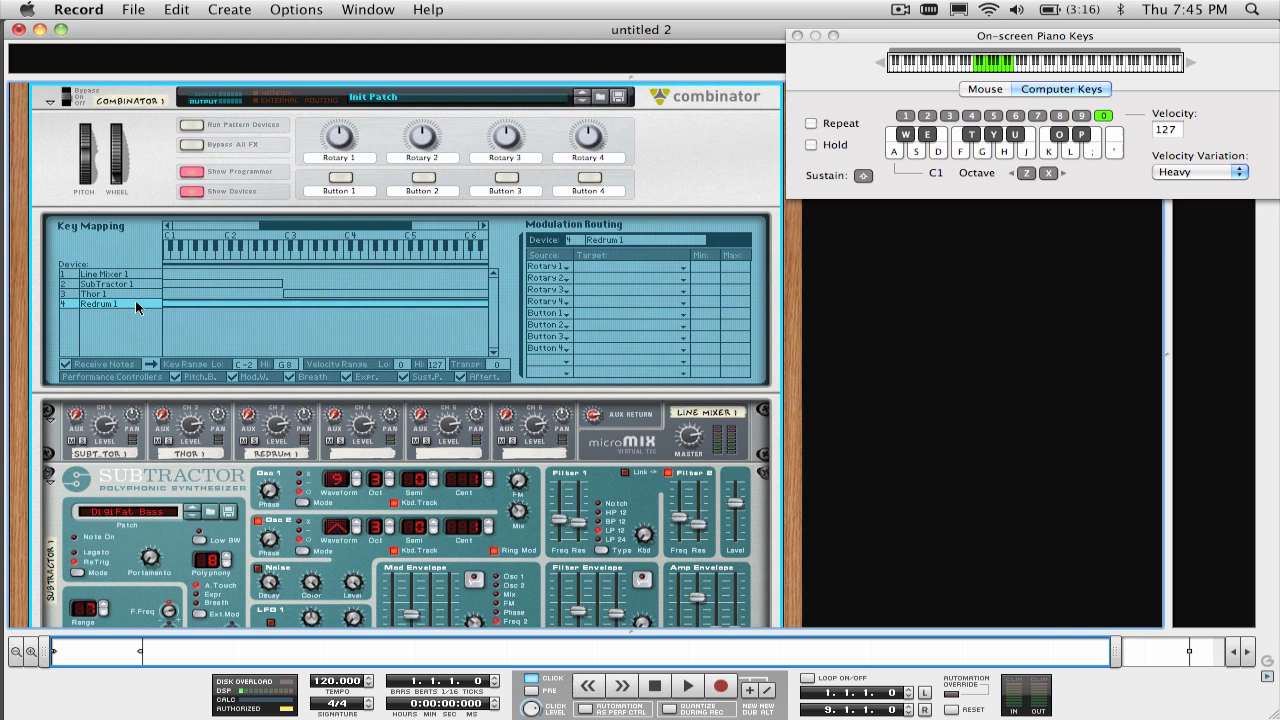
left_click(65, 366)
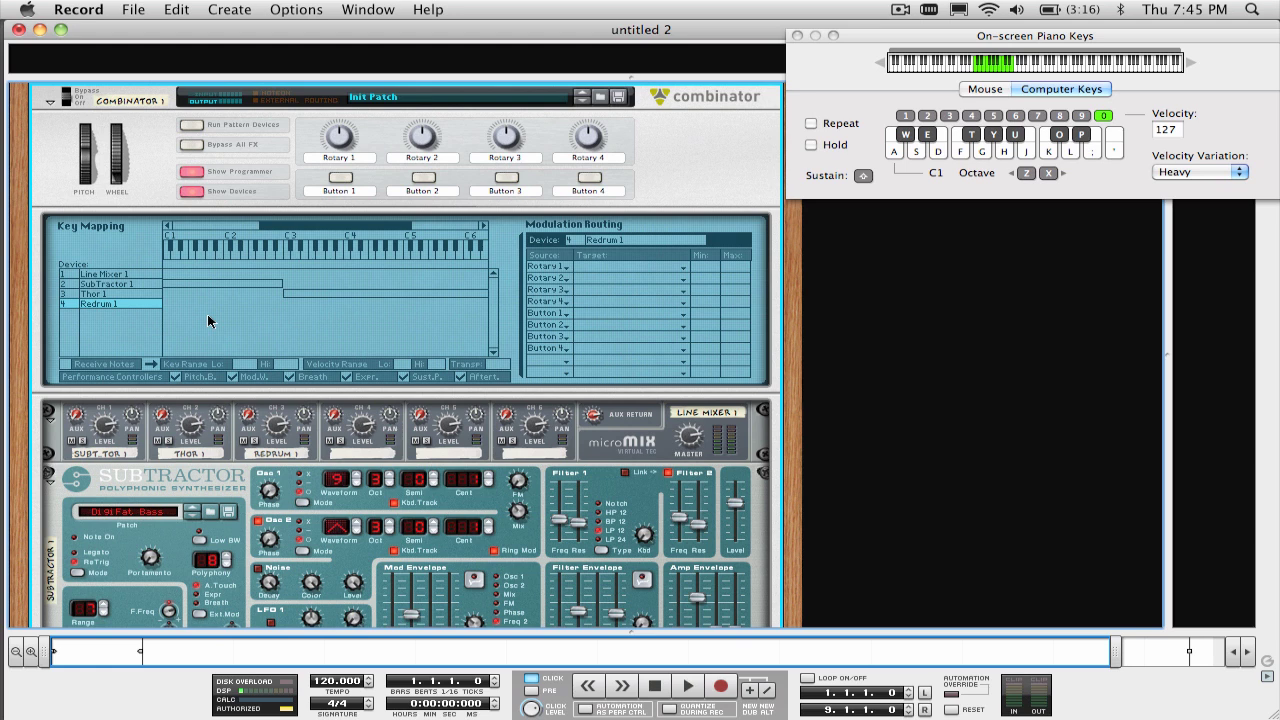
left_click(141, 288)
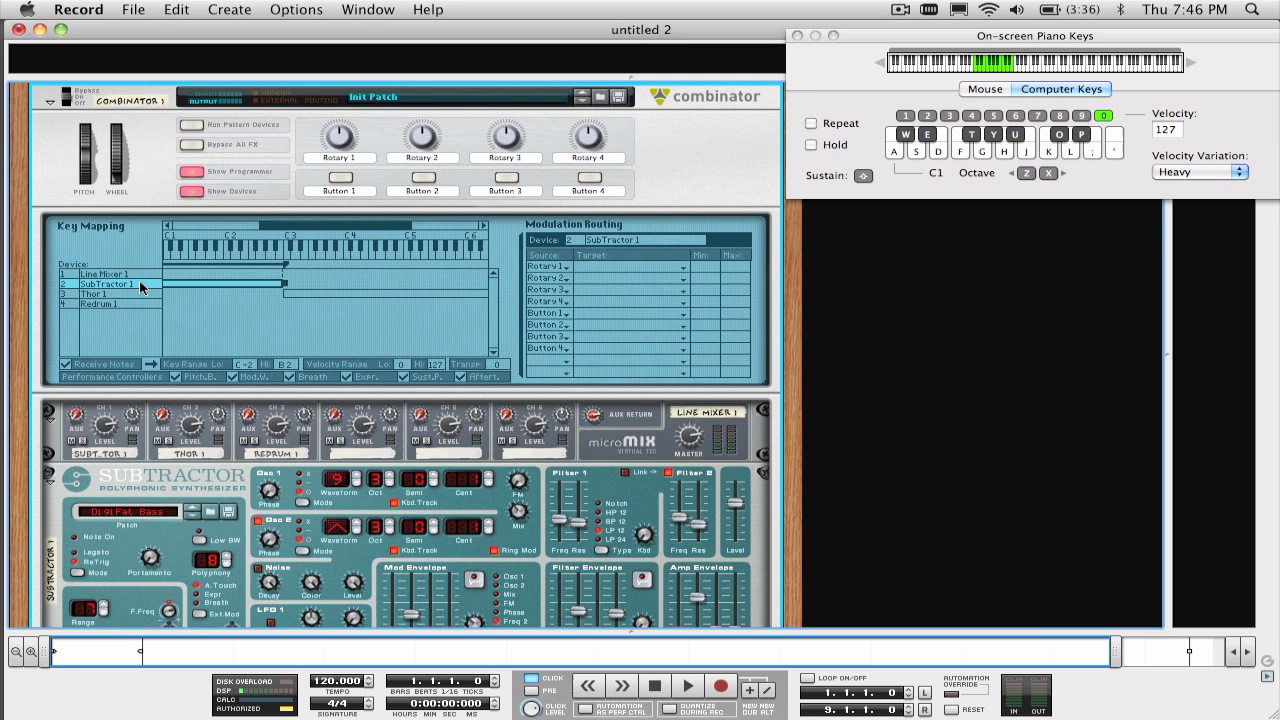
Step: Check SubTractor 1's first routing, keeping Rotary 1 as its source
left_click(559, 272)
left_click(627, 268)
left_click(626, 263)
left_click(531, 258)
scroll(618, 272, "down", 3)
scroll(619, 273, "up", 2)
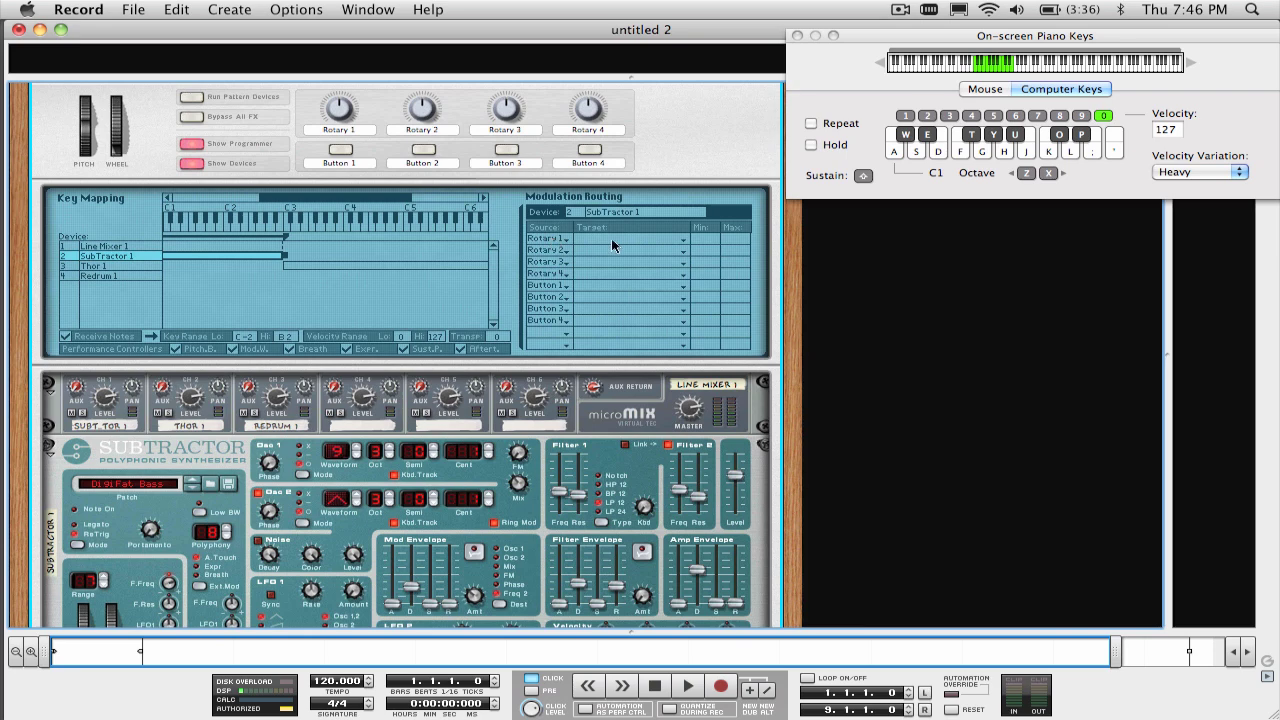
Step: Route Rotary 1 to SubTractor's Filter Freq
left_click(558, 250)
left_click(558, 238)
left_click(617, 237)
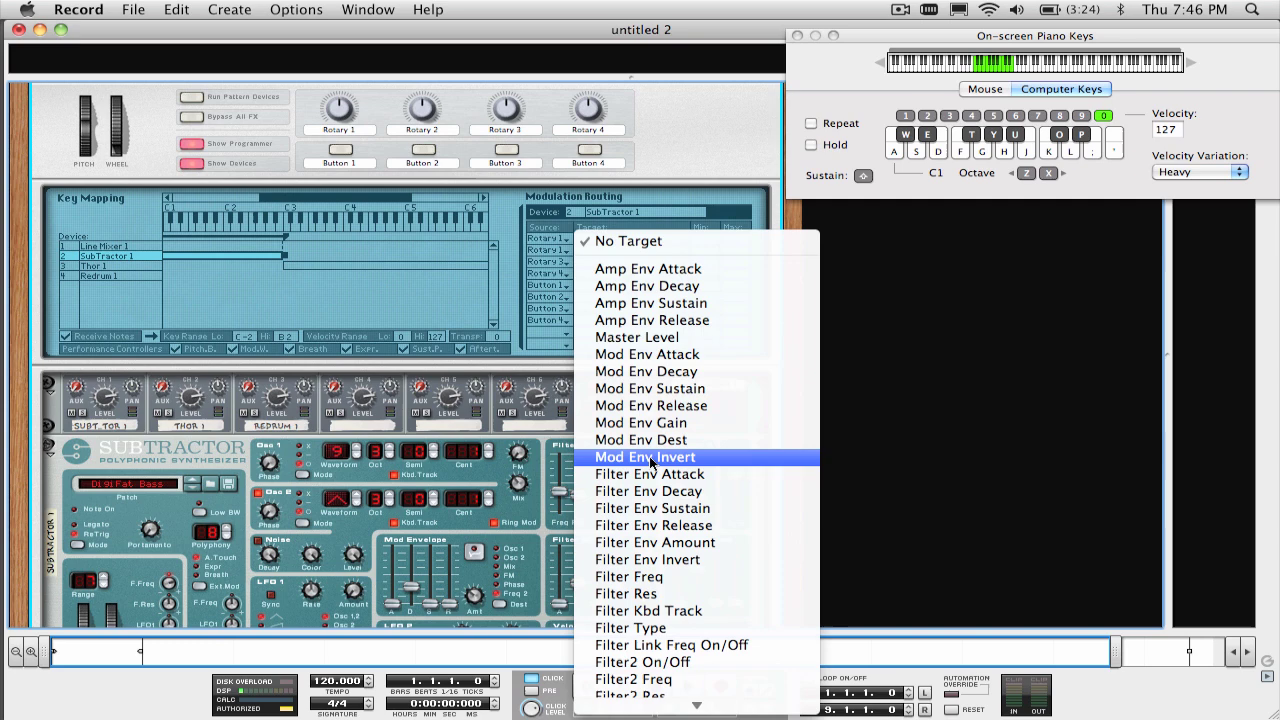
left_click(650, 577)
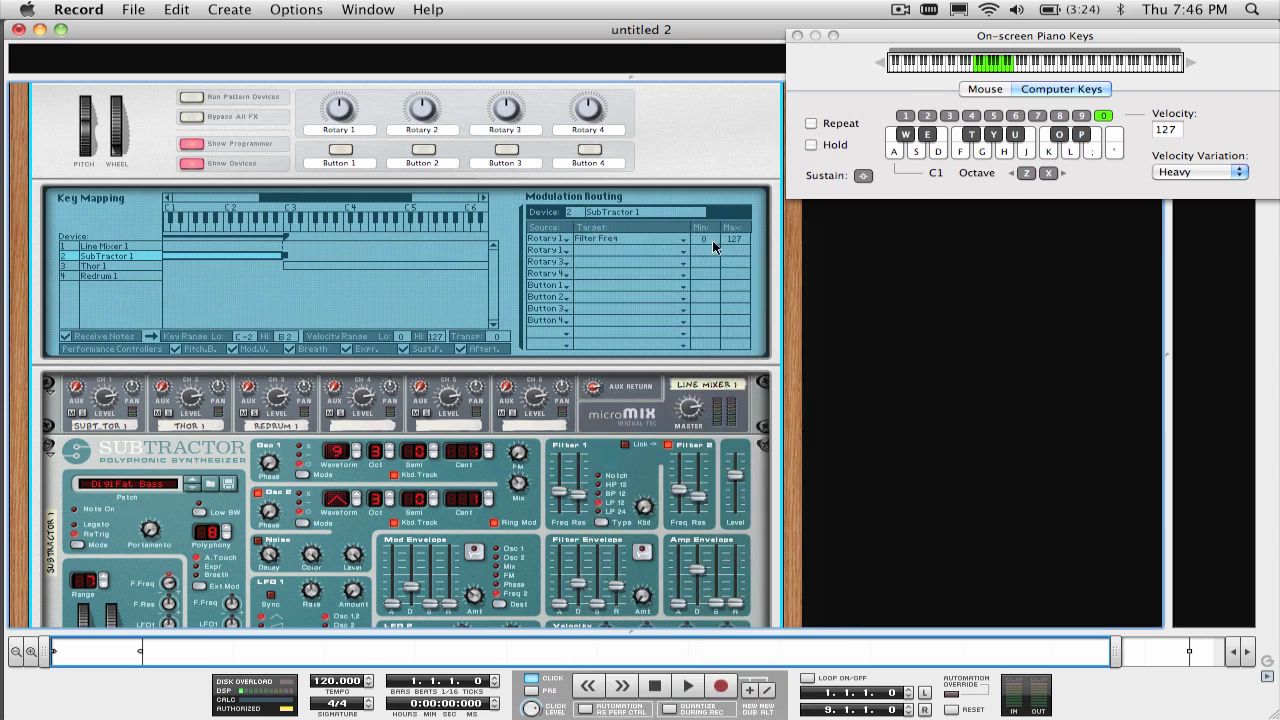
Step: Route Rotary 1 to Filter Res with an inverted 127–0 range
left_click(622, 249)
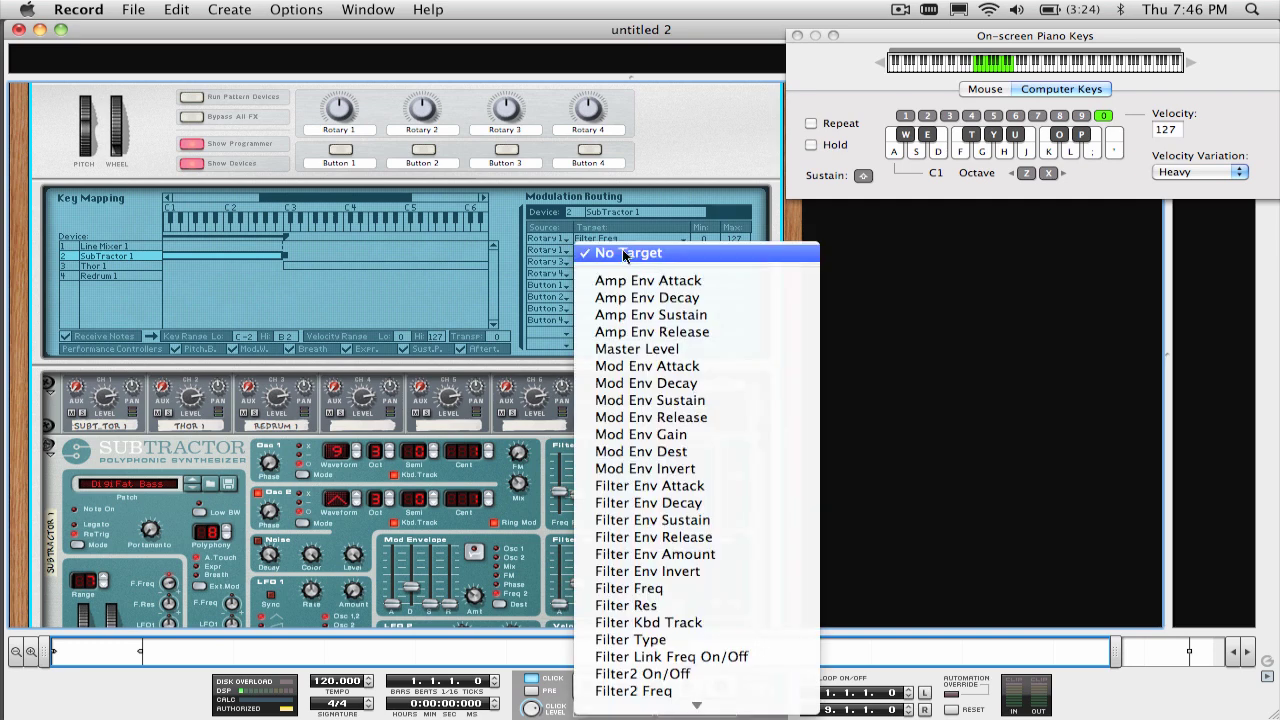
left_click(632, 605)
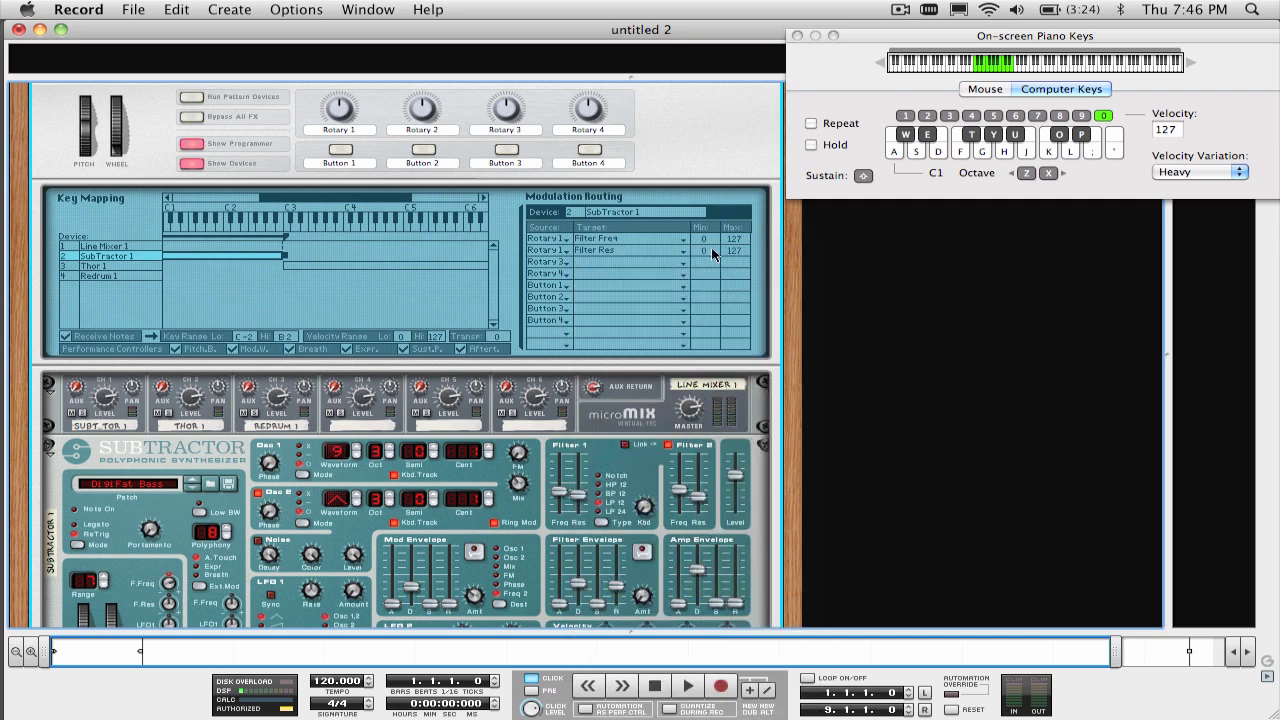
left_click_drag(711, 249, 716, 156)
left_click_drag(740, 251, 715, 576)
Step: Sweep the first knob fully up while playing test notes on the SubTractor bass
mouse_move(341, 113)
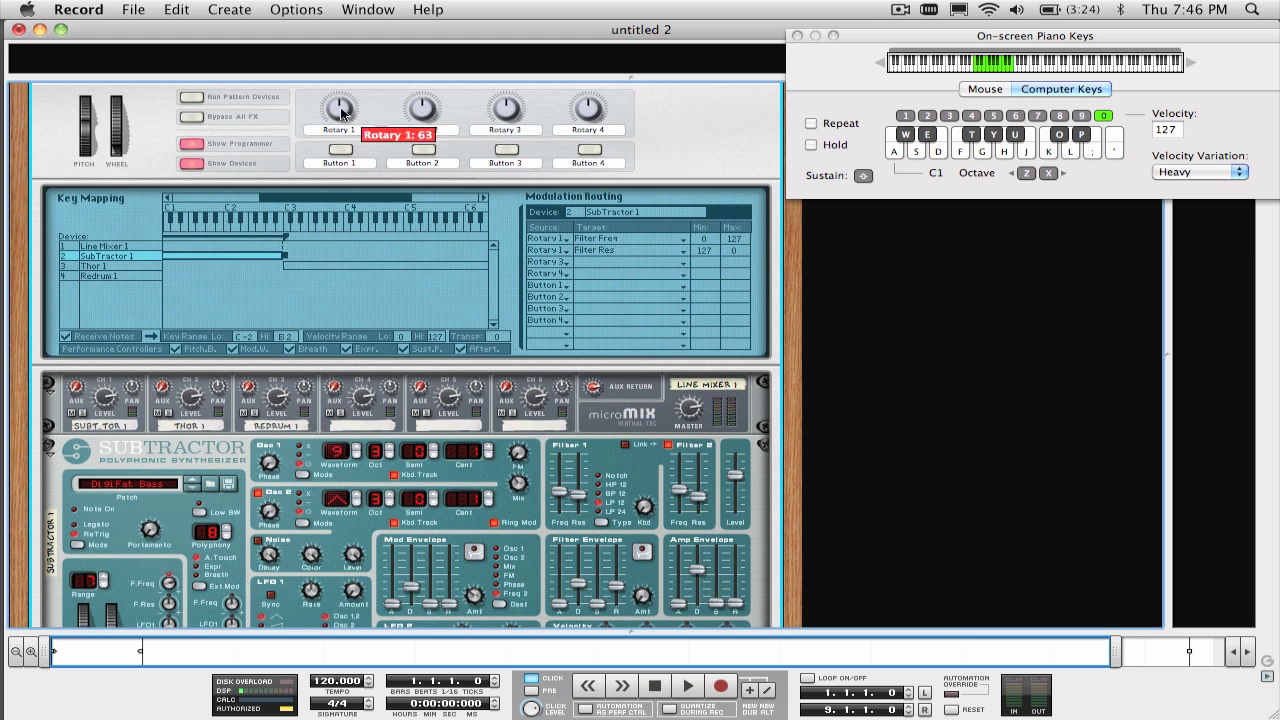
left_click_drag(341, 113, 324, 92)
key("d")
key("g")
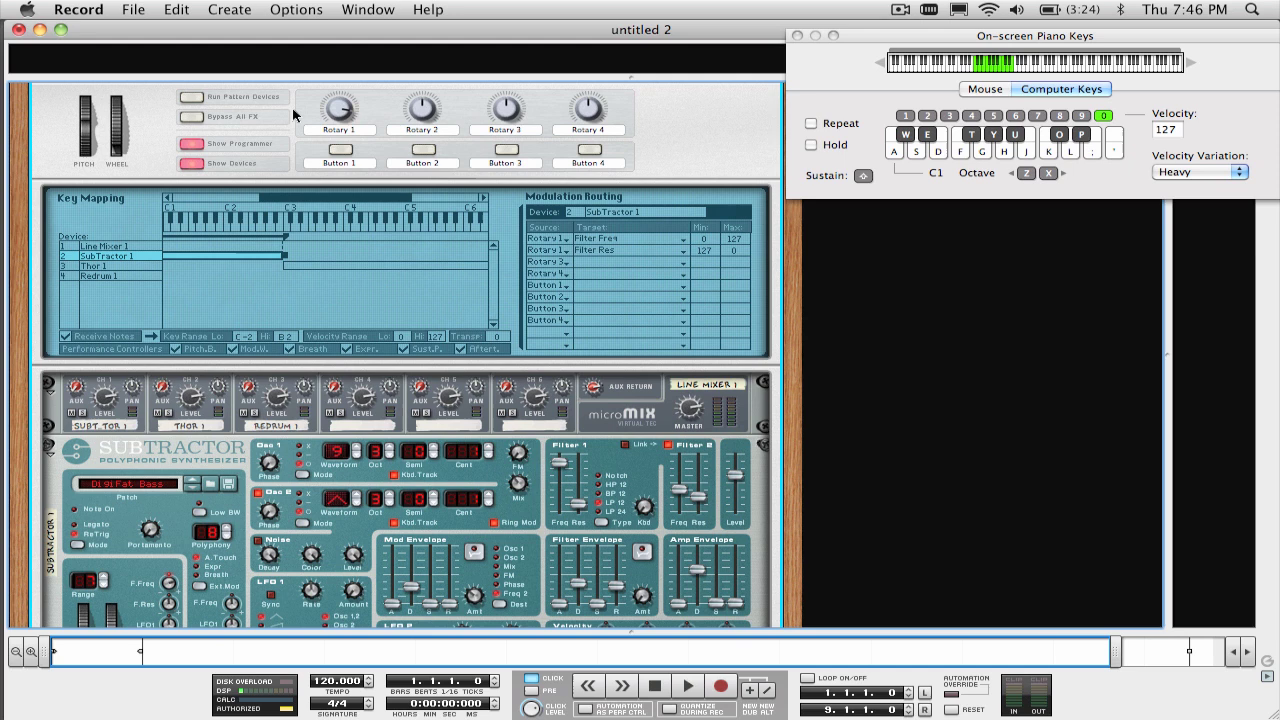
Step: Rename the first knob's label from Rotary 1 to 'Bass Filter'
double_click(340, 130)
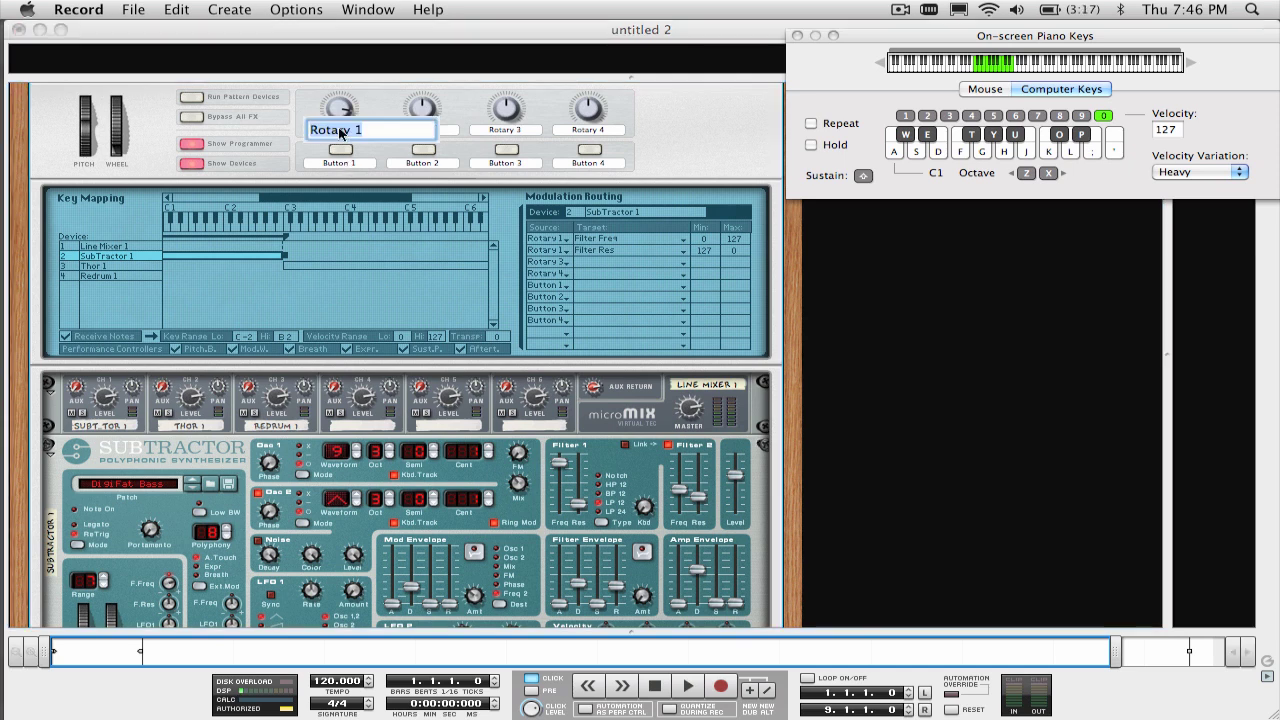
type("Bass")
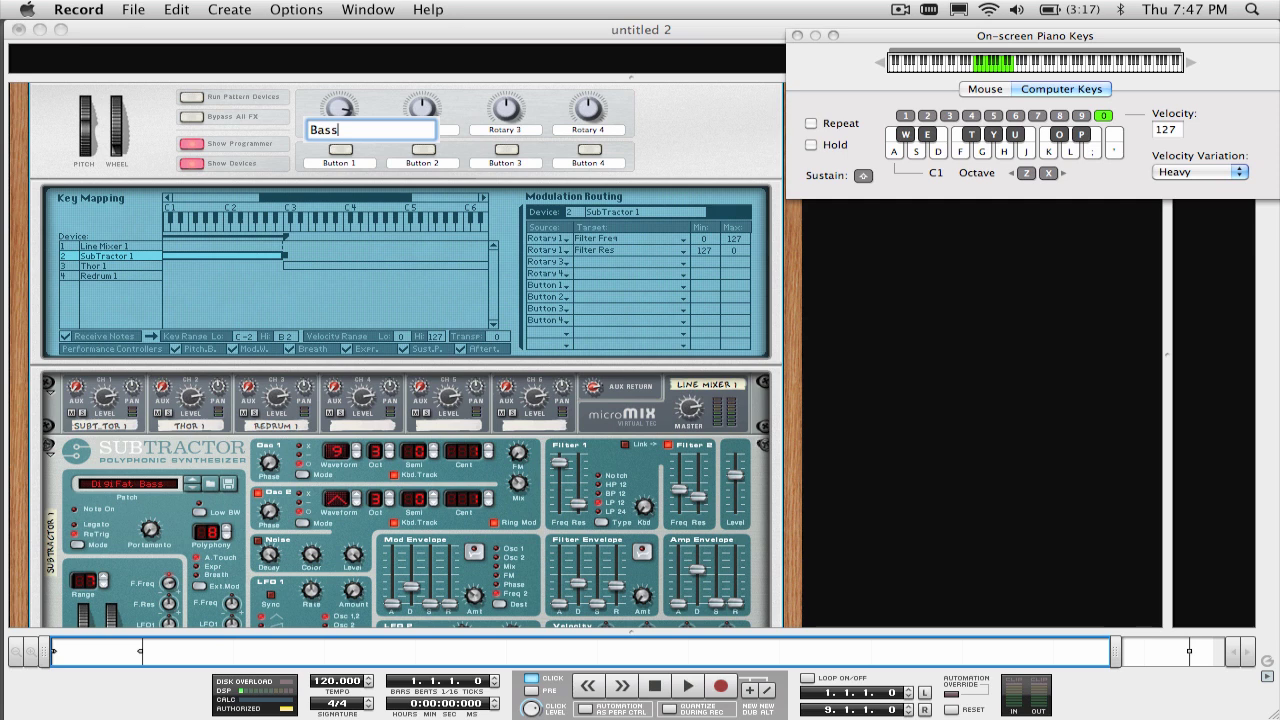
type(" Filter")
key("Return")
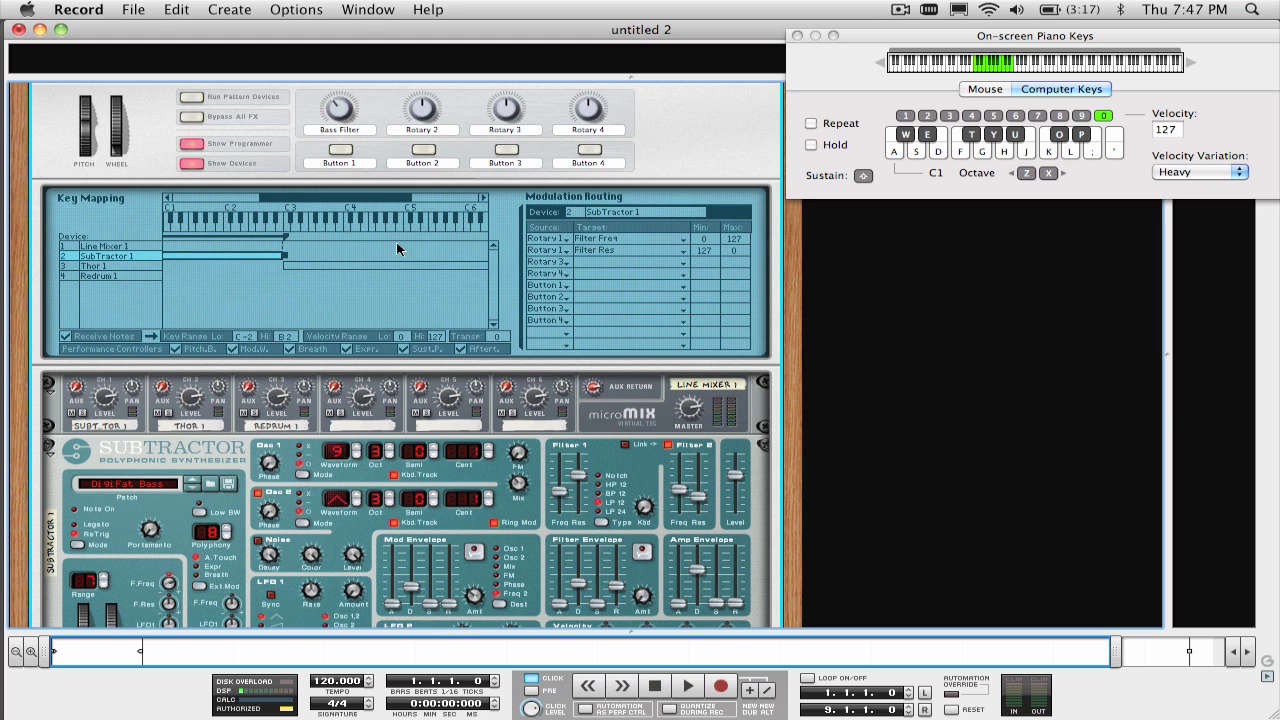
Step: Show Thor 1's modulation routing and make Rotary 2 the routing source
left_click(114, 267)
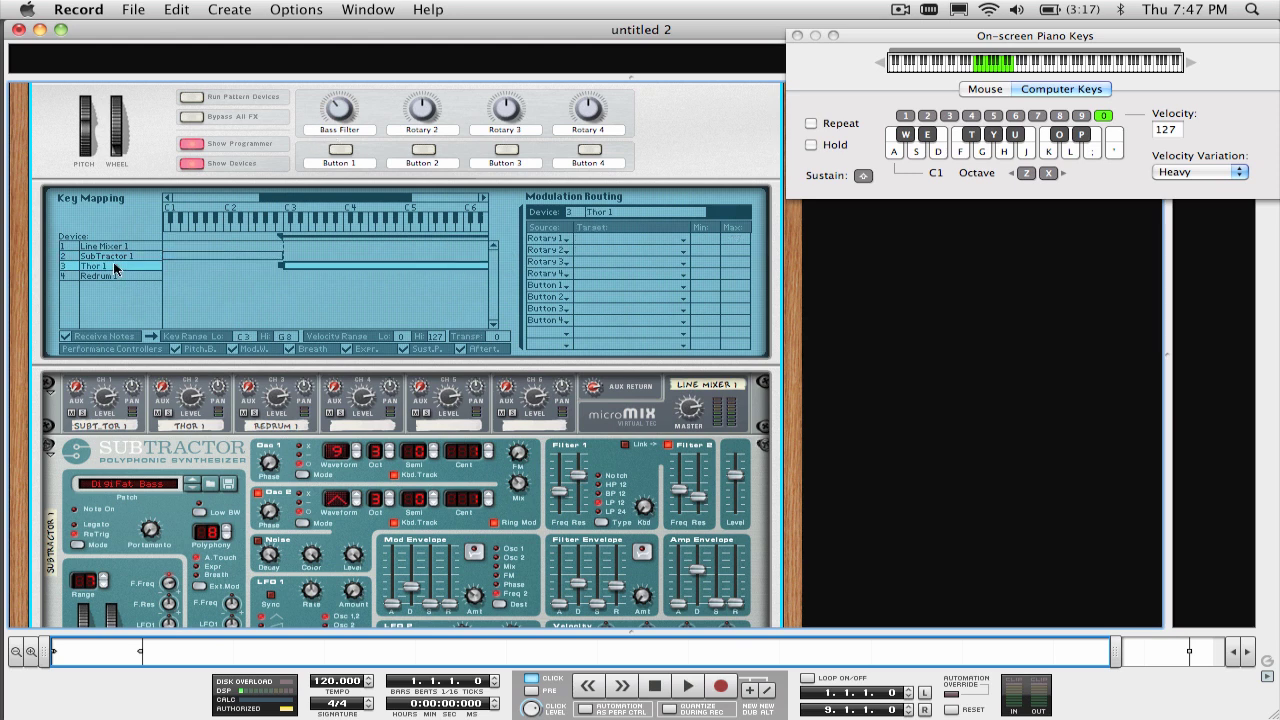
left_click(566, 242)
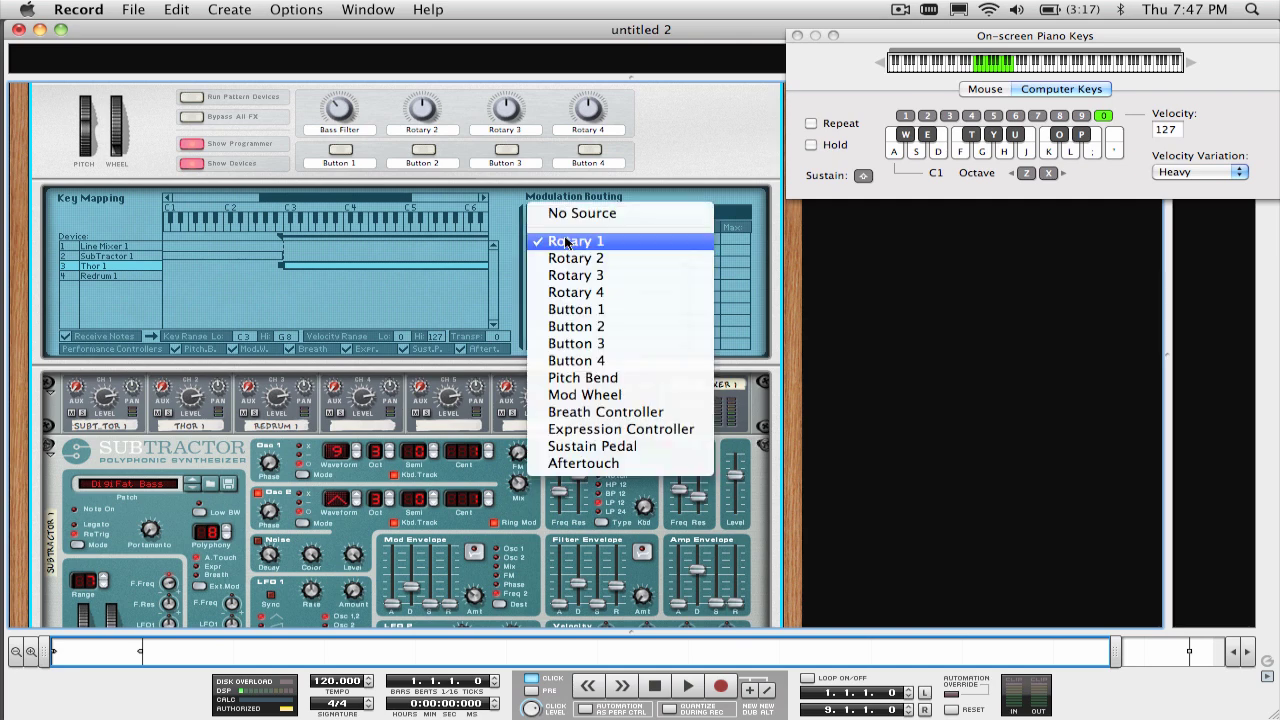
left_click(566, 242)
left_click(611, 238)
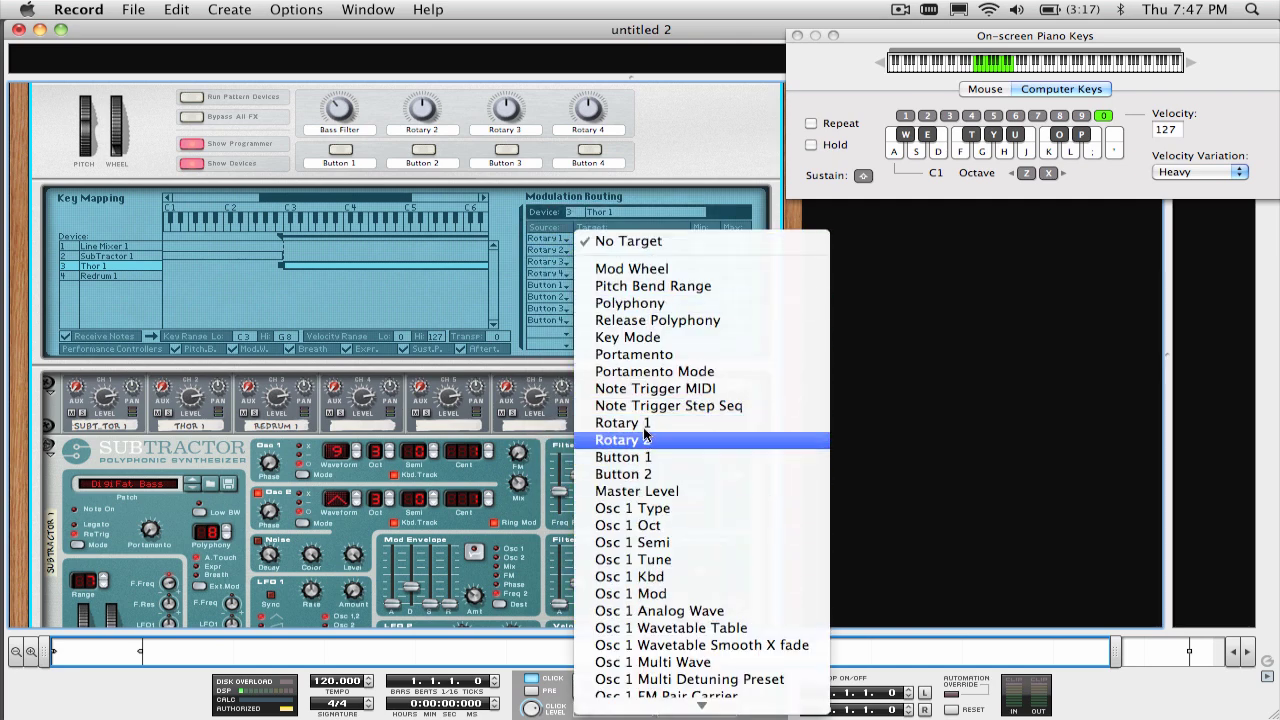
left_click(512, 270)
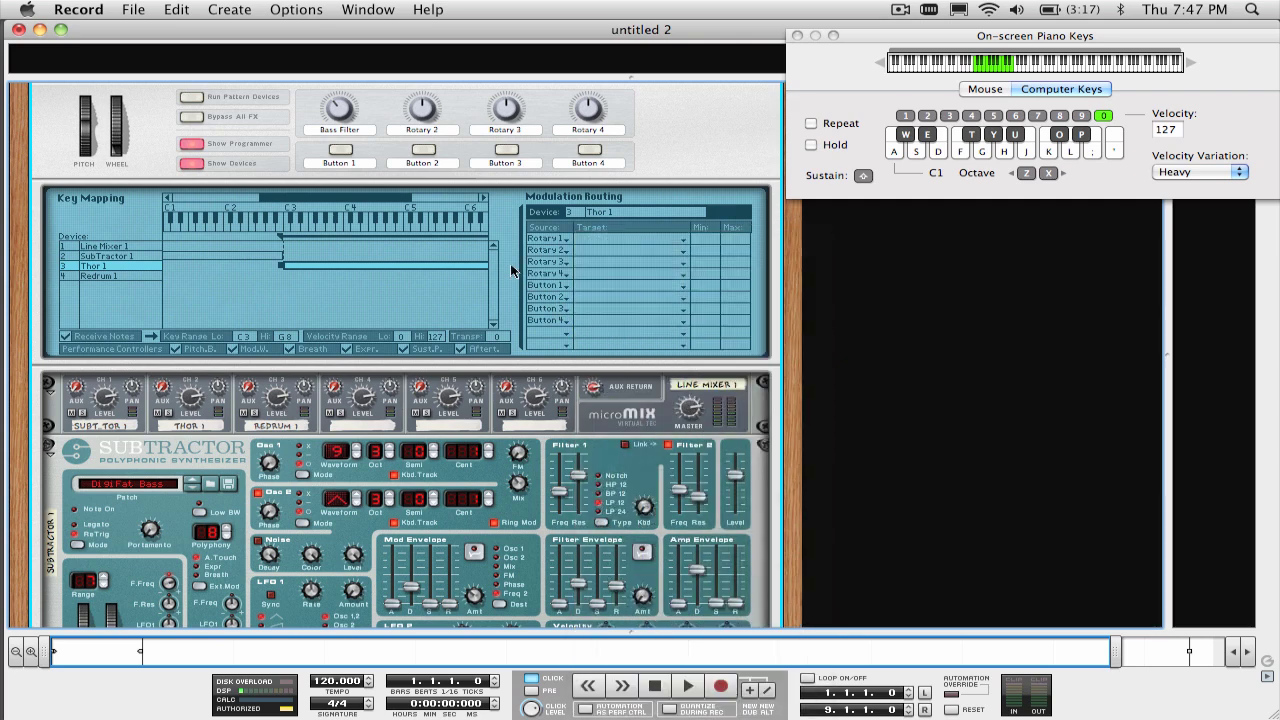
left_click(558, 240)
left_click(558, 251)
Step: Target Thor's Rotary 1 and label the second knob 'Pad Texture'
left_click(603, 239)
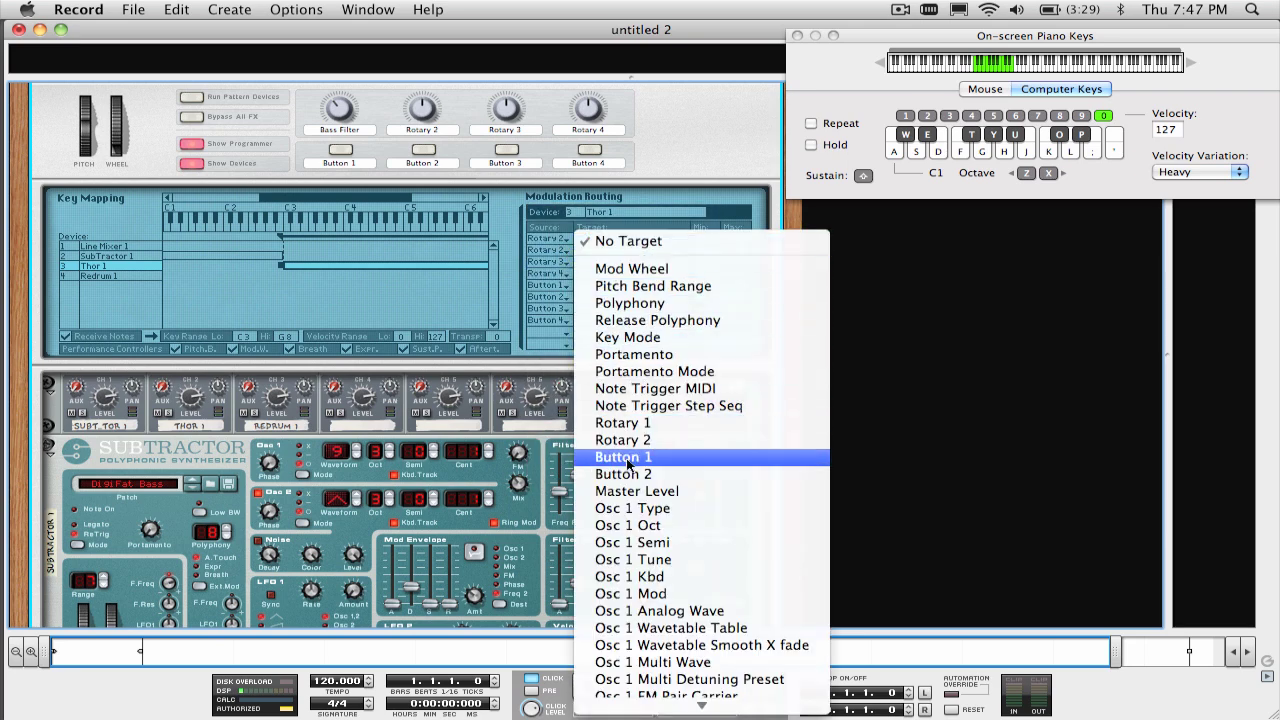
left_click(641, 424)
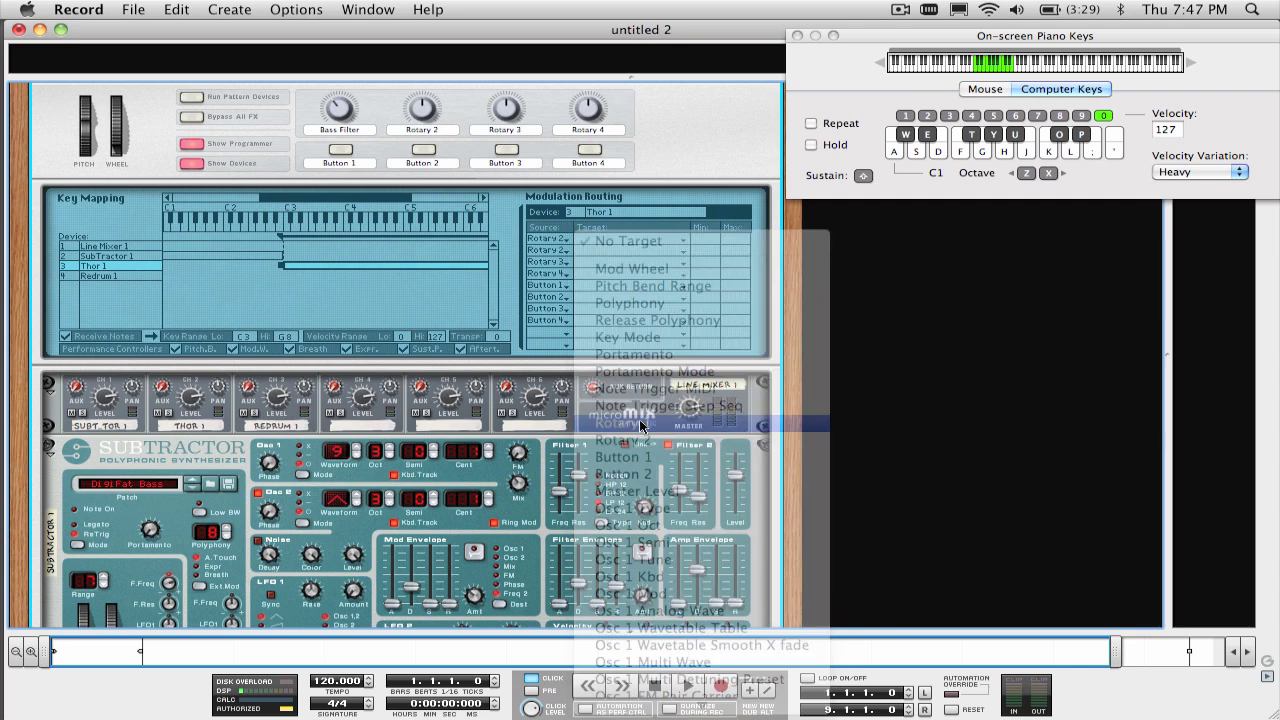
scroll(604, 264, "down", 10)
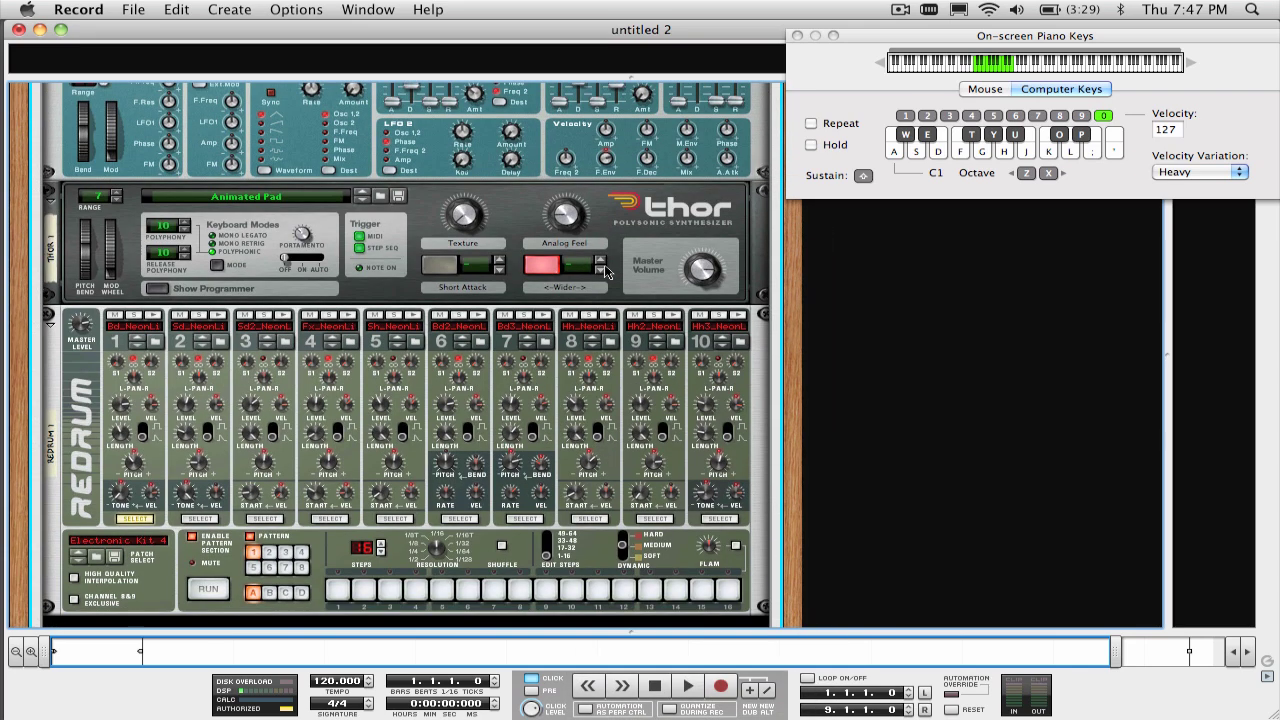
scroll(537, 235, "up", 10)
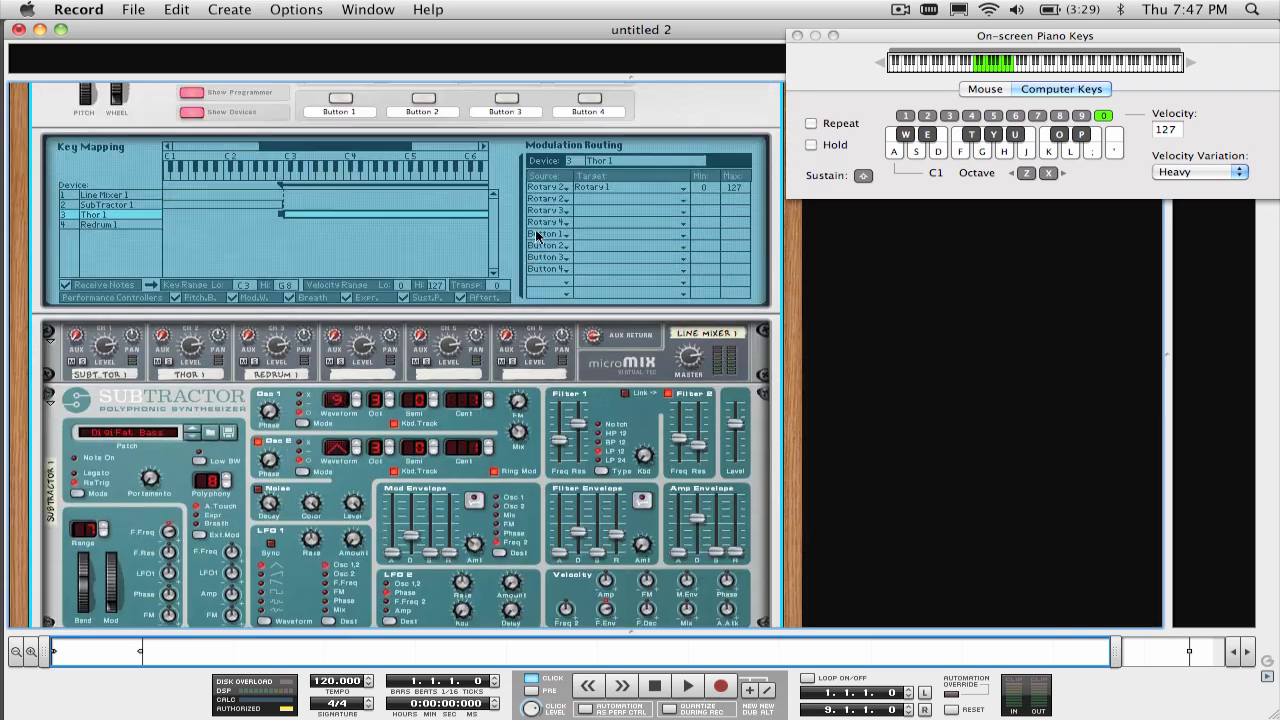
left_click(597, 204)
left_click(597, 206)
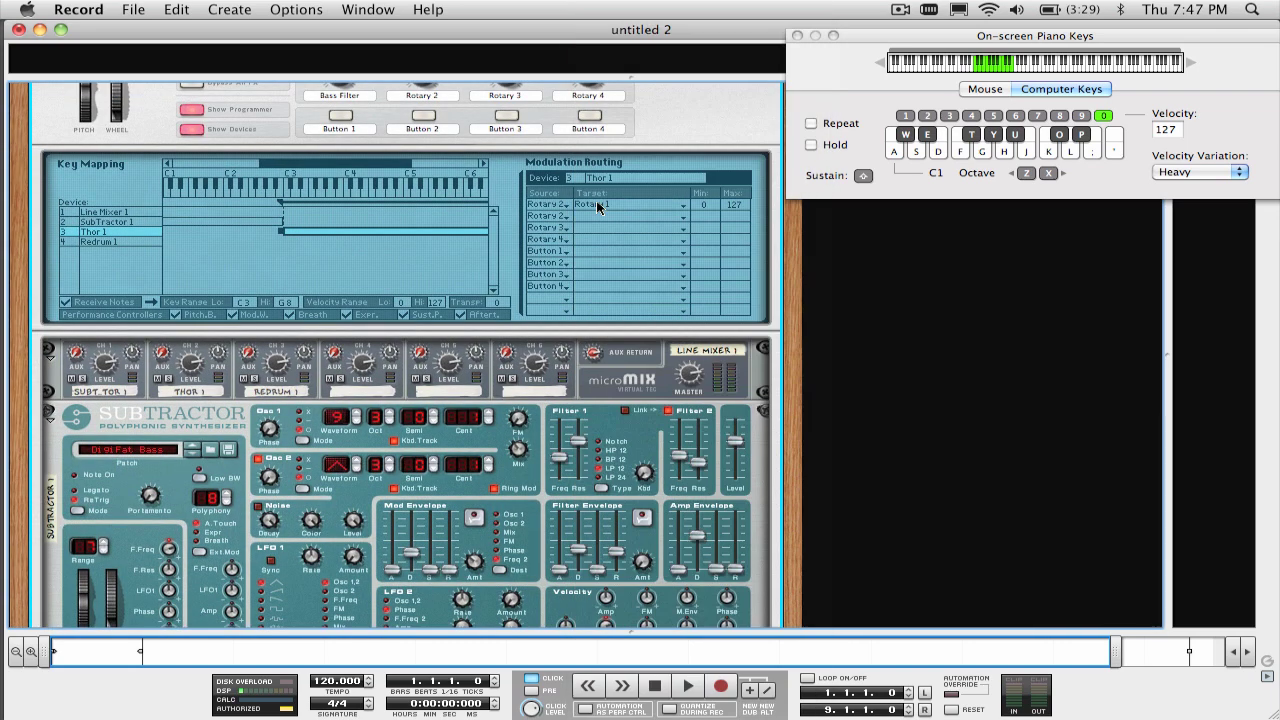
scroll(522, 240, "up", 5)
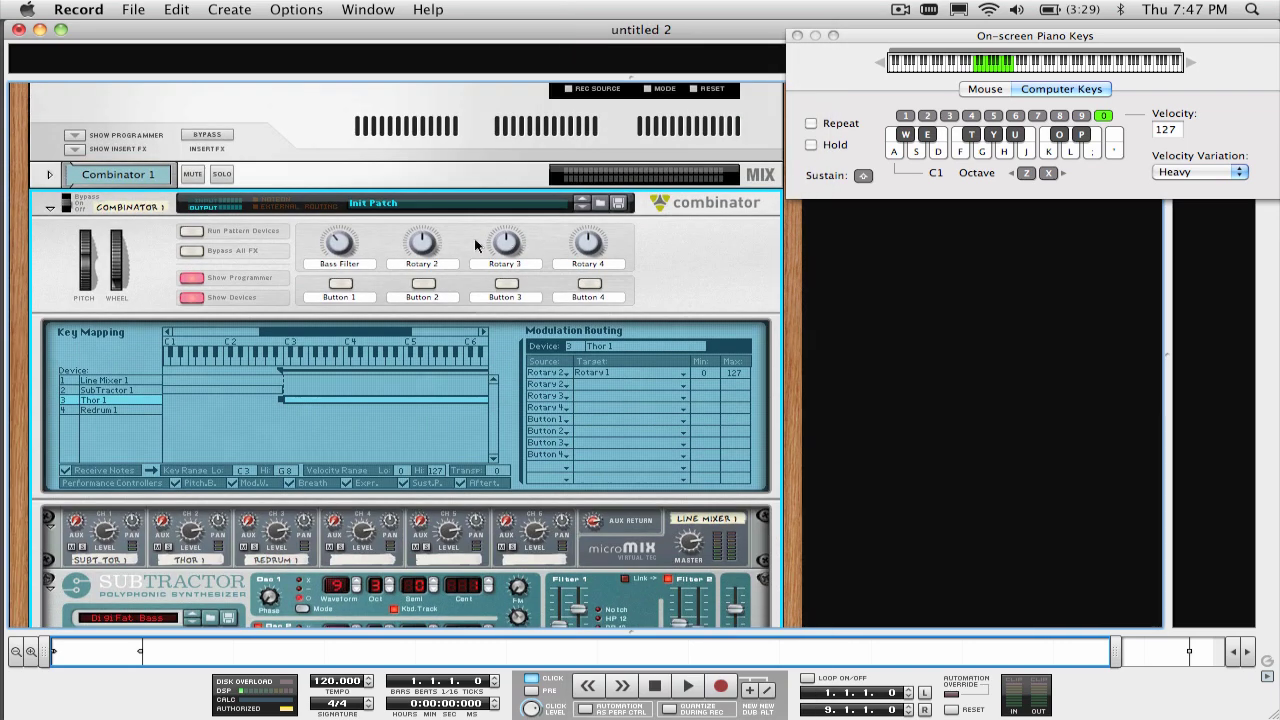
double_click(424, 259)
type("Pad Te")
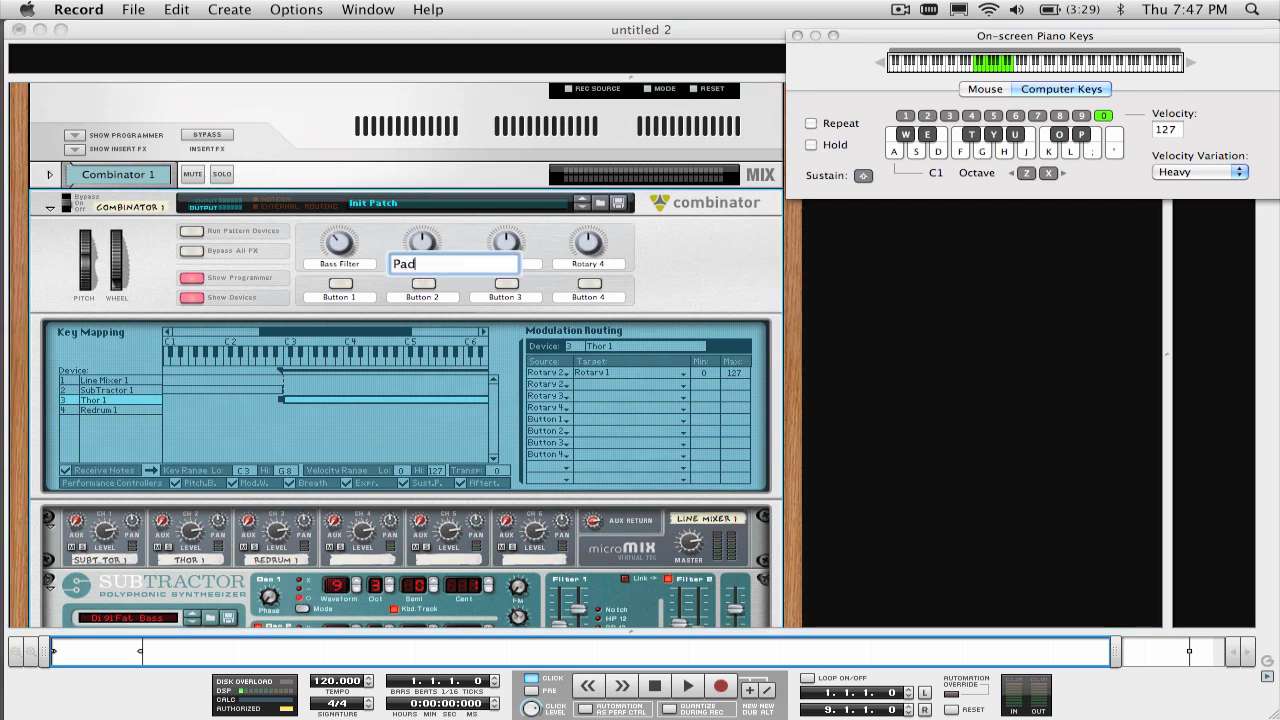
type("xture")
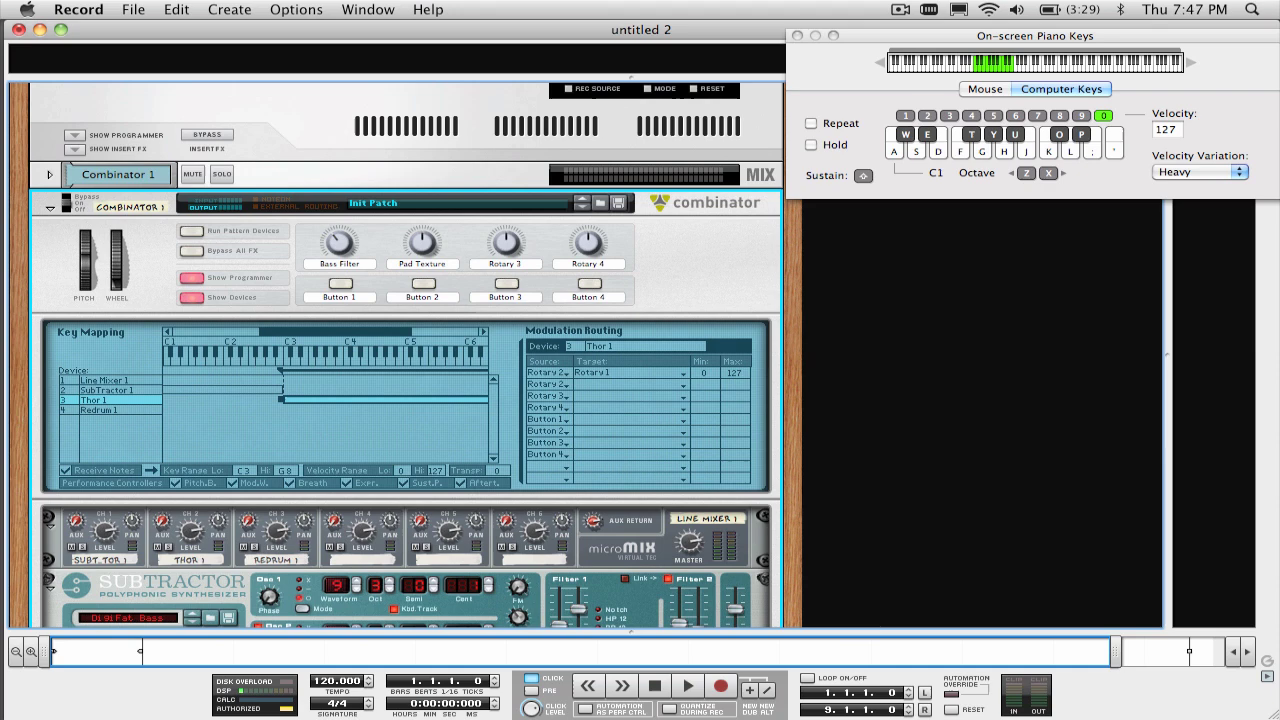
Step: Start playback, then switch Run Pattern Devices on and back off
scroll(420, 350, "down", 10)
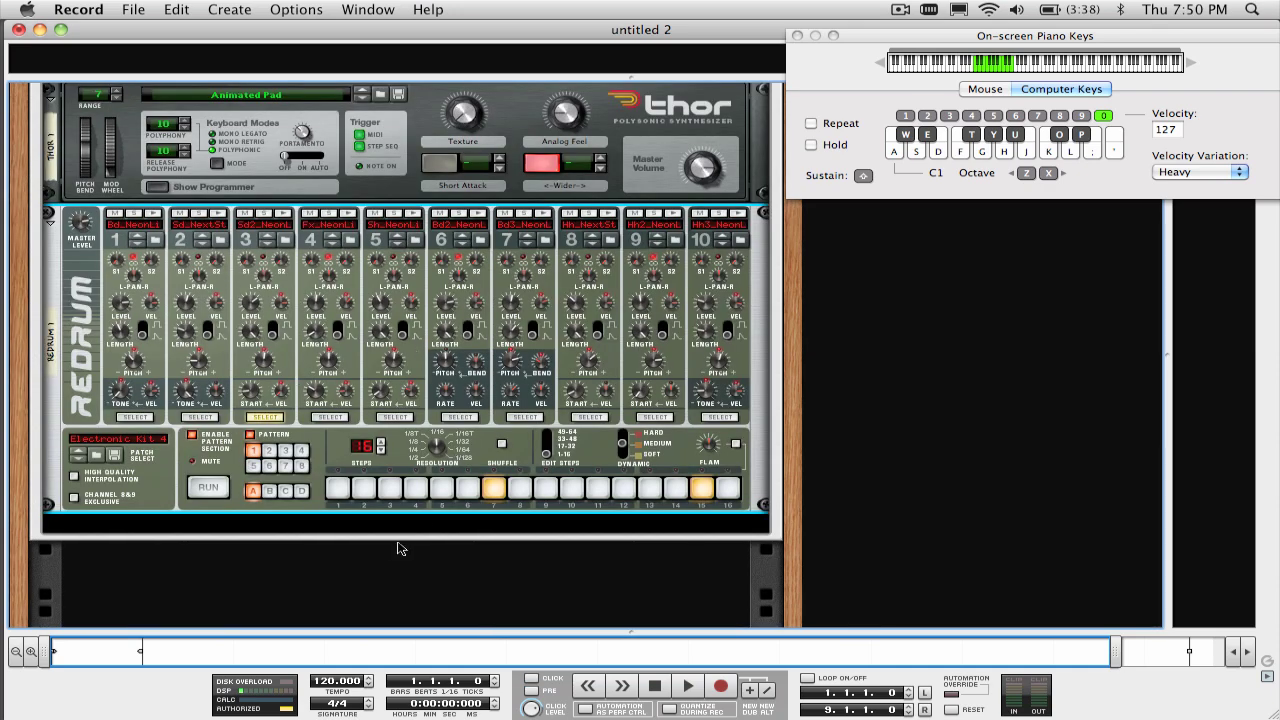
key("space")
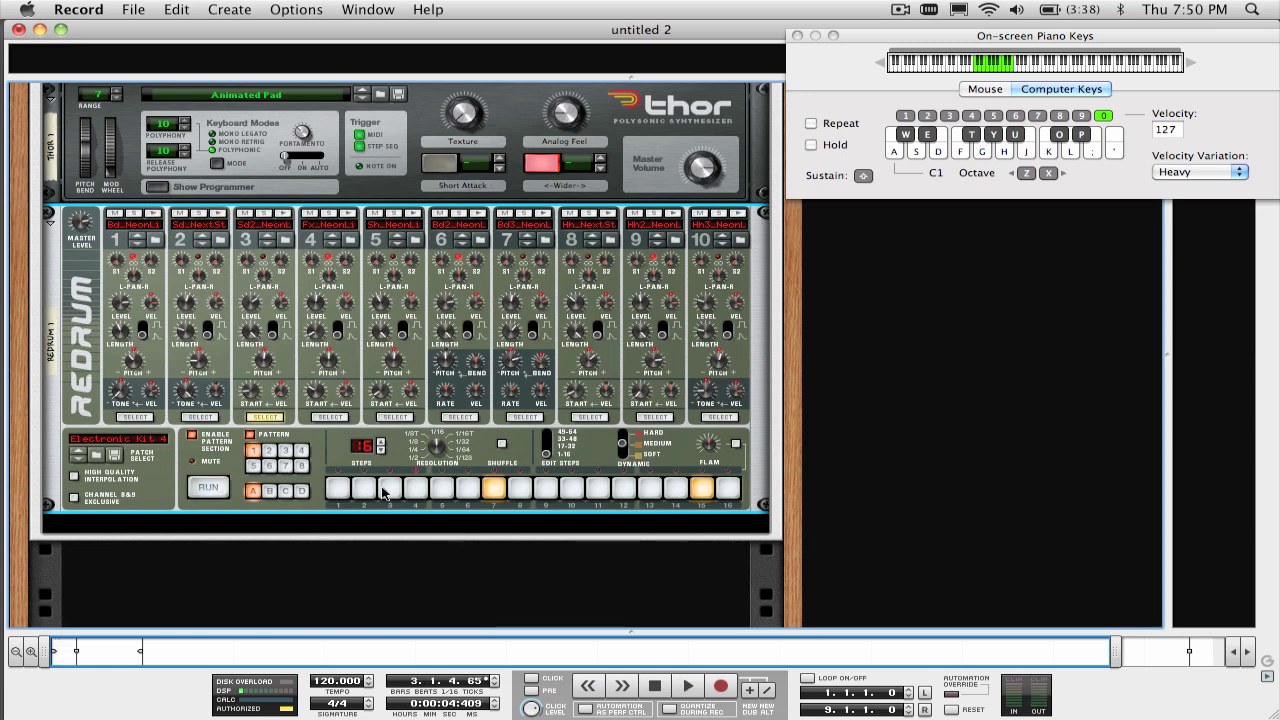
scroll(385, 490, "up", 10)
scroll(380, 475, "up", 1)
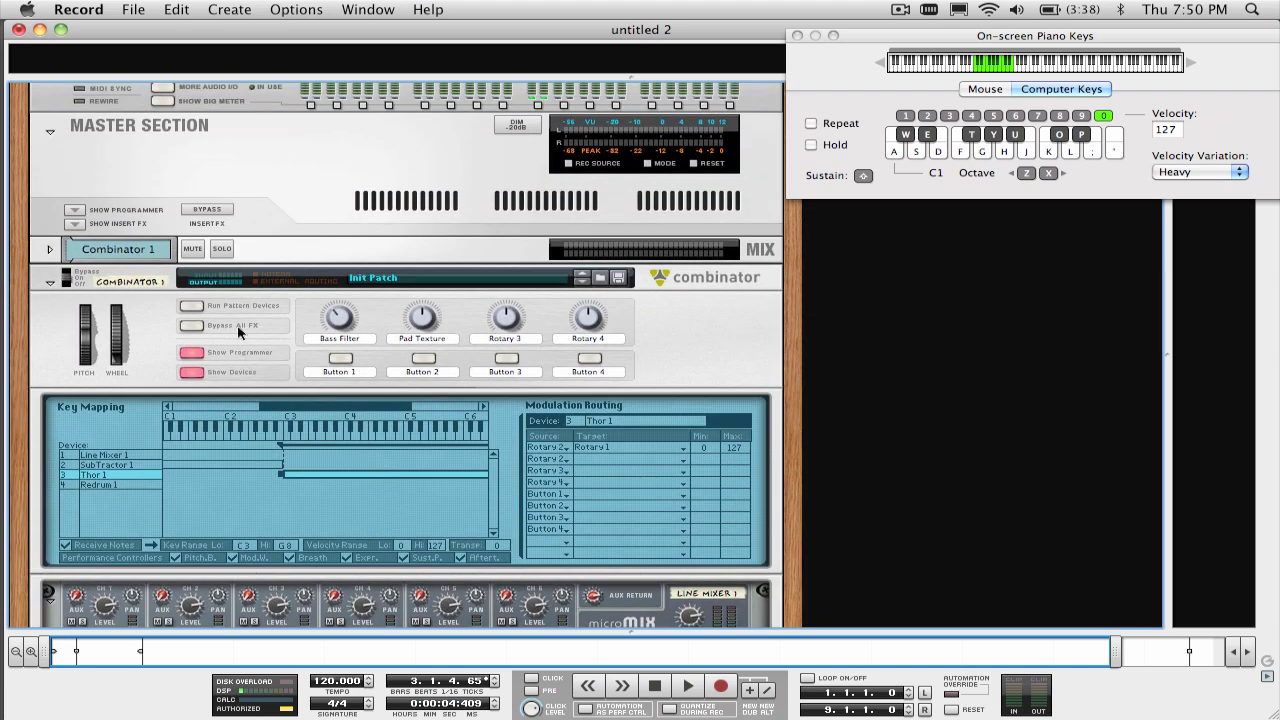
left_click(186, 307)
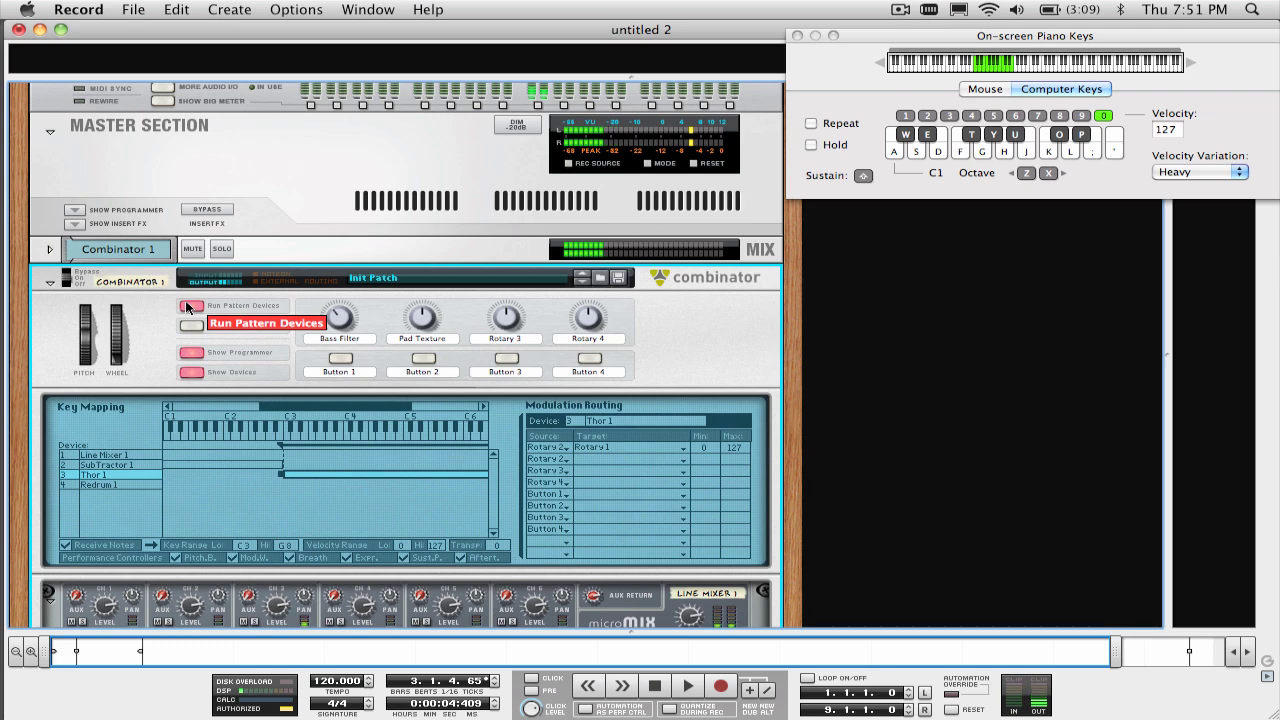
left_click(187, 307)
scroll(270, 360, "down", 15)
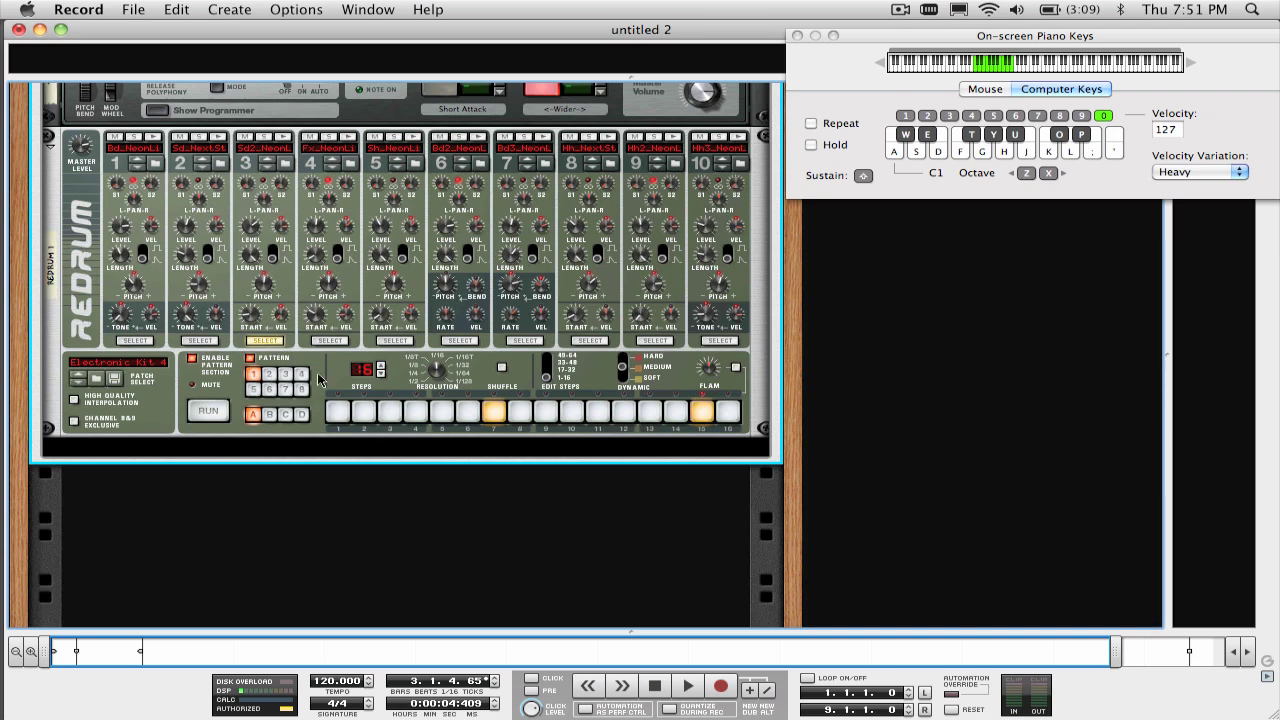
scroll(318, 379, "up", 1)
Step: Route Rotary 3 to Redrum 1's Selected Pattern in the modulation routing
scroll(318, 379, "up", 10)
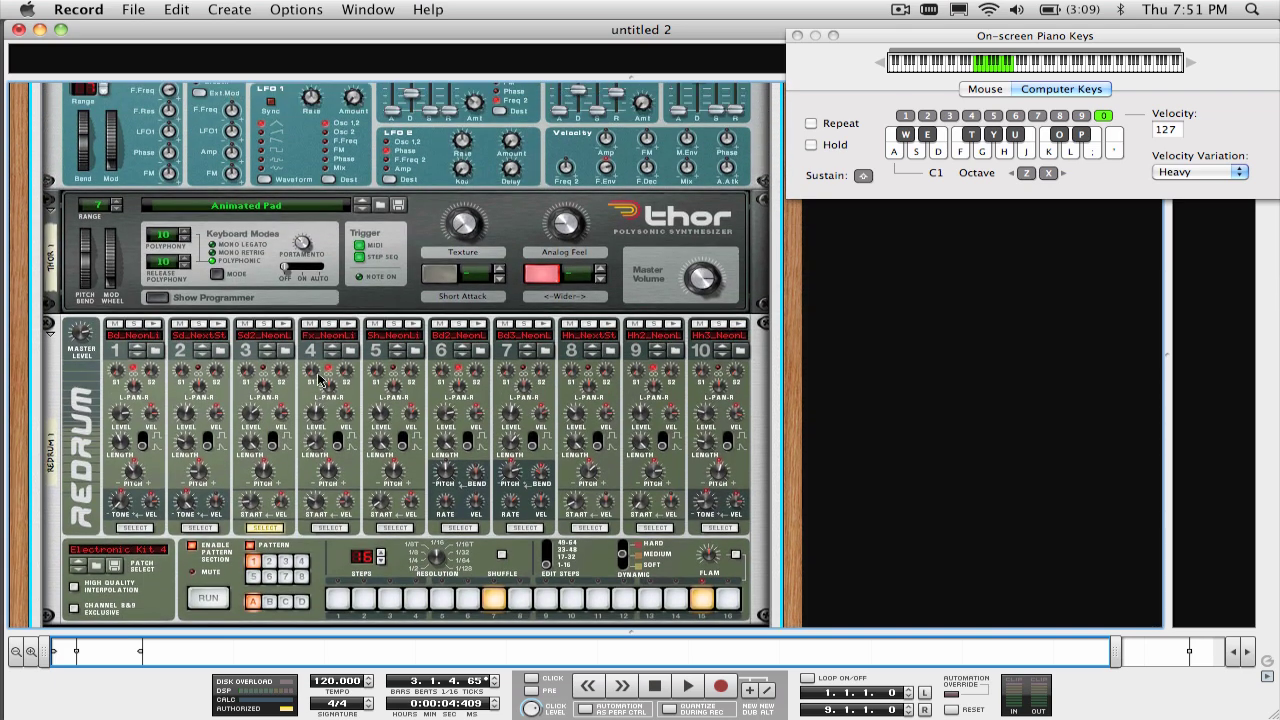
scroll(320, 379, "up", 8)
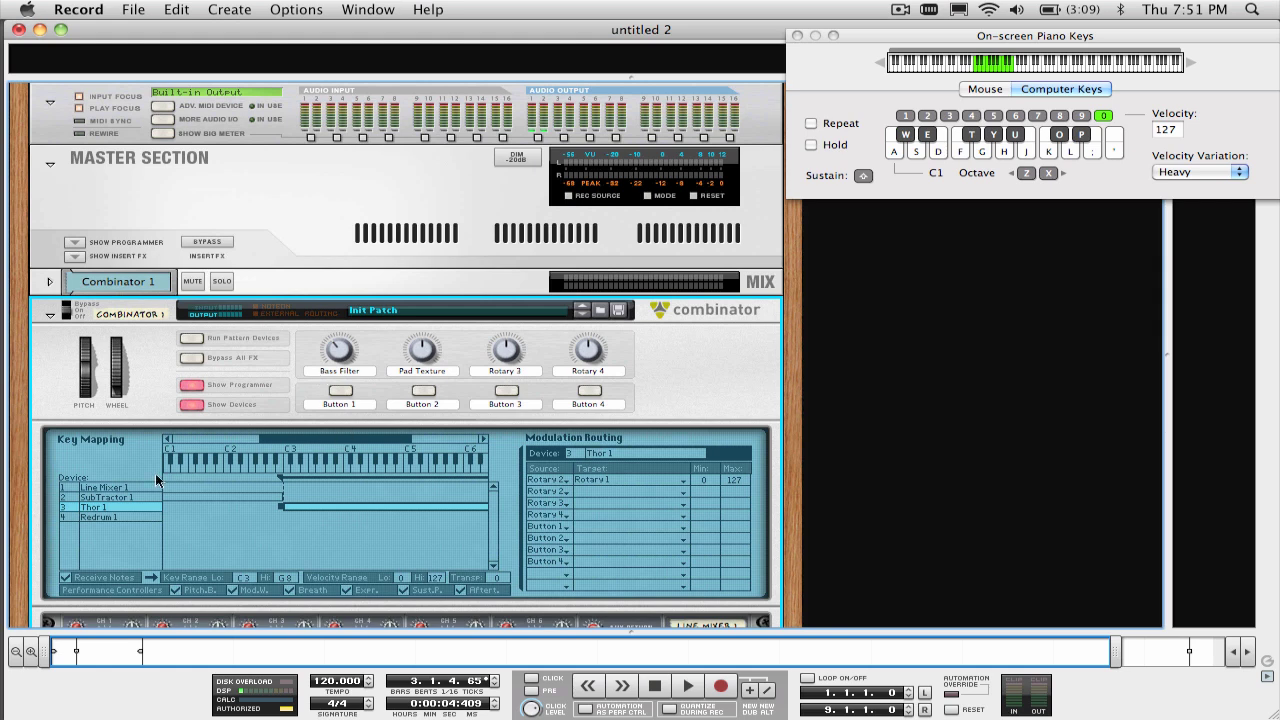
left_click(115, 517)
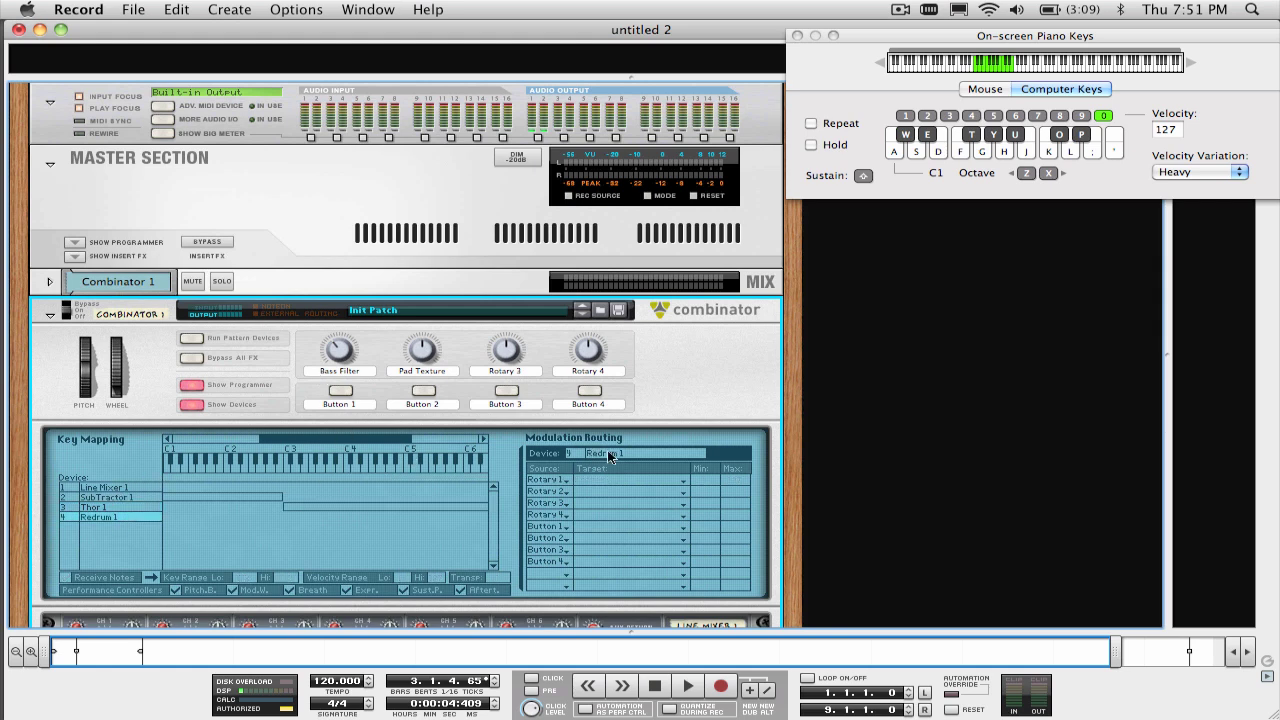
left_click(555, 487)
left_click(566, 518)
left_click(622, 490)
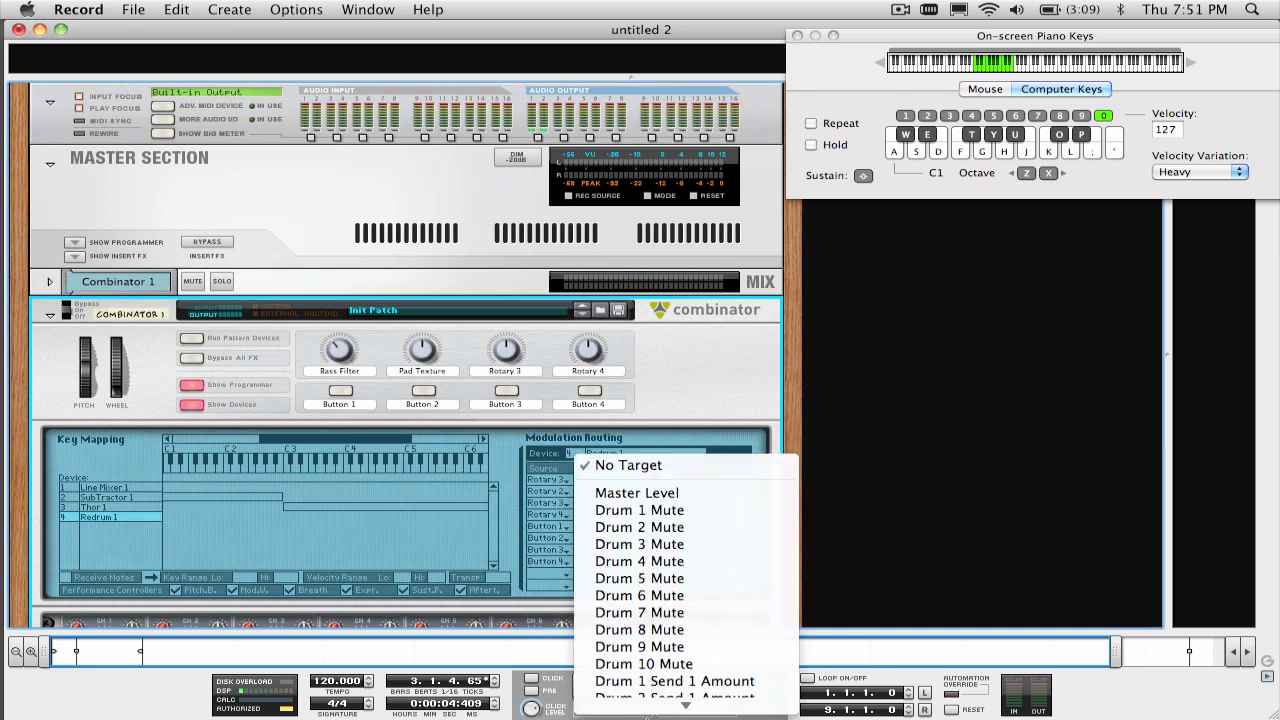
scroll(651, 705, "down", 20)
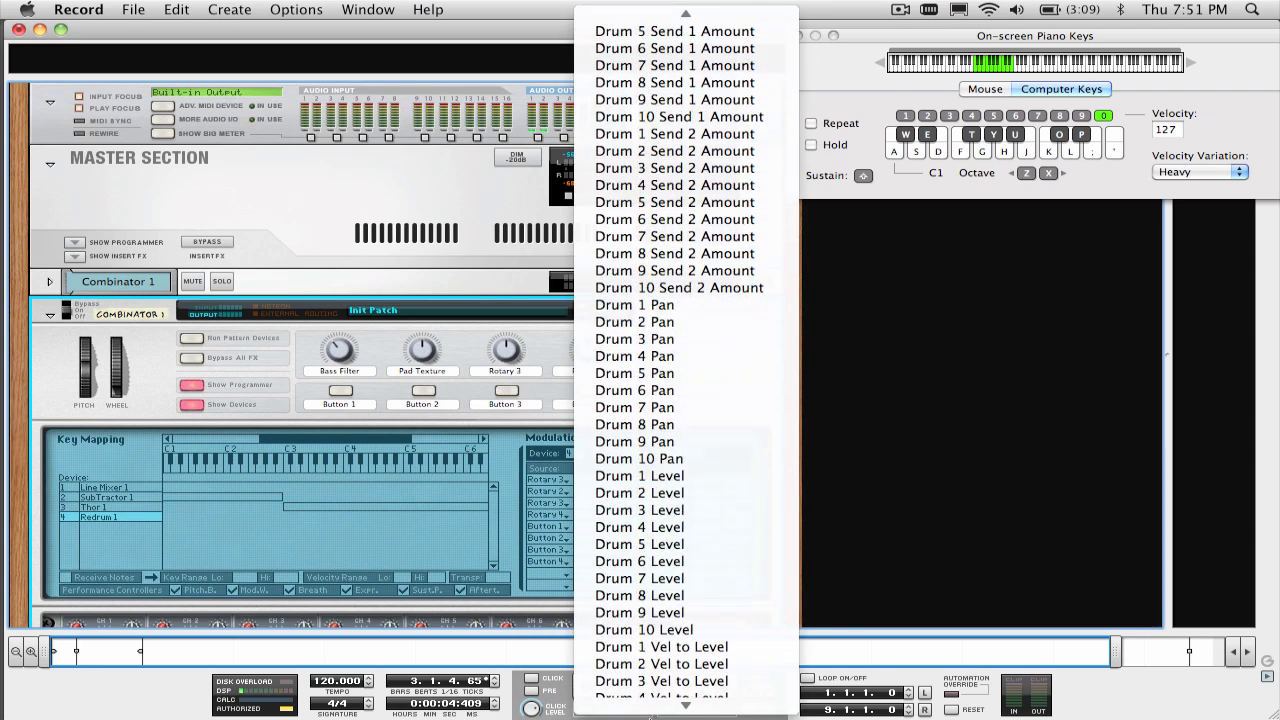
scroll(651, 705, "down", 3)
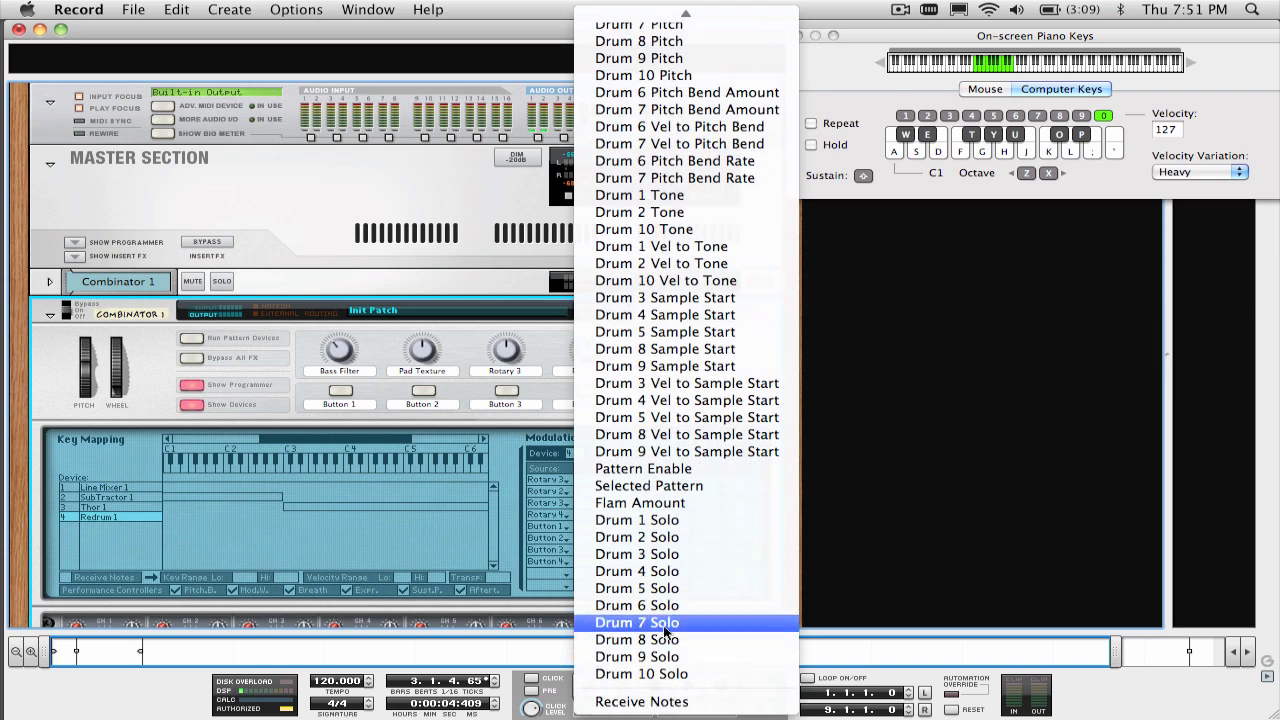
left_click(671, 488)
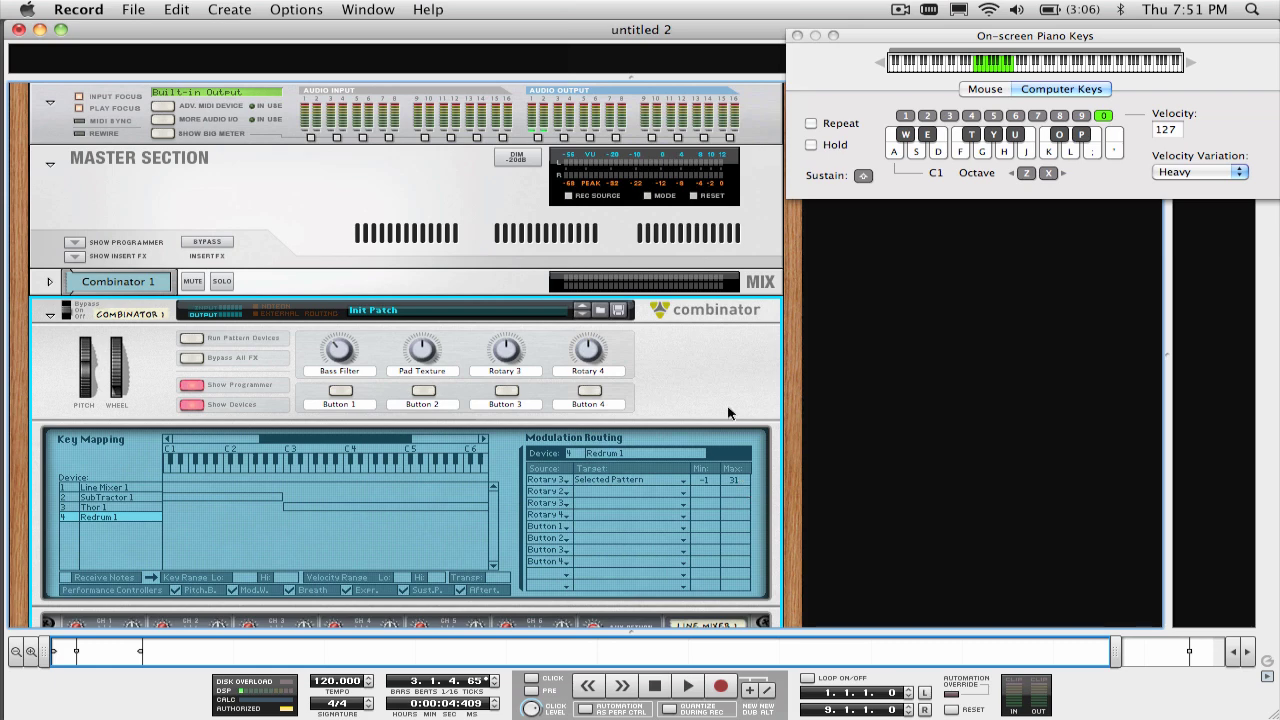
Step: Lower the routing's maximum to 3 and switch Redrum to pattern 4
scroll(727, 404, "down", 2)
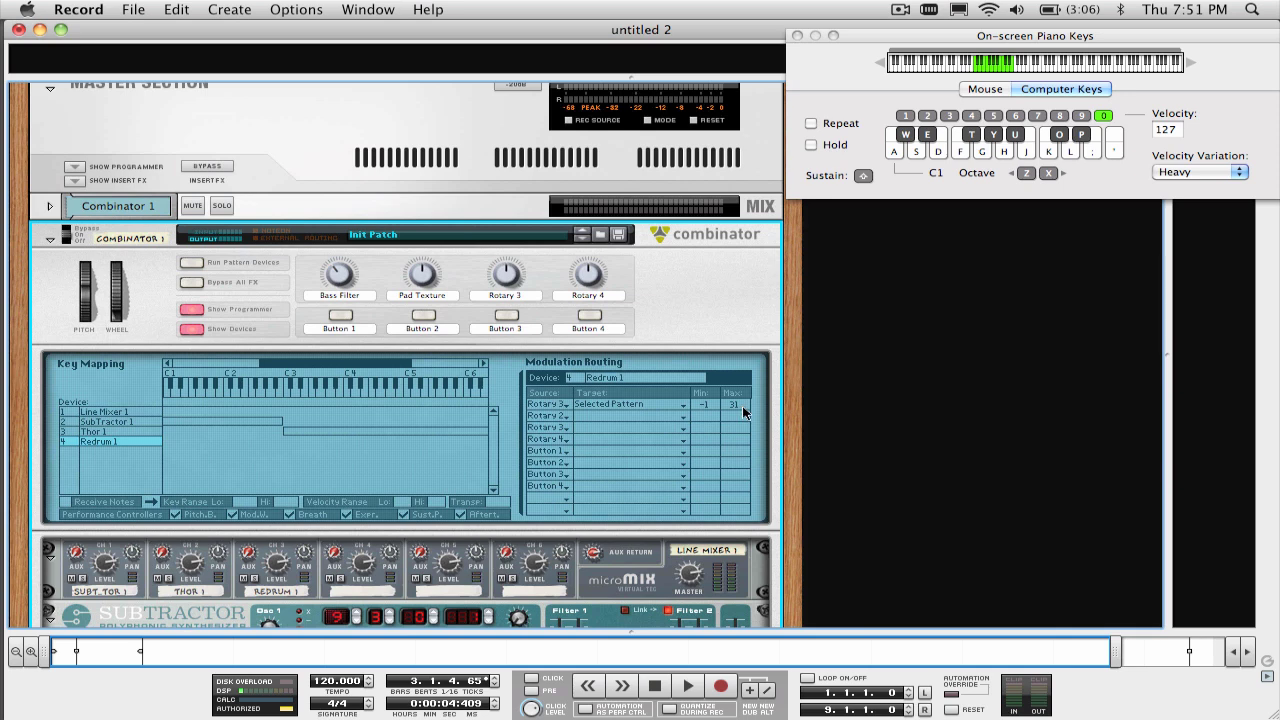
left_click_drag(742, 404, 738, 522)
scroll(518, 298, "down", 10)
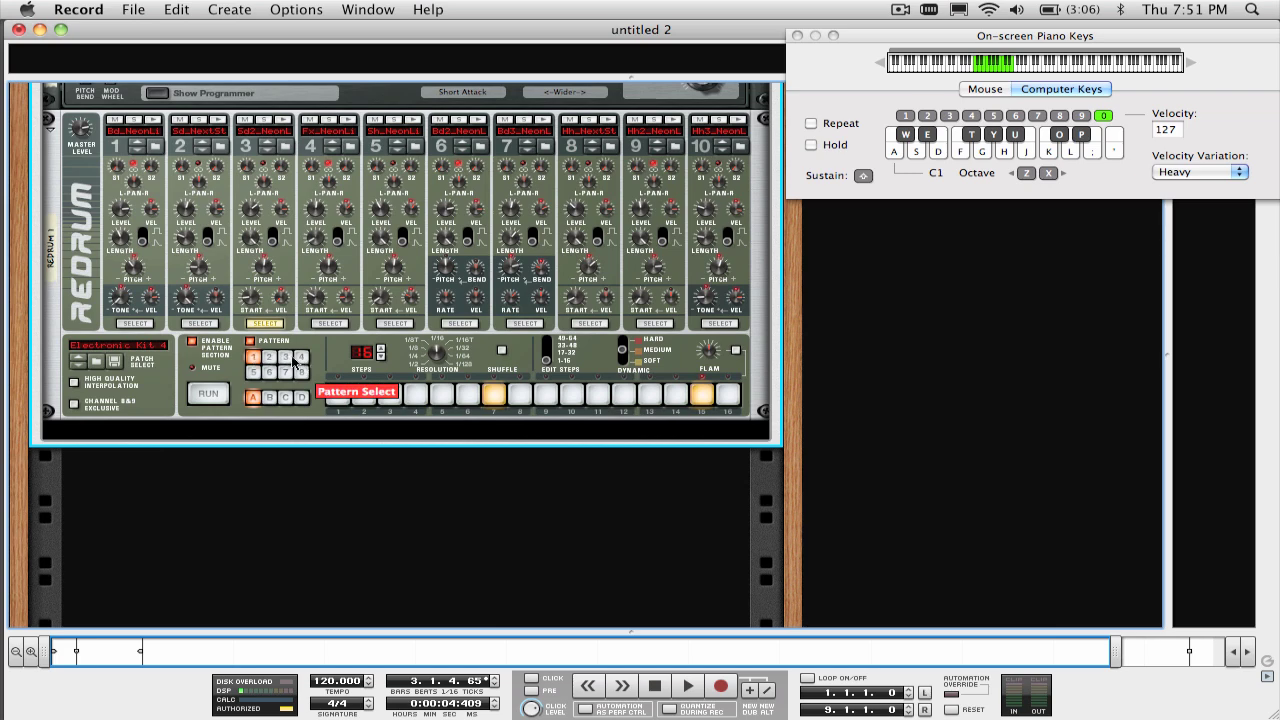
left_click(303, 360)
Step: Turn the third knob up and down to hear Redrum's patterns change
scroll(474, 338, "up", 10)
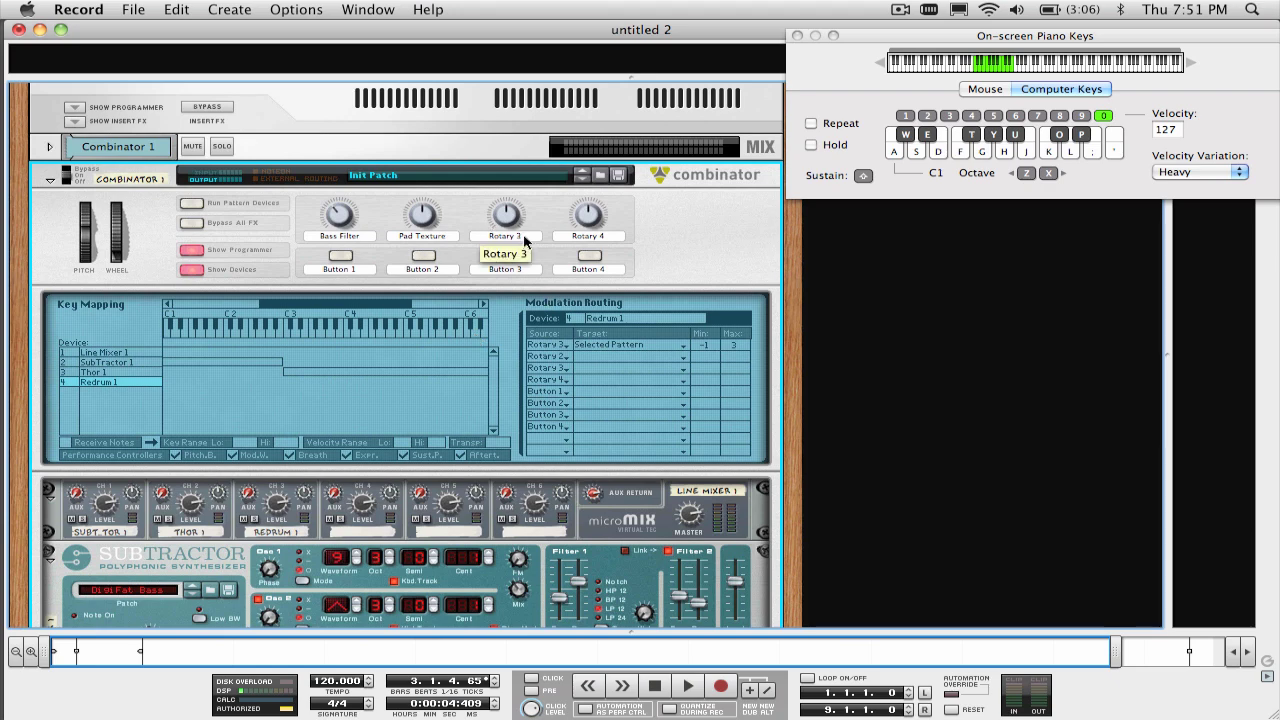
left_click_drag(508, 224, 507, 239)
scroll(507, 239, "down", 10)
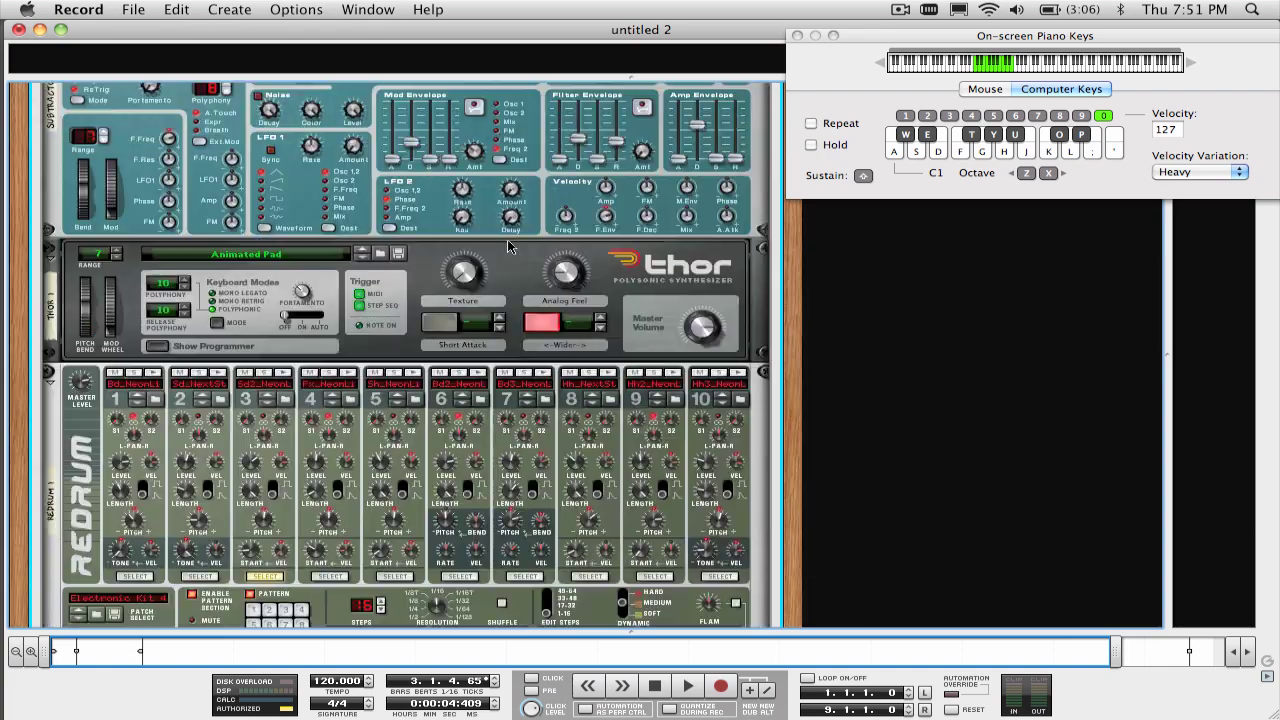
scroll(507, 239, "up", 15)
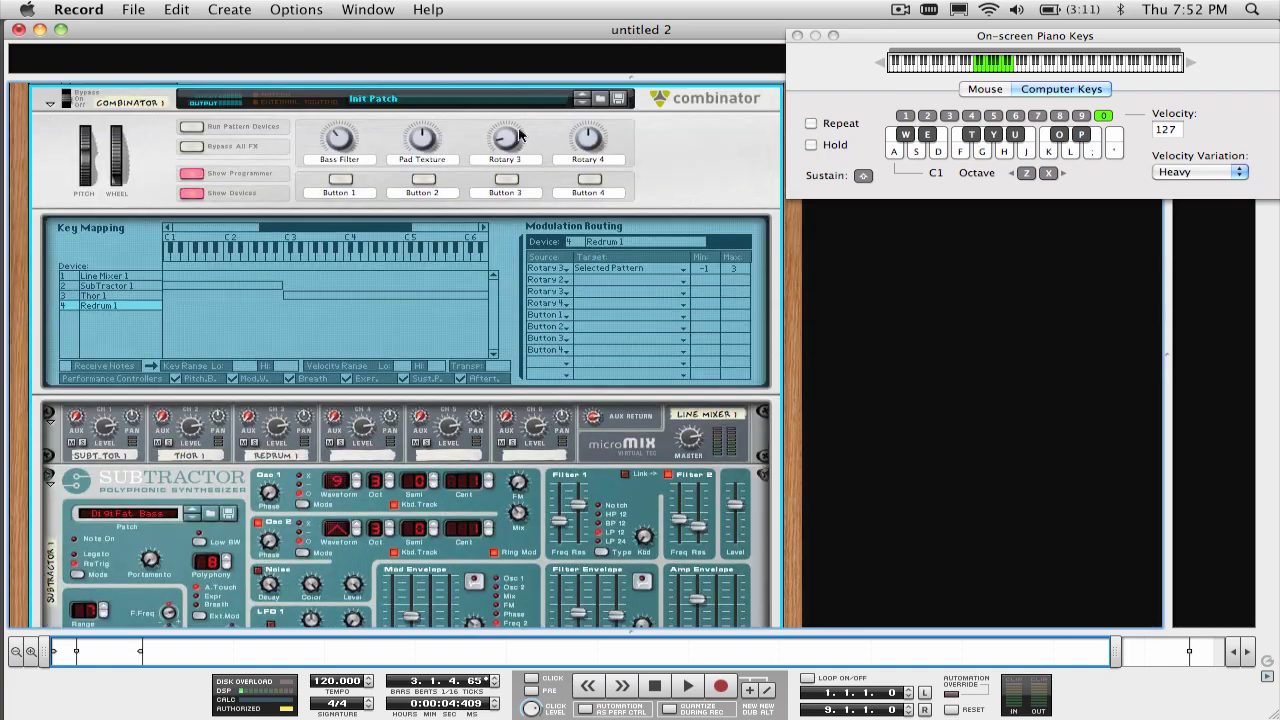
left_click_drag(506, 145, 506, 108)
scroll(495, 275, "down", 15)
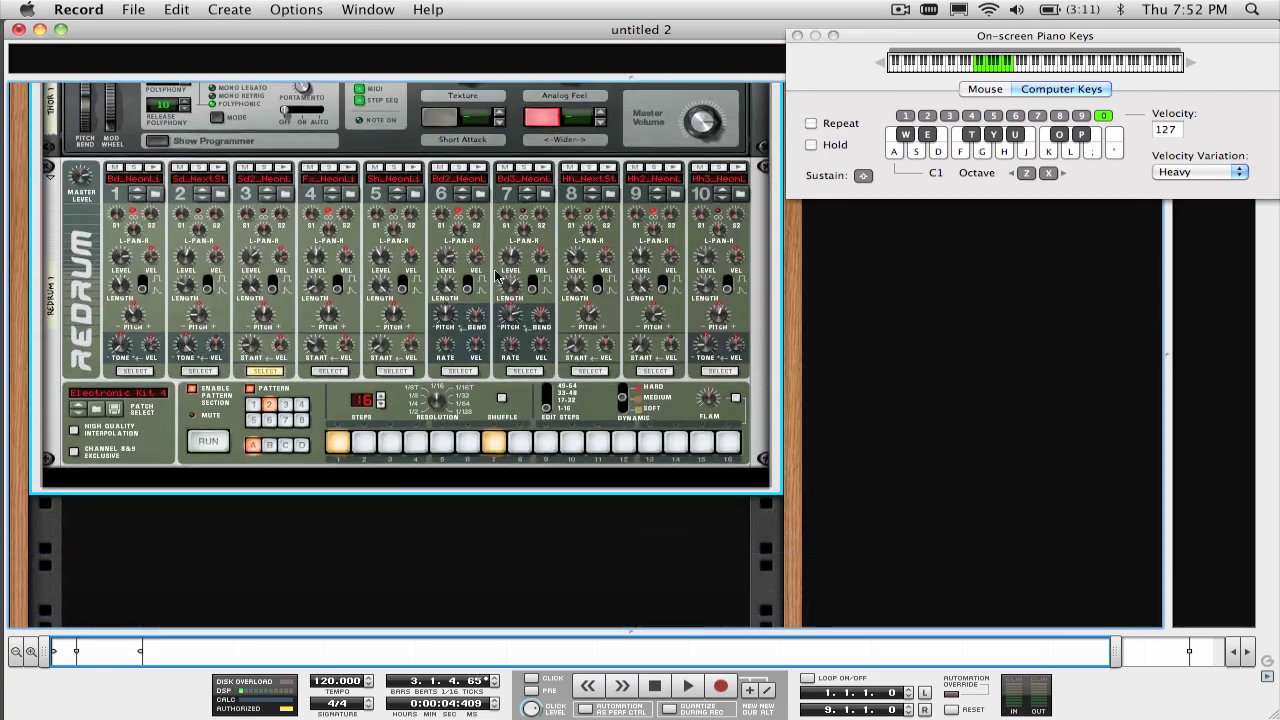
scroll(495, 275, "up", 5)
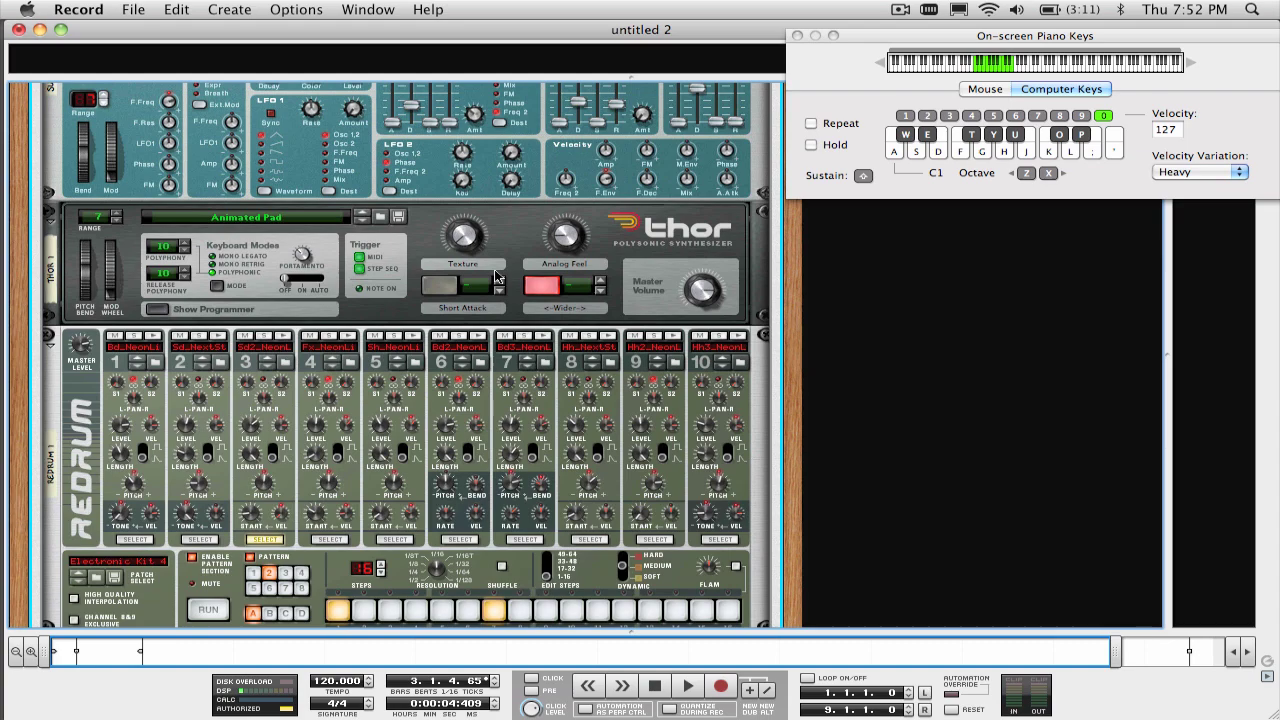
scroll(495, 275, "up", 10)
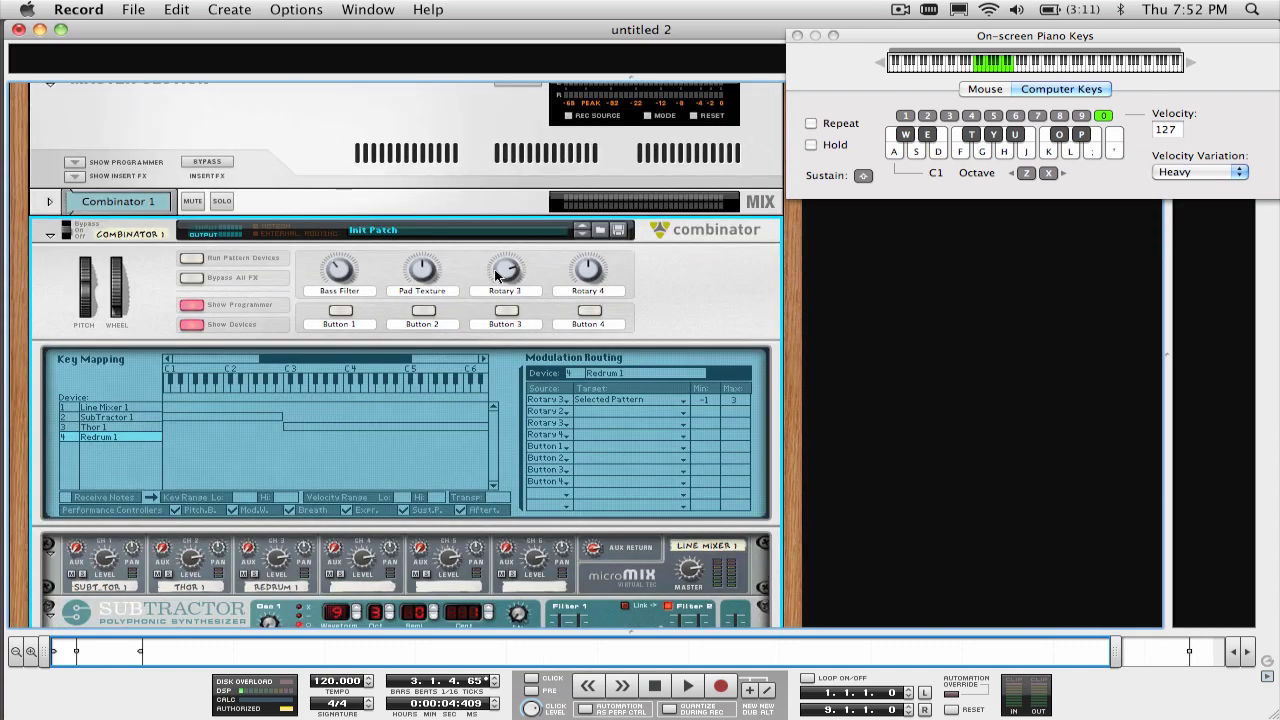
mouse_move(506, 278)
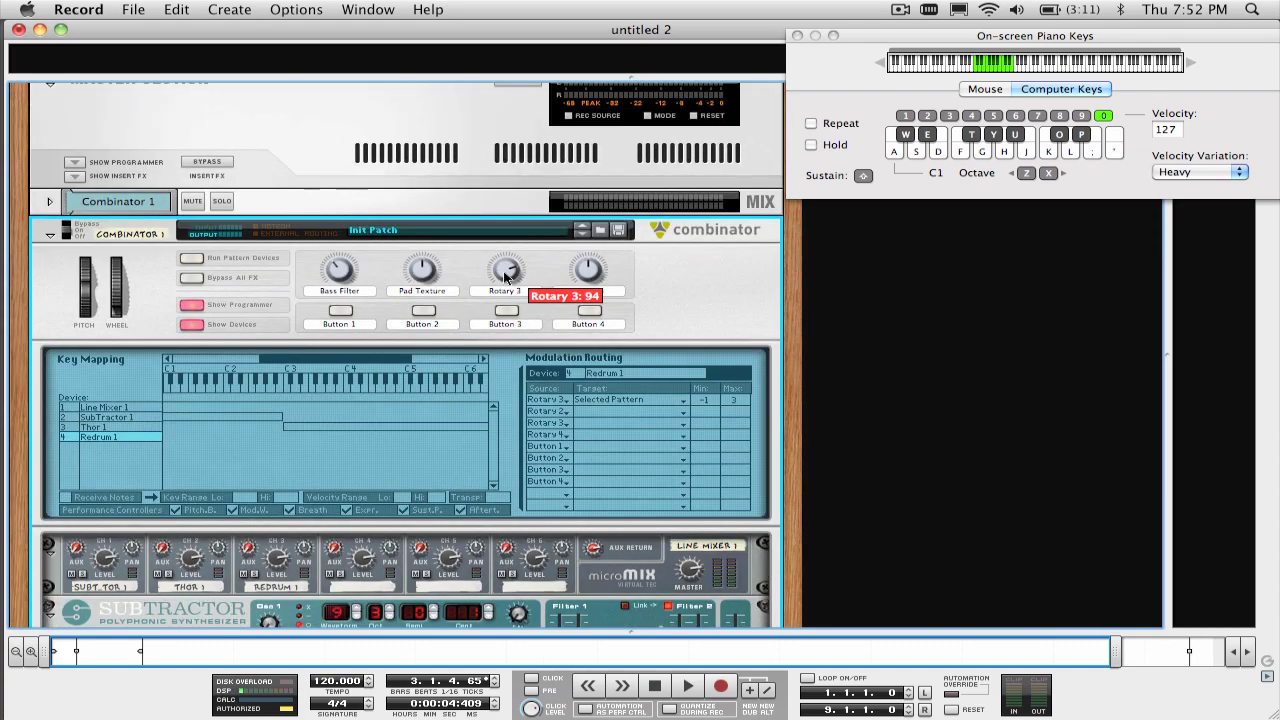
left_click_drag(506, 278, 506, 240)
scroll(486, 424, "down", 10)
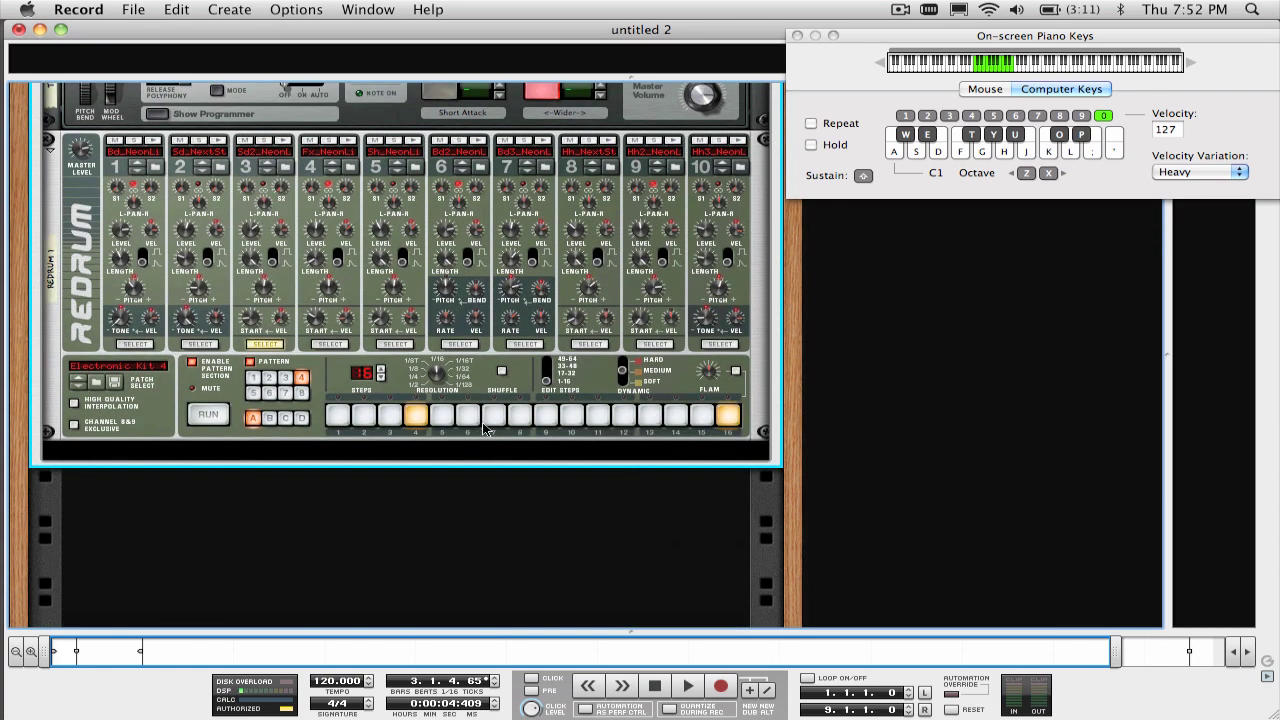
scroll(290, 371, "up", 10)
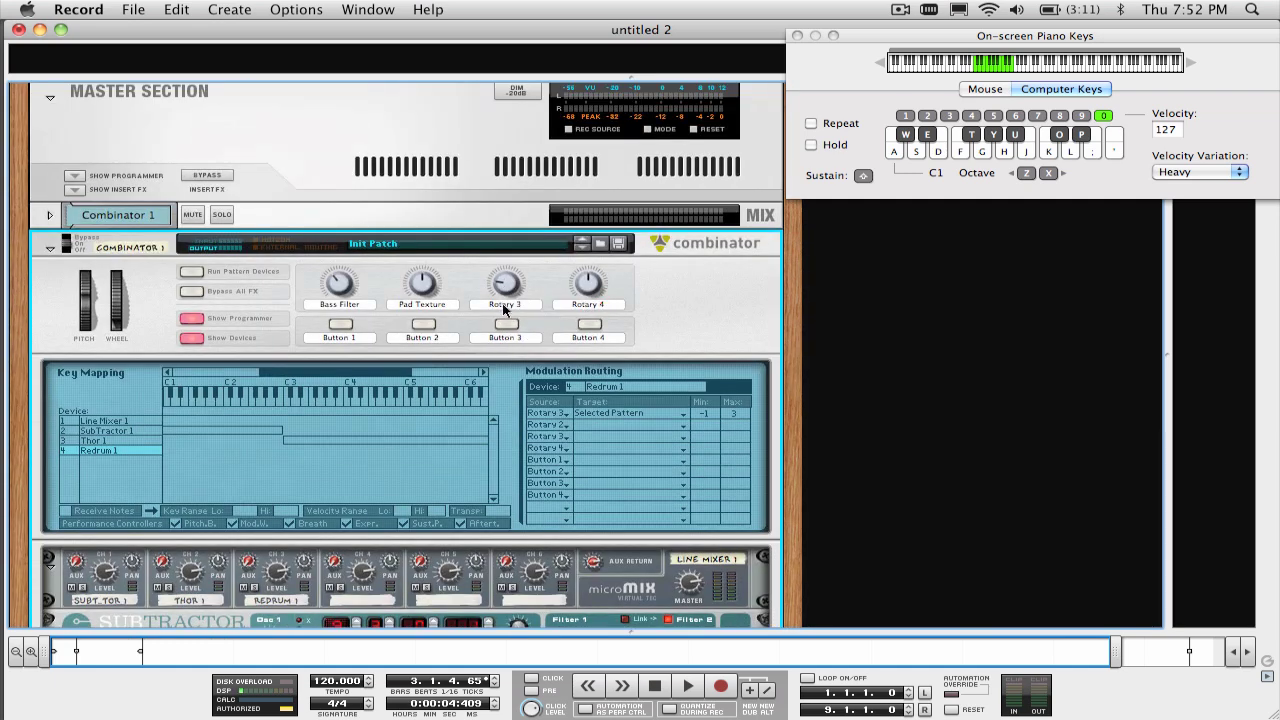
Step: Label the third knob 'Pattern Select'
double_click(505, 304)
type("Patt")
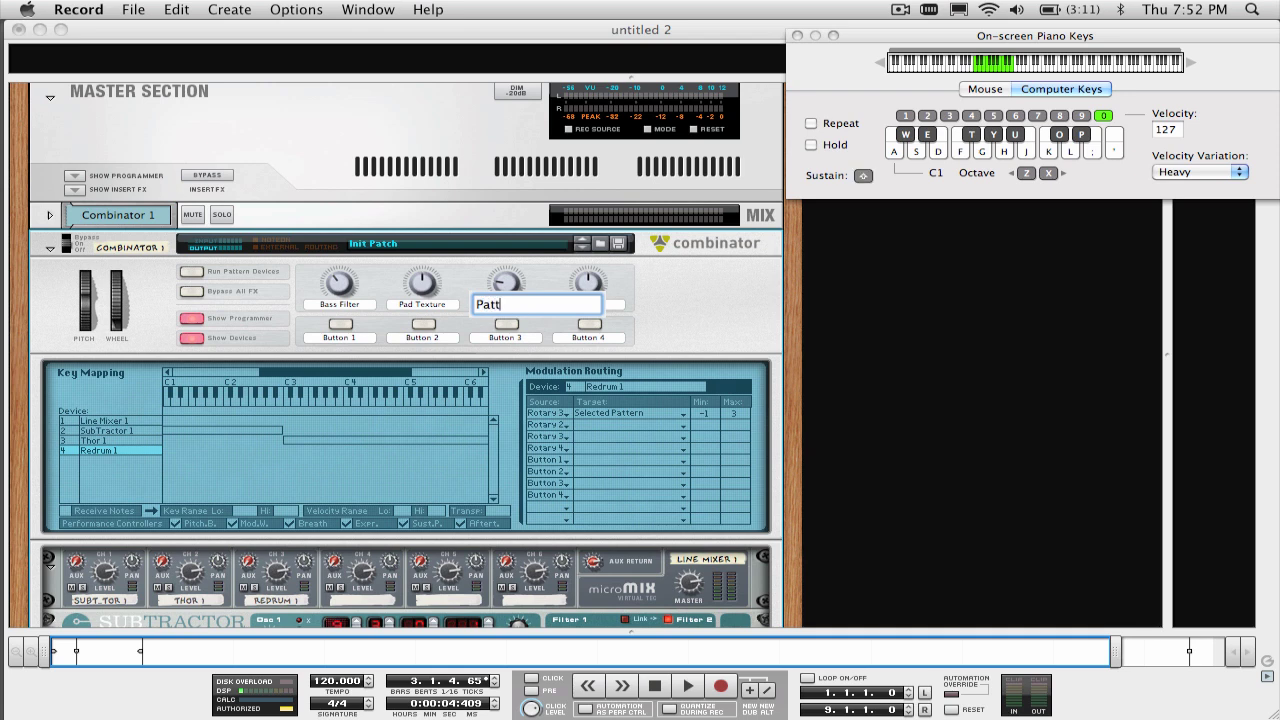
type("ern Select")
key("Return")
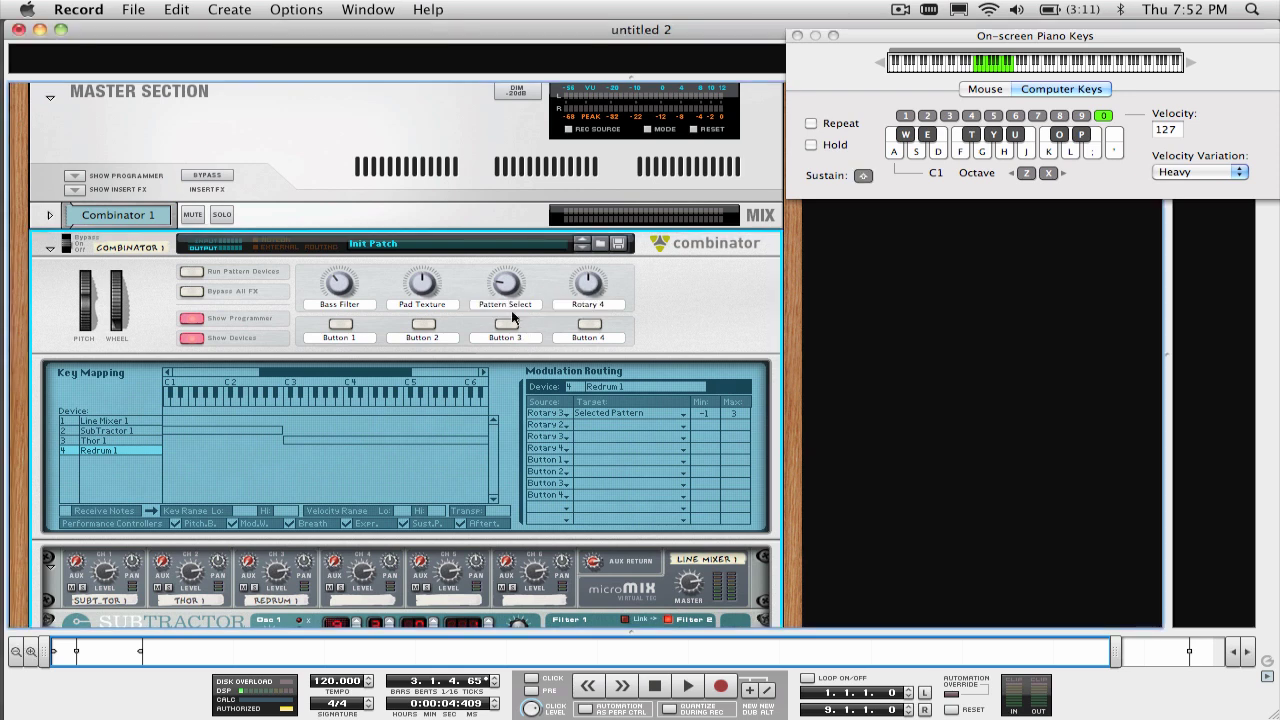
scroll(521, 332, "down", 5)
Step: Route Button 3 to Redrum's Drum 1 Mute and Button 4 to Drum 2 Mute
scroll(523, 331, "down", 2)
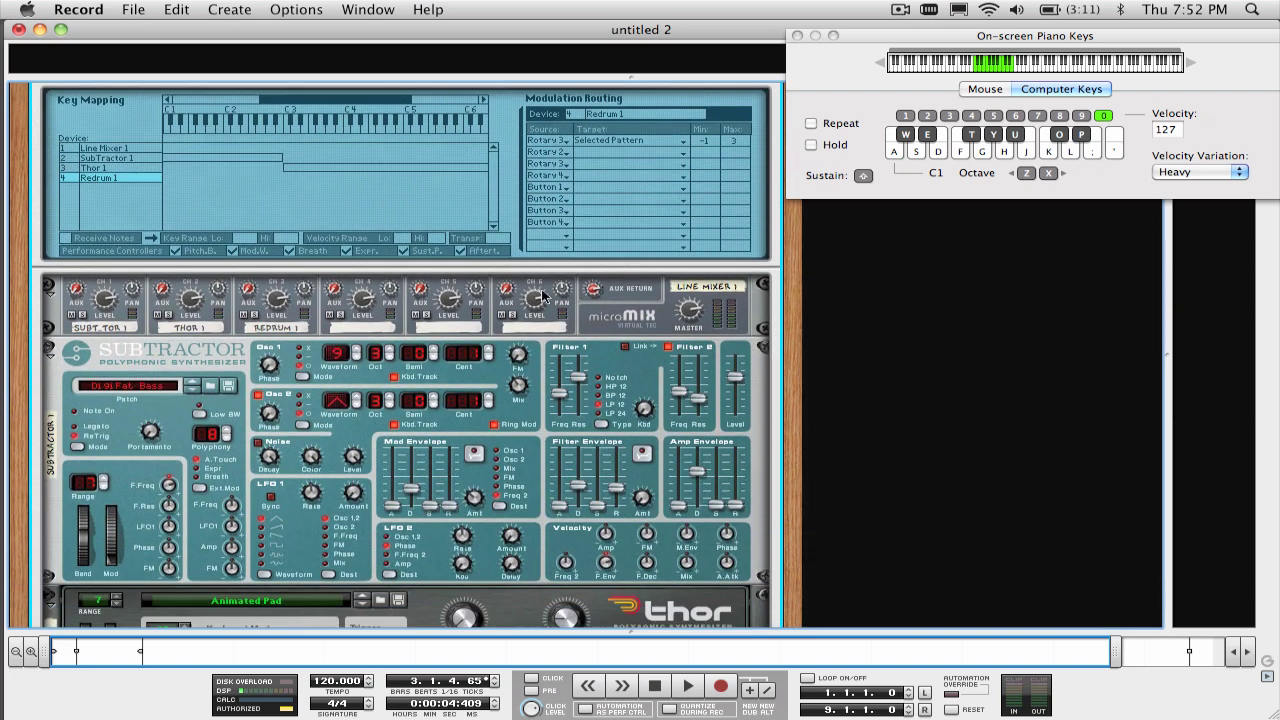
left_click(562, 155)
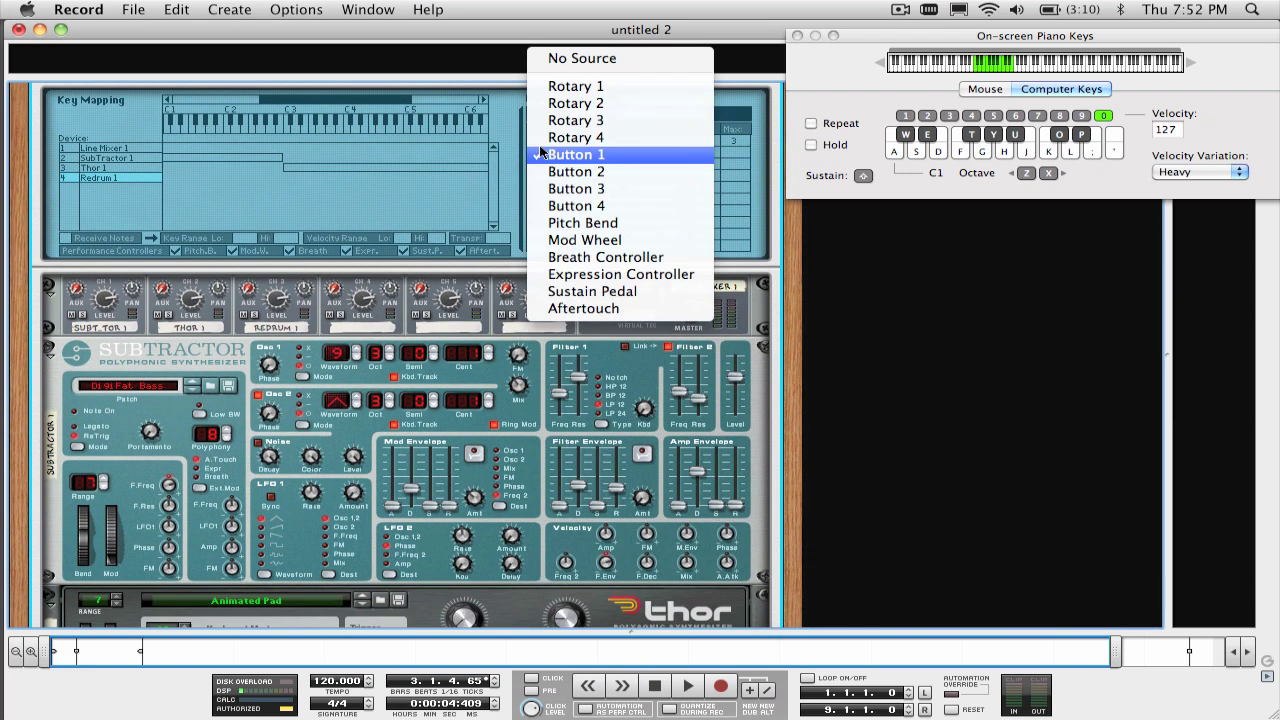
left_click(580, 183)
left_click(600, 151)
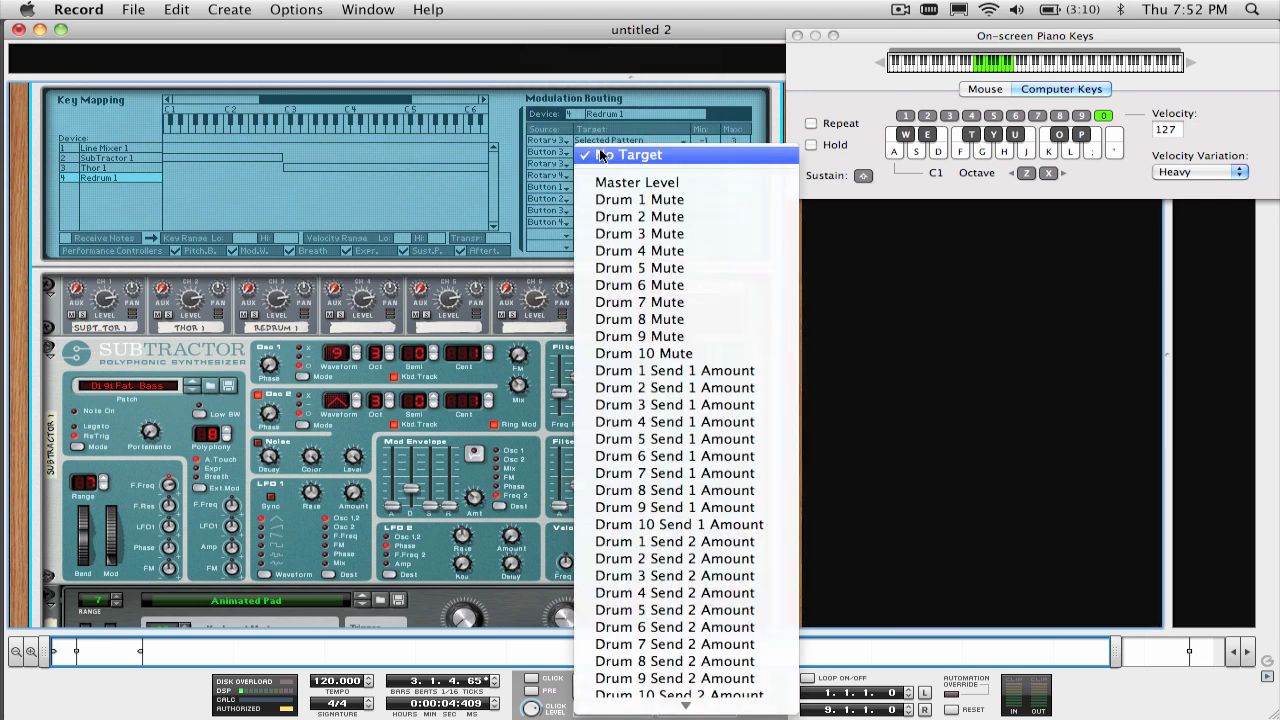
left_click(611, 193)
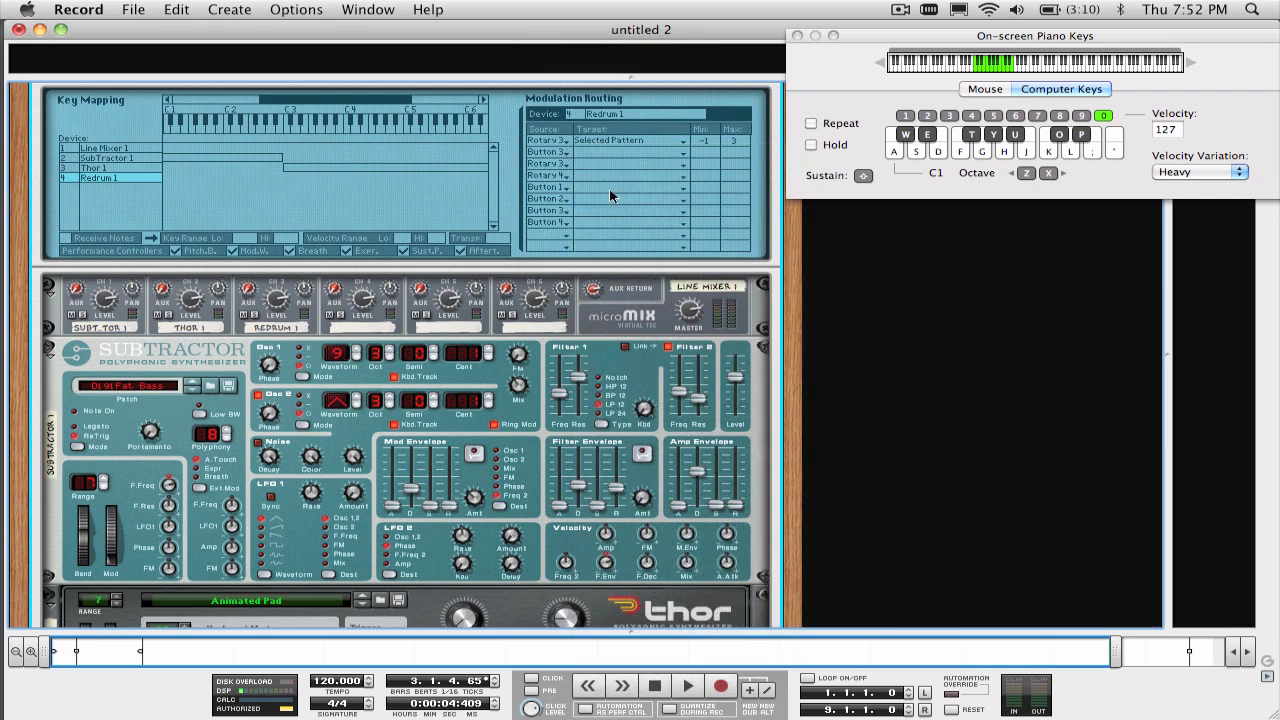
left_click(548, 165)
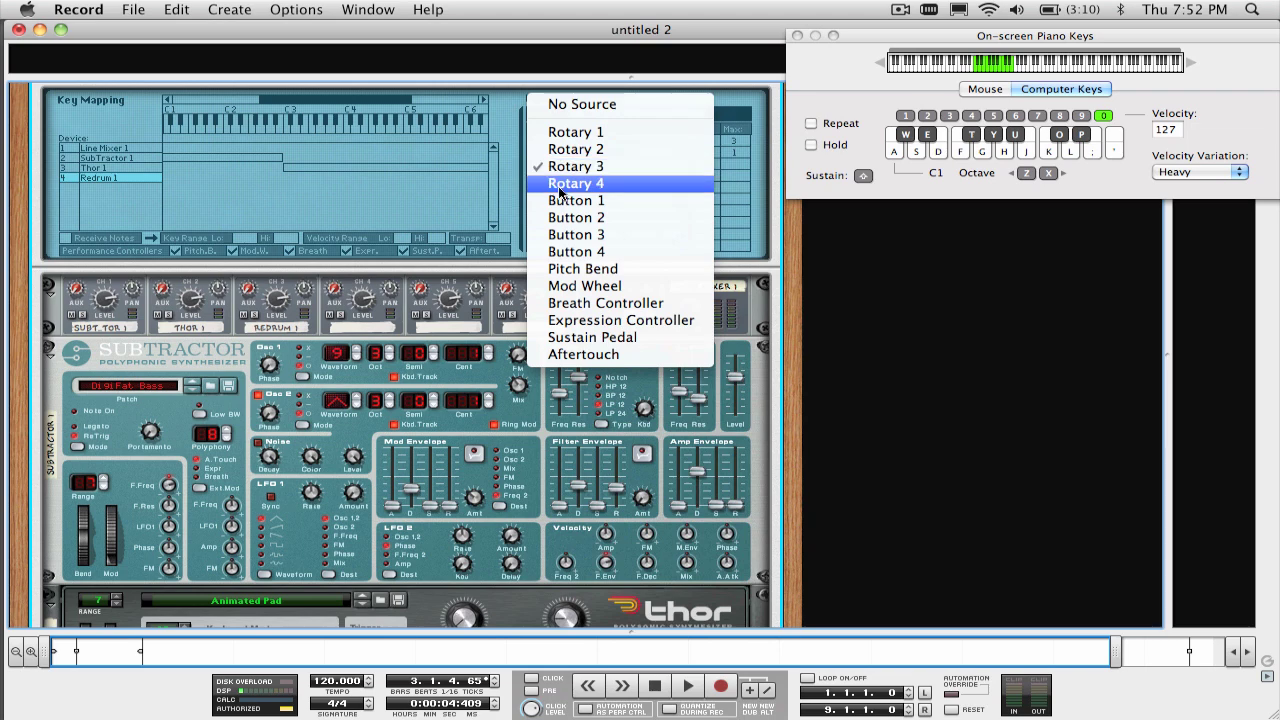
left_click(590, 251)
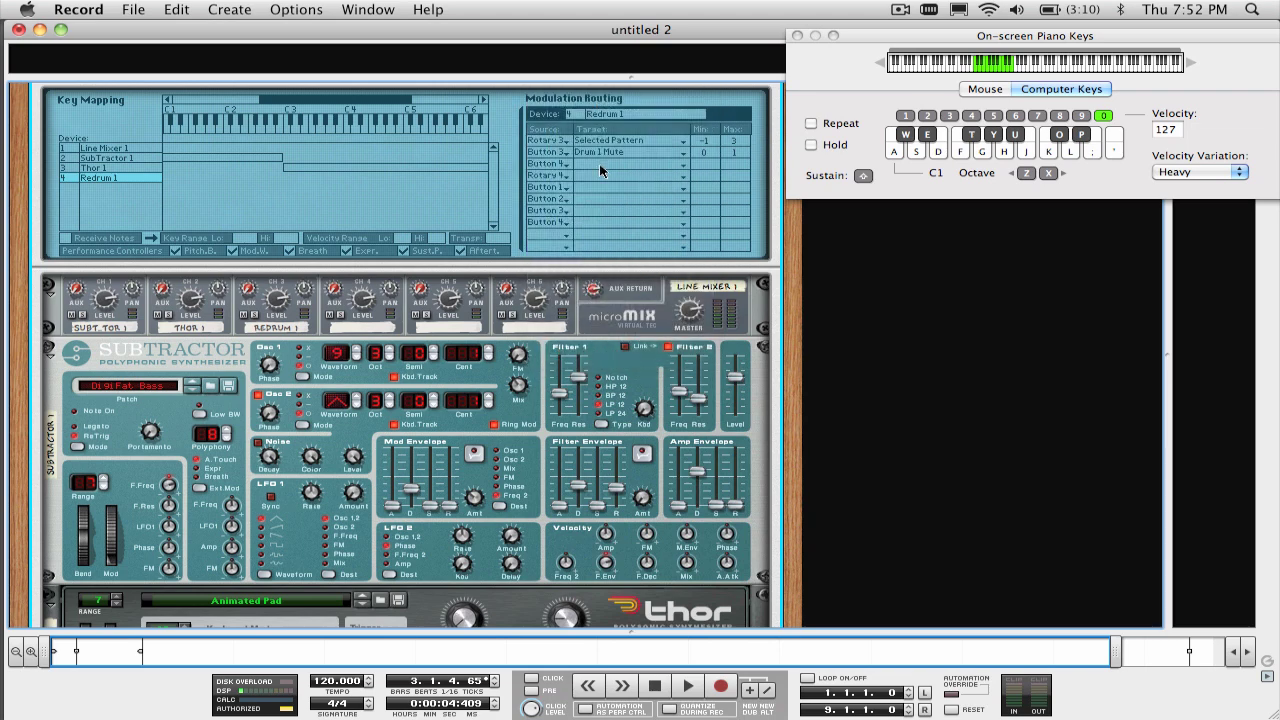
left_click(599, 163)
left_click(628, 230)
Step: Label the third and fourth buttons 'Kick Mute' and 'Snare Mute'
scroll(606, 227, "up", 5)
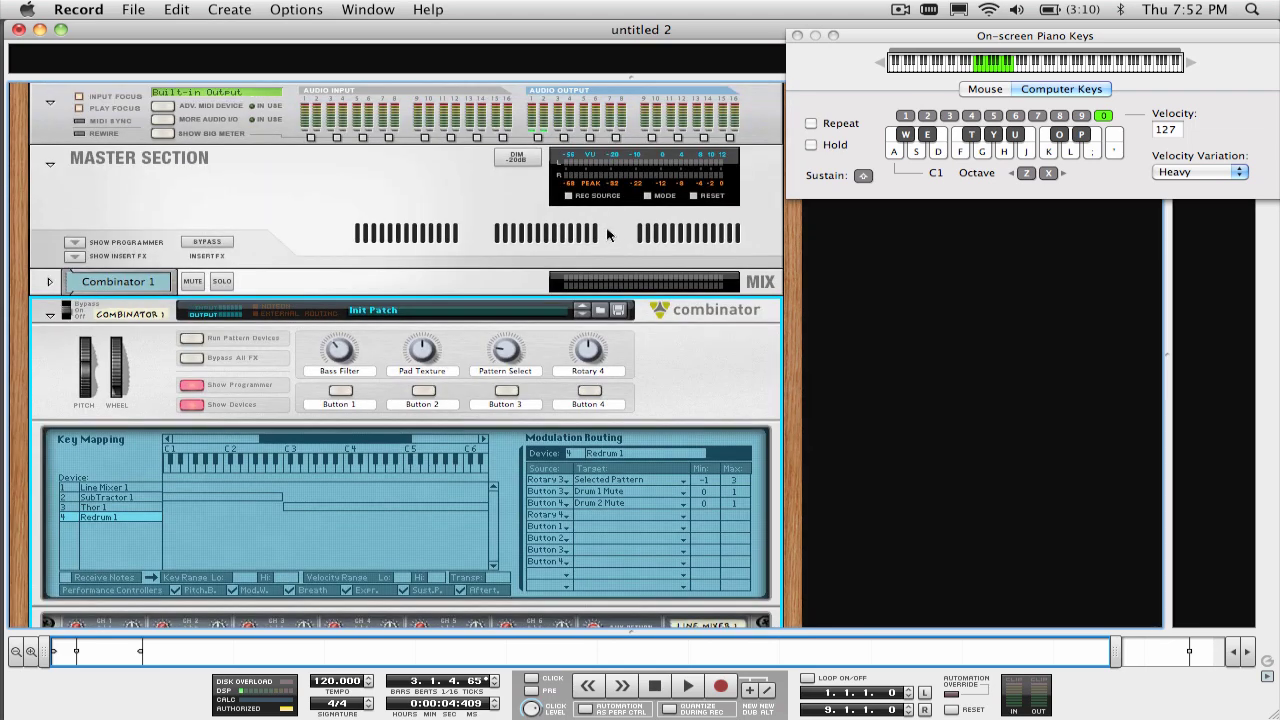
left_click(506, 404)
double_click(506, 404)
type("Kick")
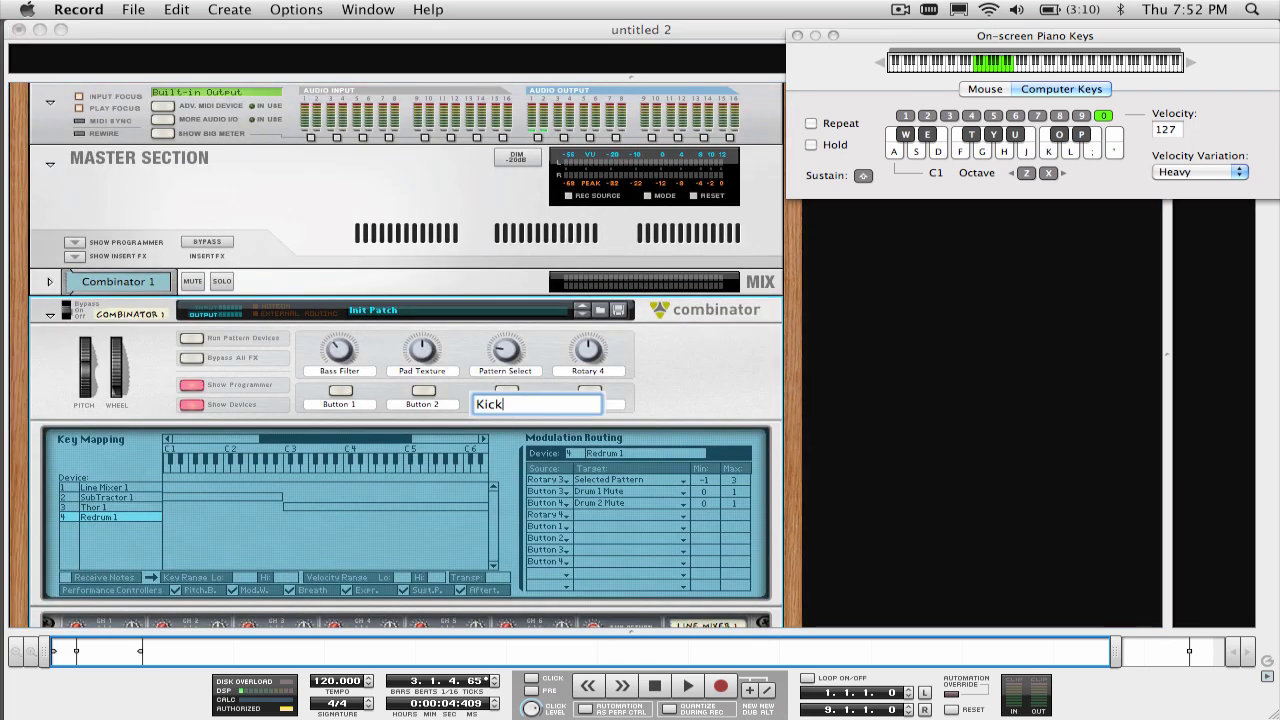
type(" Mute")
key("Return")
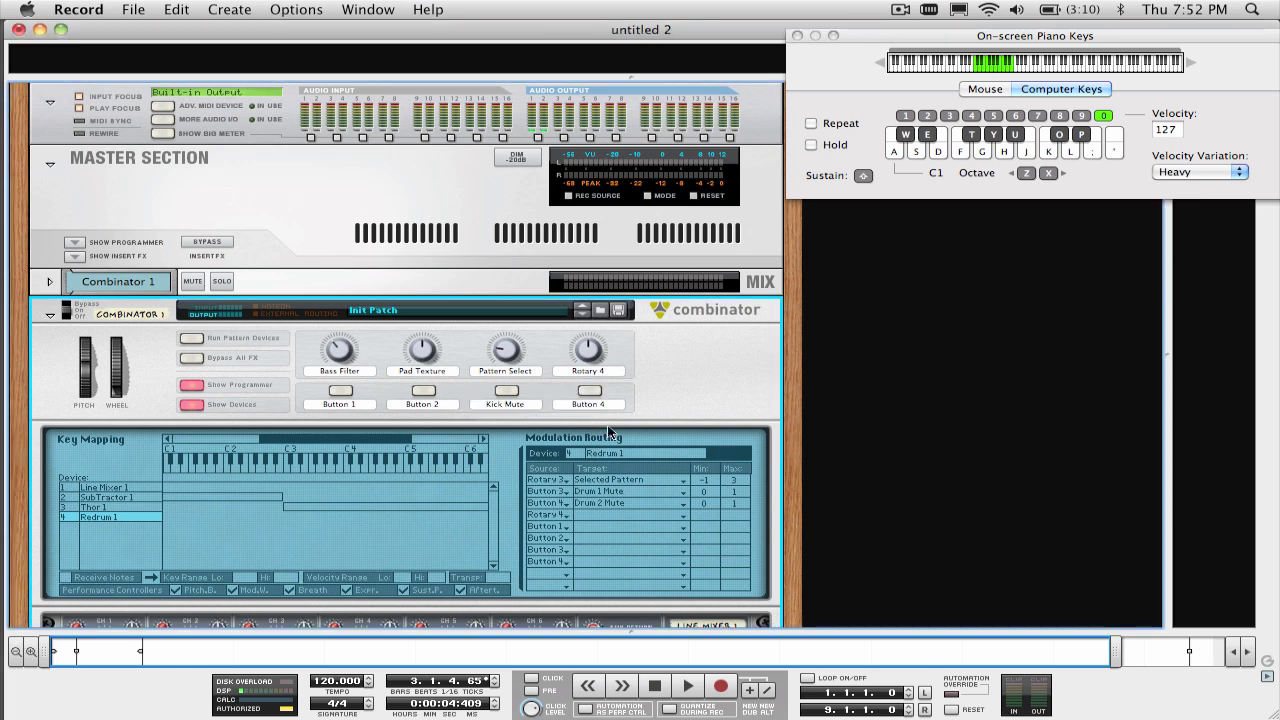
double_click(590, 404)
type("Snare")
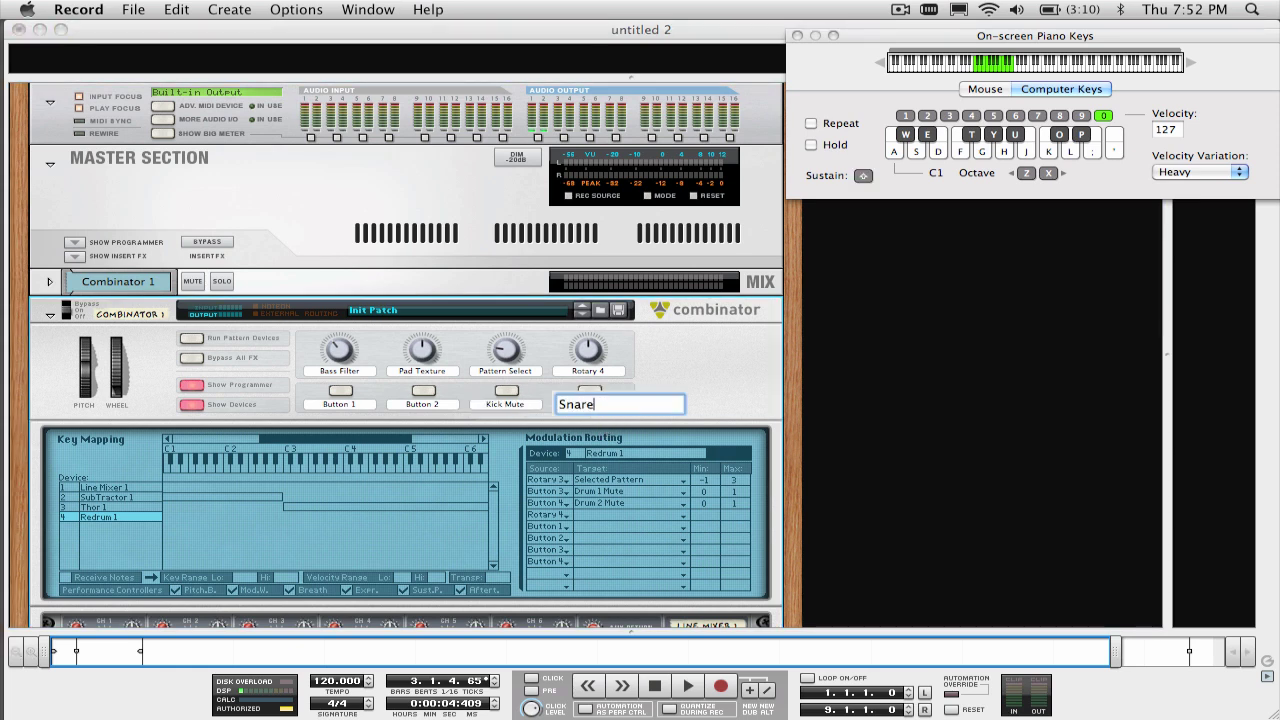
type(" Mute")
key("Return")
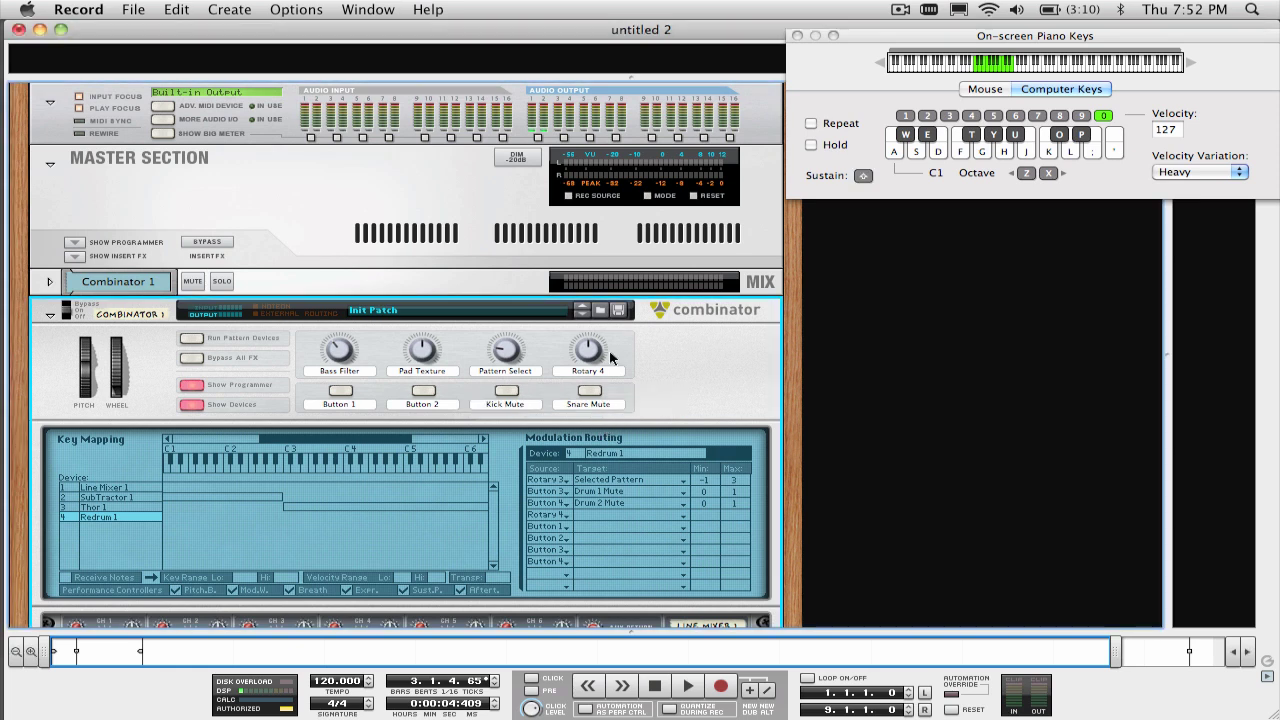
Step: Play the song and move the Bass Filter, Pad Texture and Pattern Select knobs
scroll(675, 343, "down", 4)
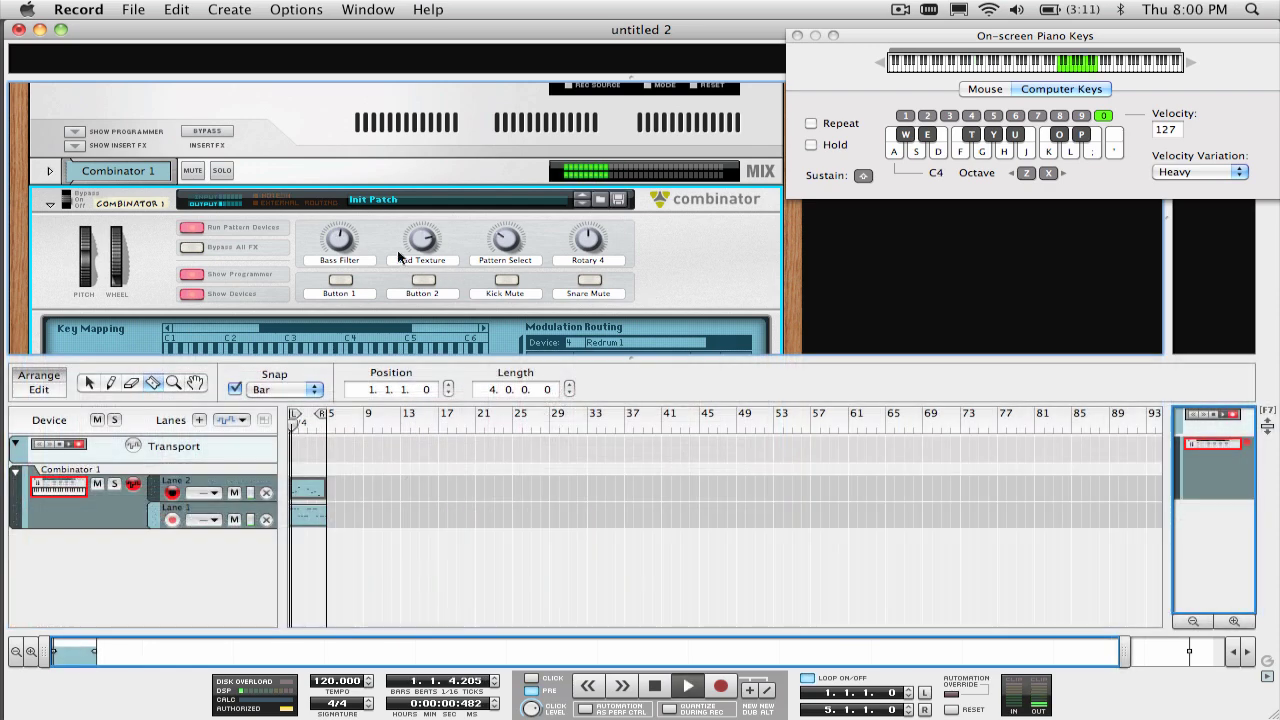
mouse_move(341, 240)
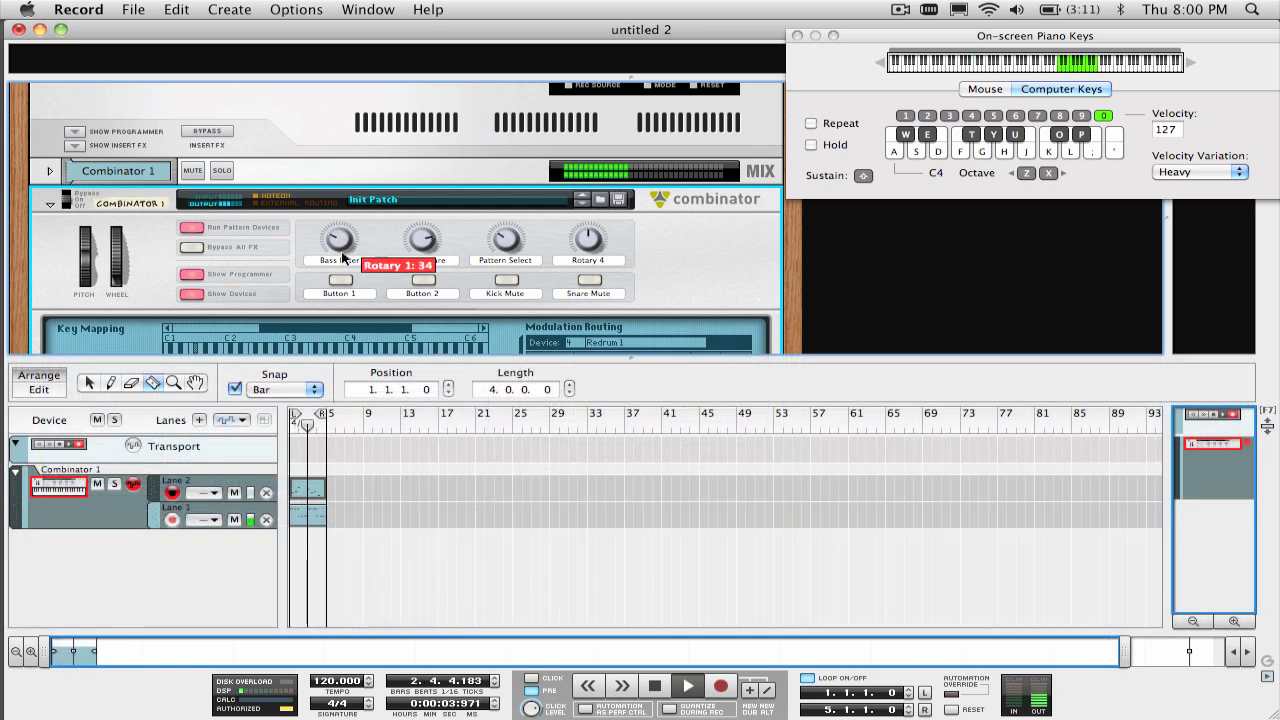
mouse_move(426, 268)
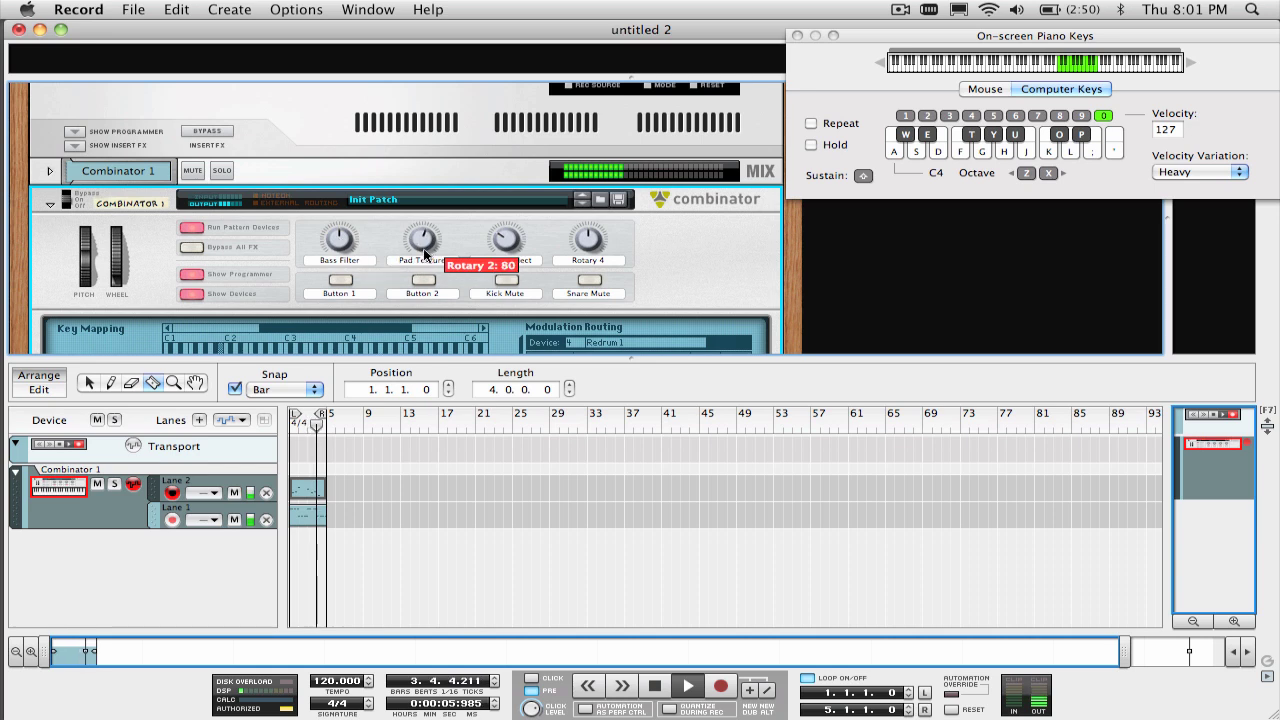
mouse_move(503, 226)
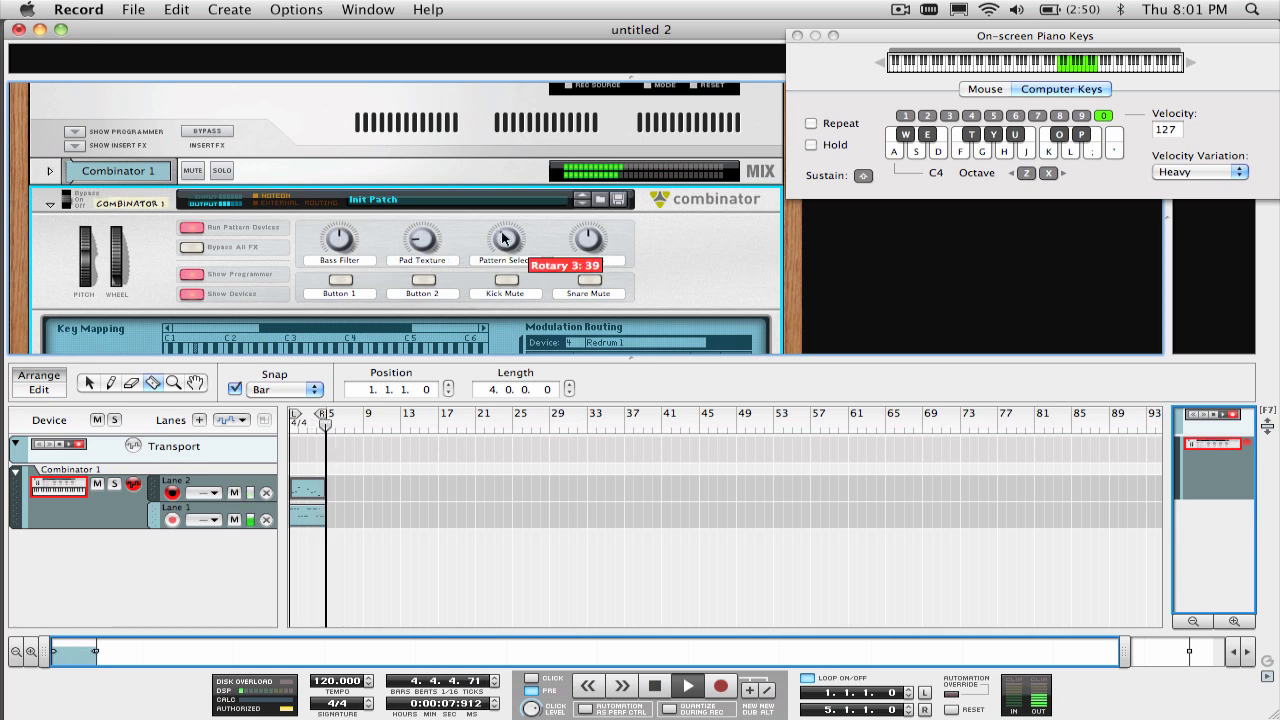
mouse_move(432, 215)
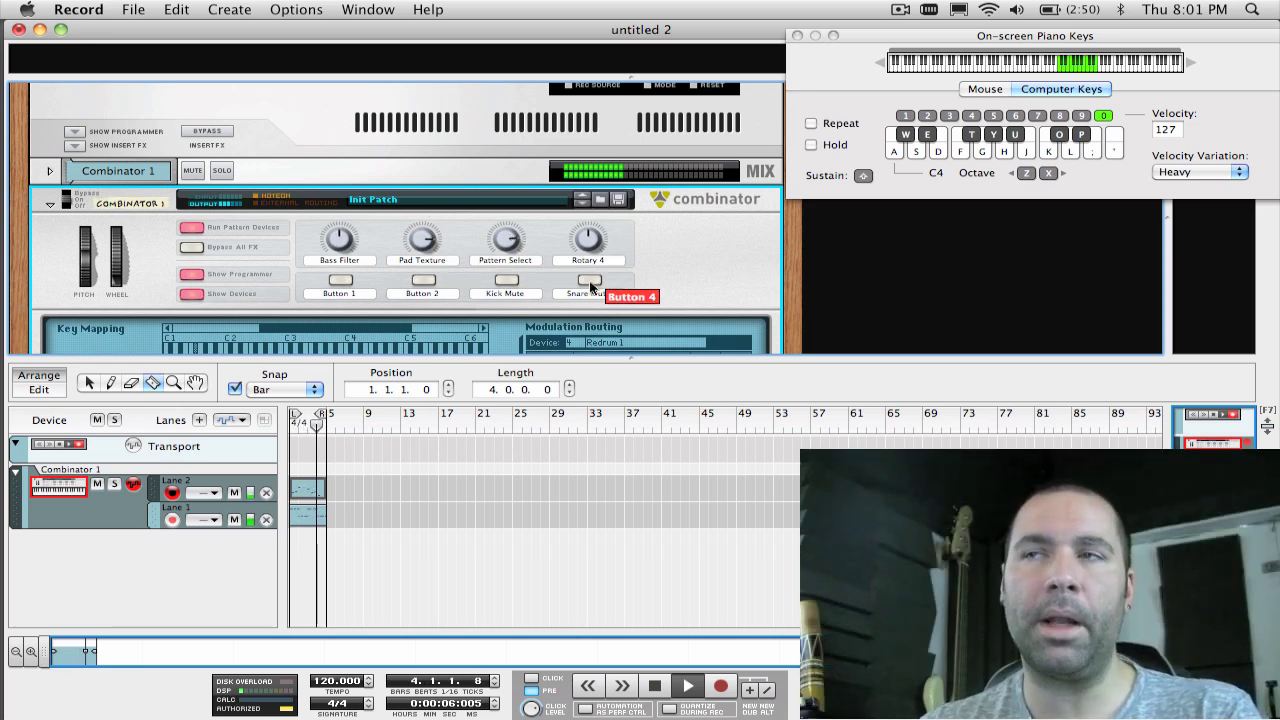
Step: Mute snare and kick, set Pad Texture to 43 and Bass Filter to 98, then unmute both drums
left_click(588, 282)
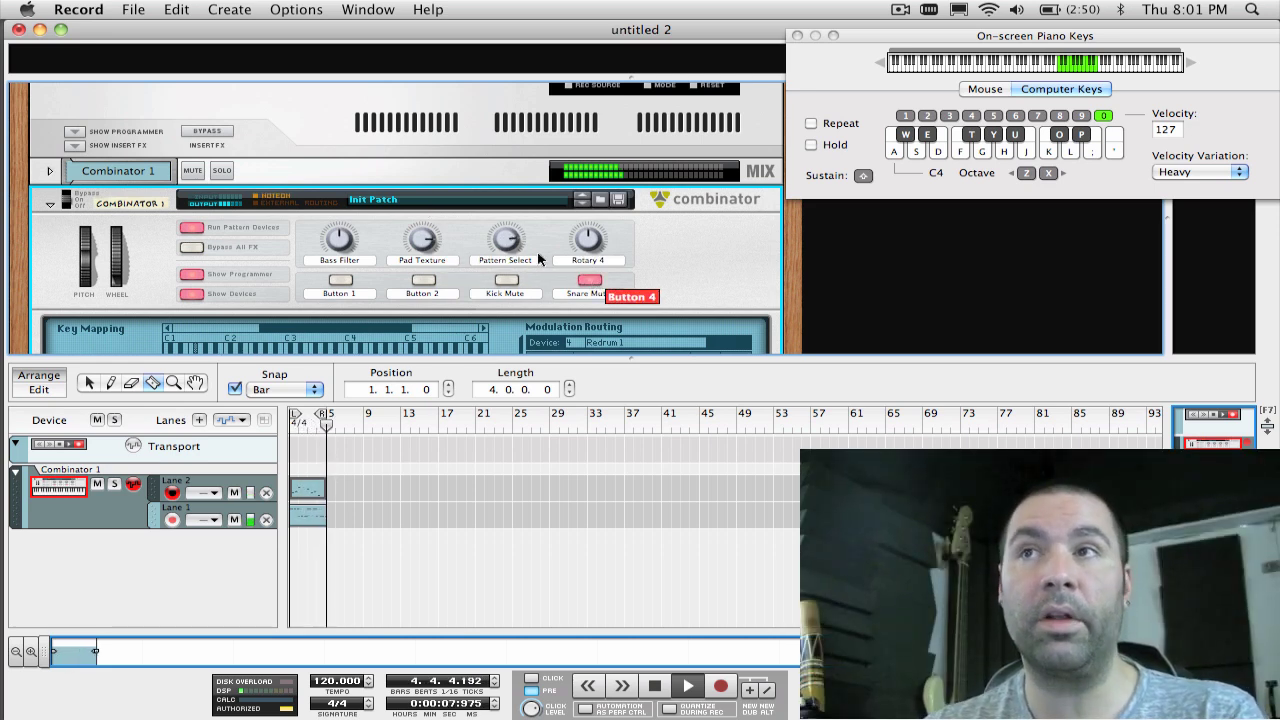
left_click_drag(508, 240, 510, 258)
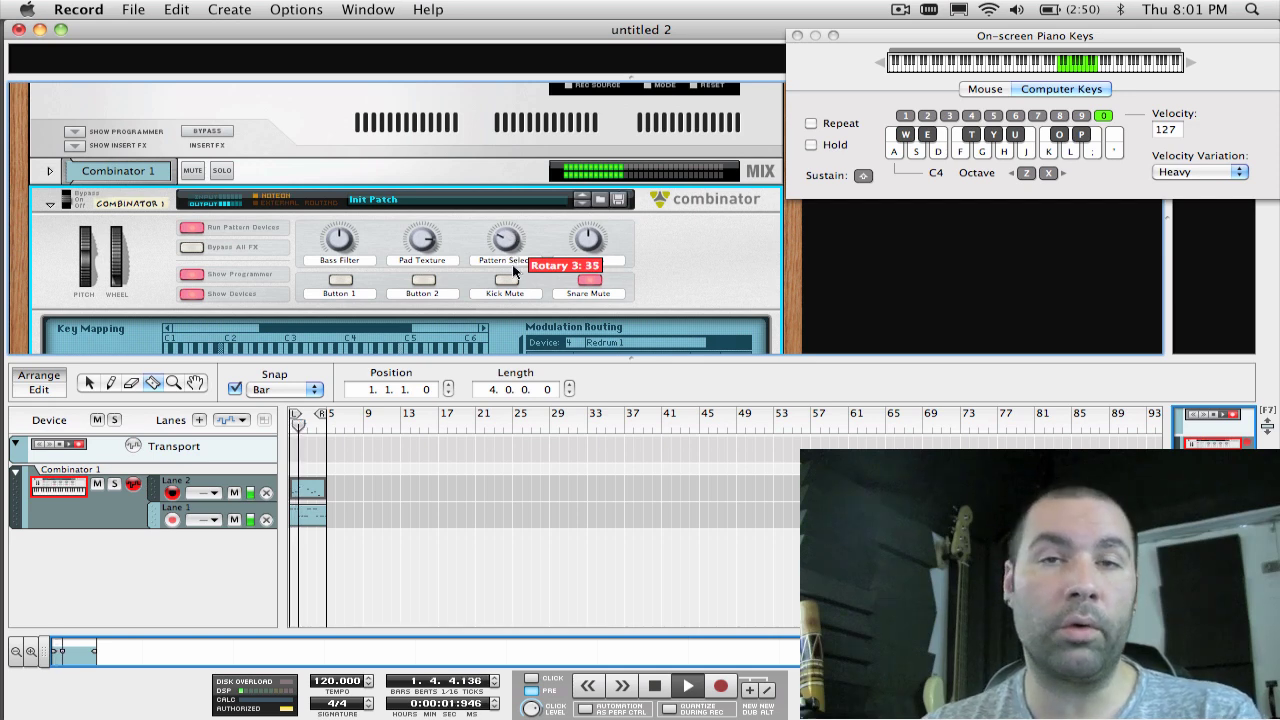
left_click(507, 282)
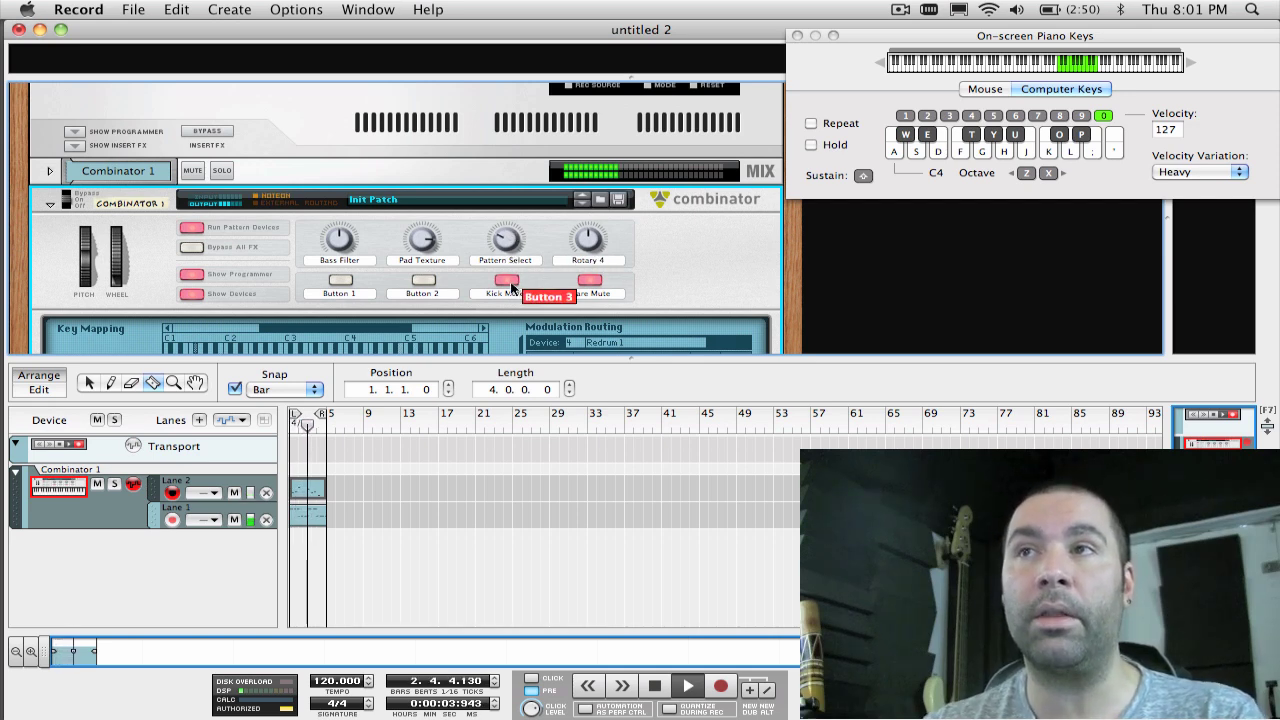
left_click_drag(433, 250, 435, 272)
mouse_move(348, 250)
left_mouse_down()
mouse_move(348, 214)
mouse_move(349, 272)
mouse_move(342, 262)
left_mouse_up()
left_click_drag(422, 252, 424, 244)
left_click(507, 281)
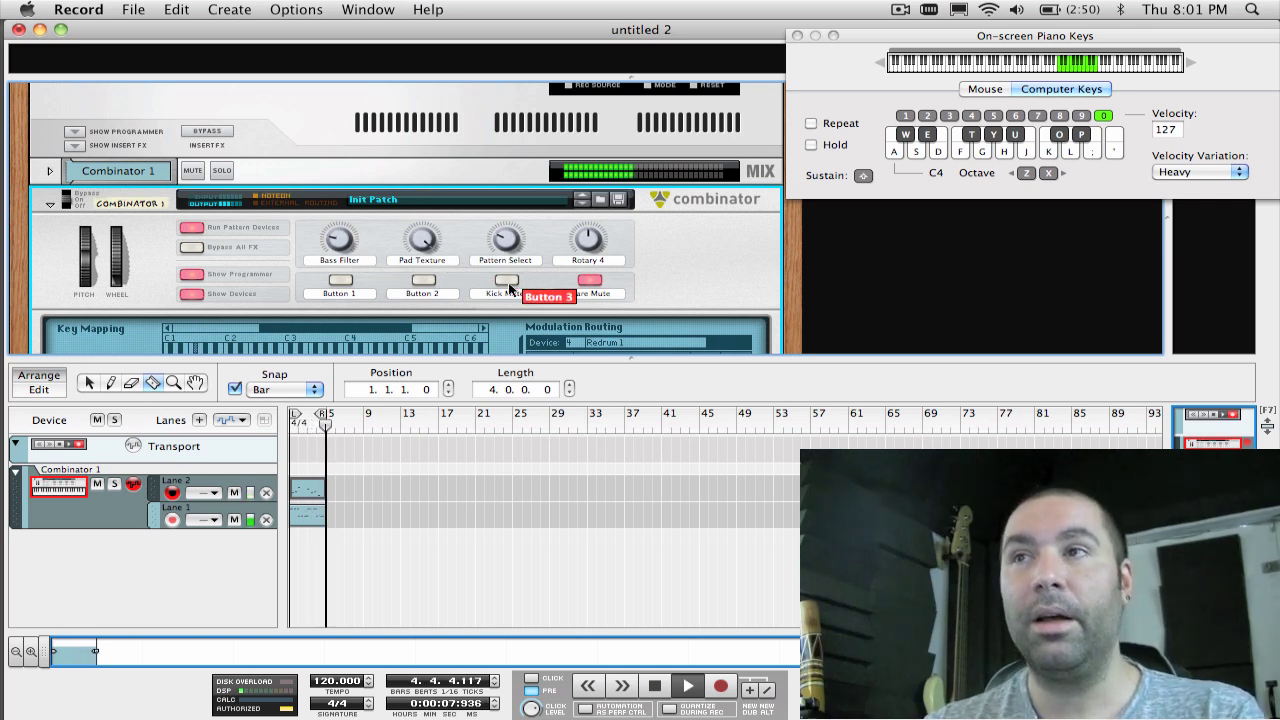
left_click(603, 284)
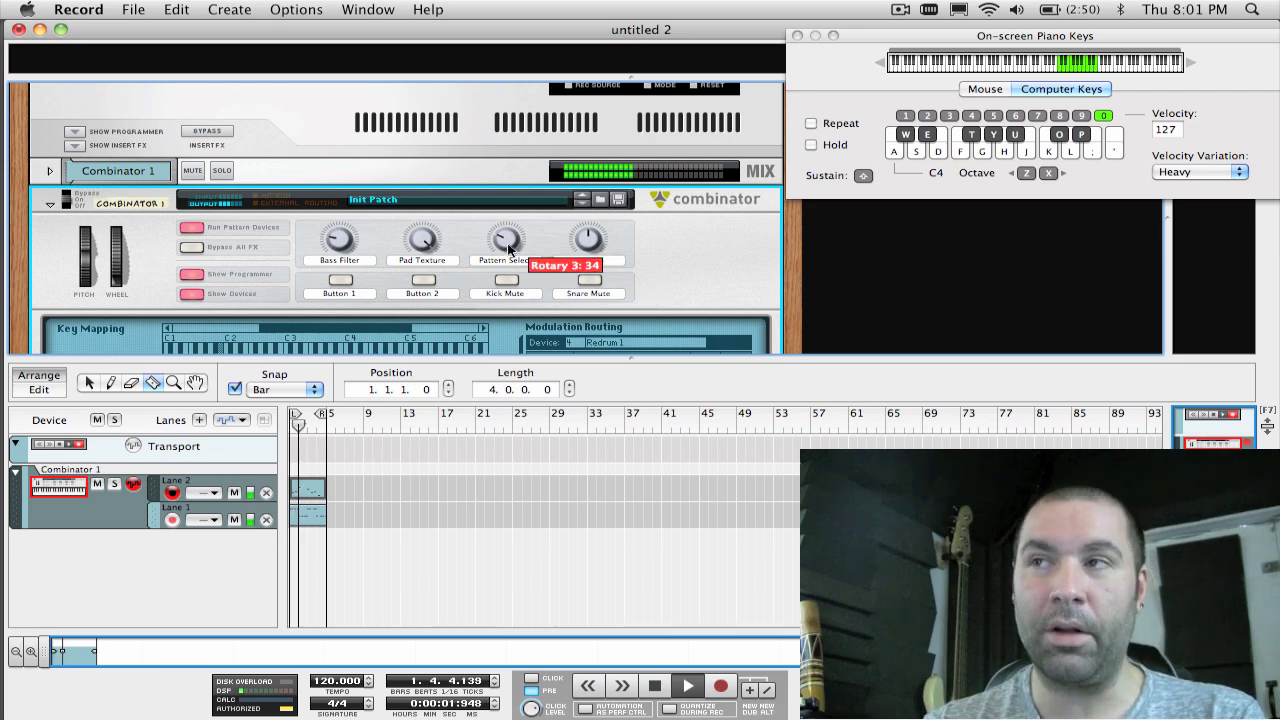